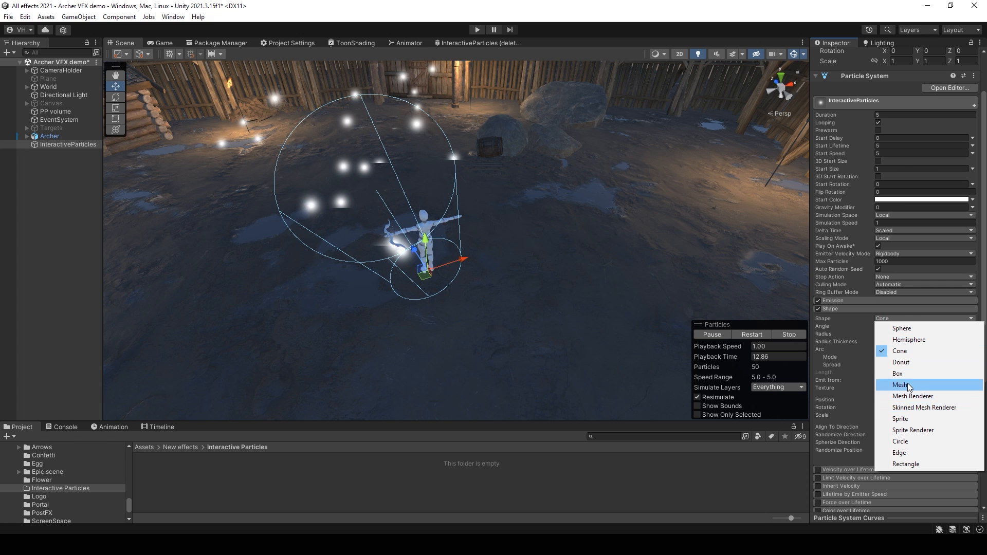
- Set the particle emission shape to Box with a scale of X 10, Y 0, Z 10
{"action": "left_click", "coordinate": [900, 373]}
{"action": "left_click", "coordinate": [929, 361]}
{"action": "type", "text": "0"}
{"action": "left_click", "coordinate": [897, 362]}
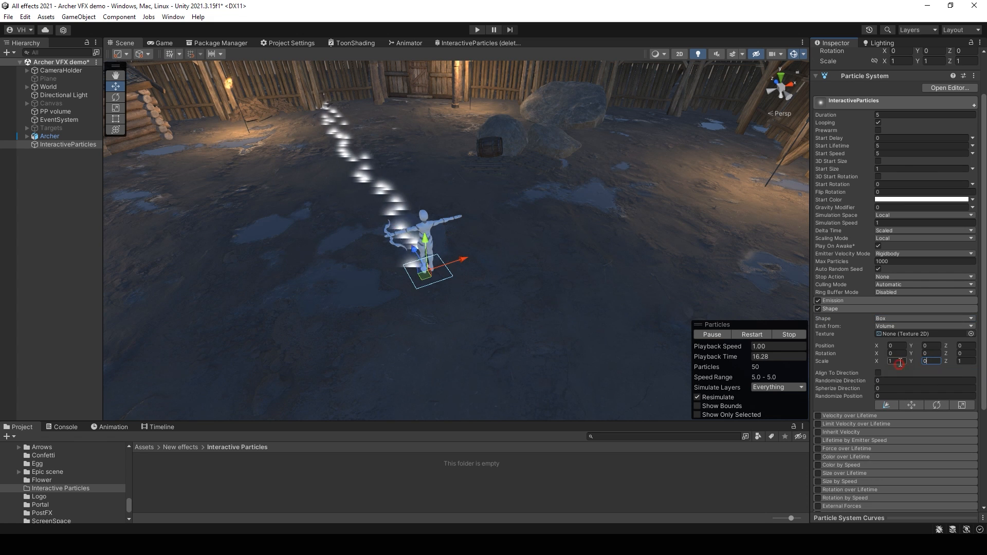
{"action": "type", "text": "10"}
{"action": "left_click", "coordinate": [962, 363]}
{"action": "type", "text": "10"}
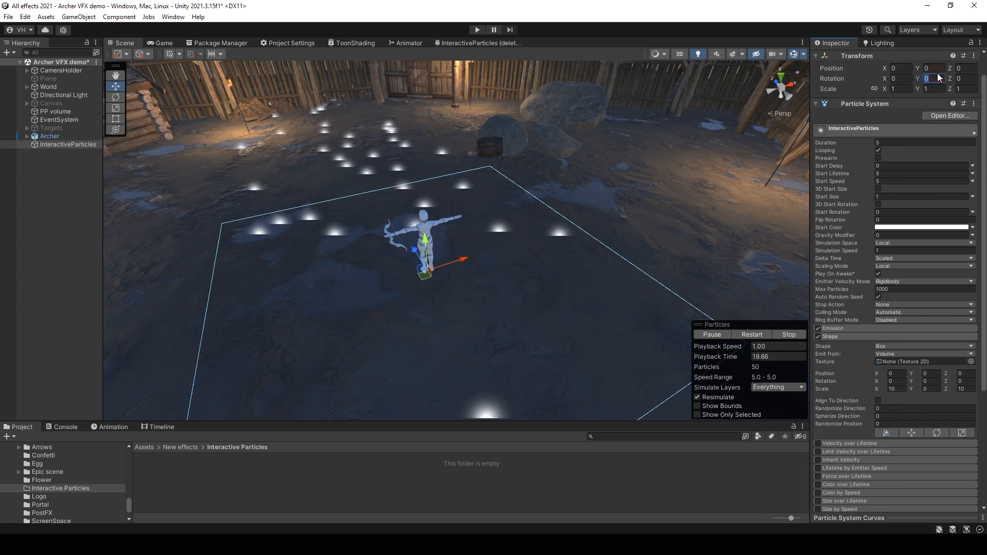
- Set the particle system's start speed to 0, start lifetime to 2 and duration to 2
{"action": "scroll", "coordinate": [935, 399], "scroll_direction": "down", "scroll_amount": 5}
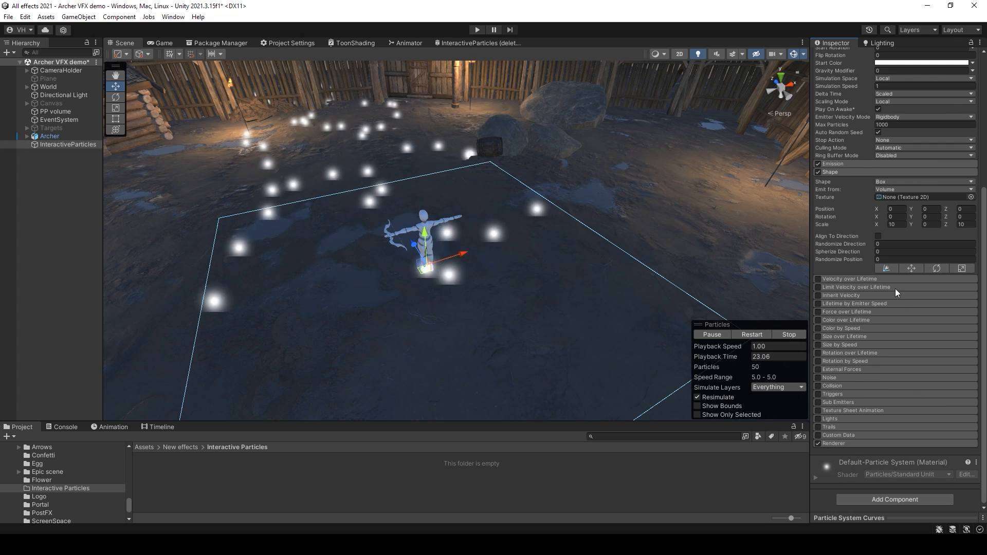
{"action": "scroll", "coordinate": [895, 289], "scroll_direction": "up", "scroll_amount": 5}
{"action": "left_click", "coordinate": [887, 155]}
{"action": "type", "text": "0"}
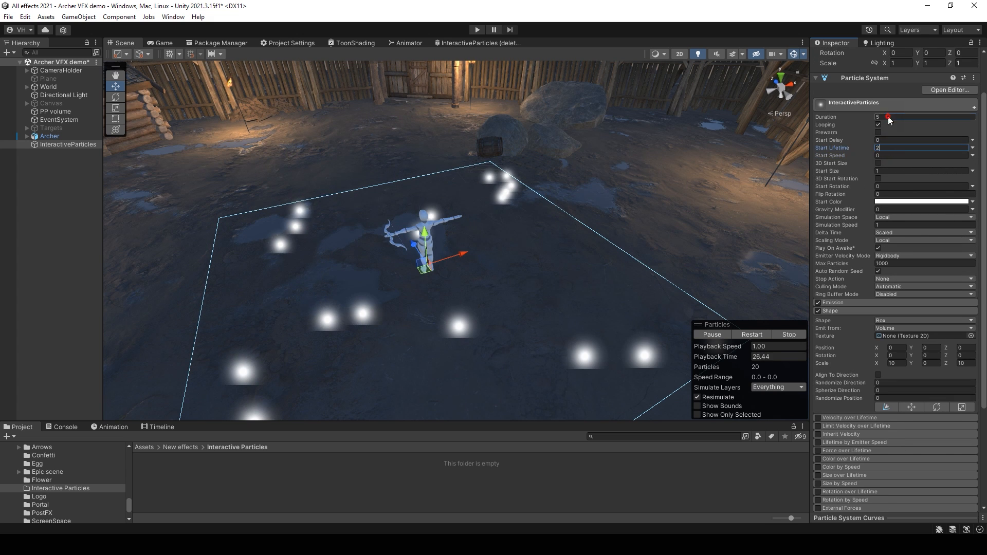
{"action": "scroll", "coordinate": [933, 336], "scroll_direction": "down", "scroll_amount": 5}
{"action": "scroll", "coordinate": [848, 443], "scroll_direction": "up", "scroll_amount": 4}
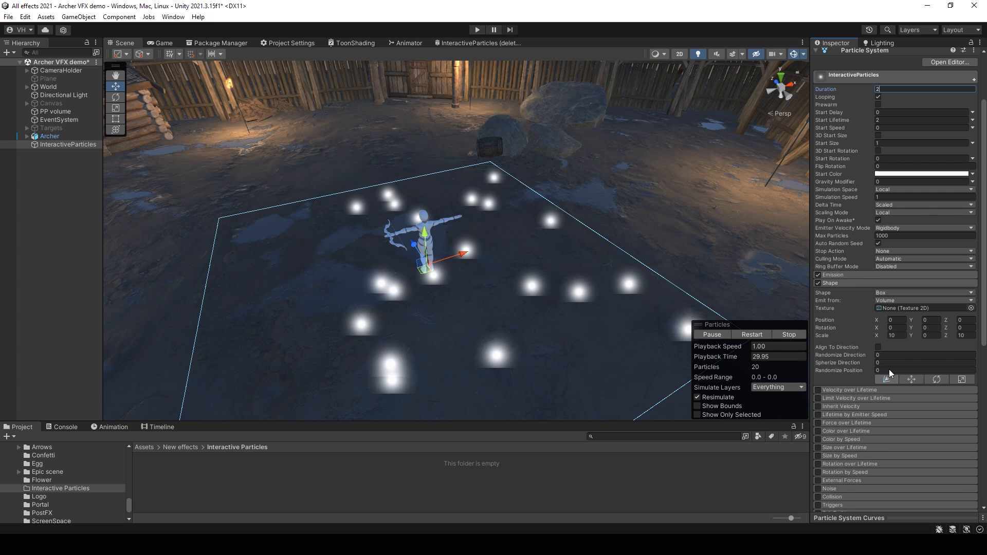
- Set the emission rate over time to 0 and add a burst with a count of 20
{"action": "left_click", "coordinate": [853, 275]}
{"action": "left_click", "coordinate": [890, 284]}
{"action": "type", "text": "0"}
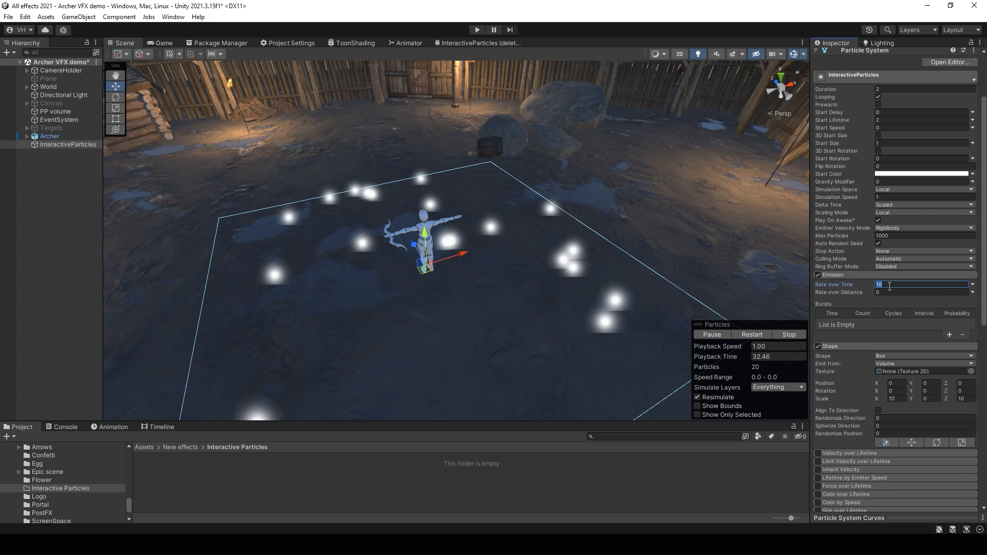
{"action": "left_click", "coordinate": [949, 335]}
{"action": "left_click", "coordinate": [857, 323]}
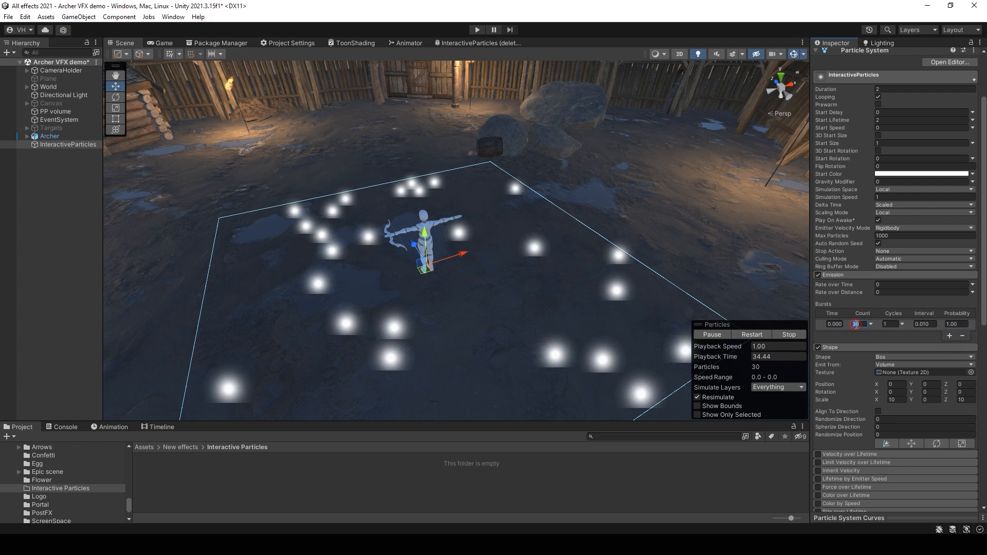
{"action": "type", "text": "20"}
- Render the particles as meshes by setting Render Mode to Mesh and Render Alignment to Local
{"action": "scroll", "coordinate": [905, 329], "scroll_direction": "down", "scroll_amount": 7}
{"action": "scroll", "coordinate": [928, 340], "scroll_direction": "down", "scroll_amount": 5}
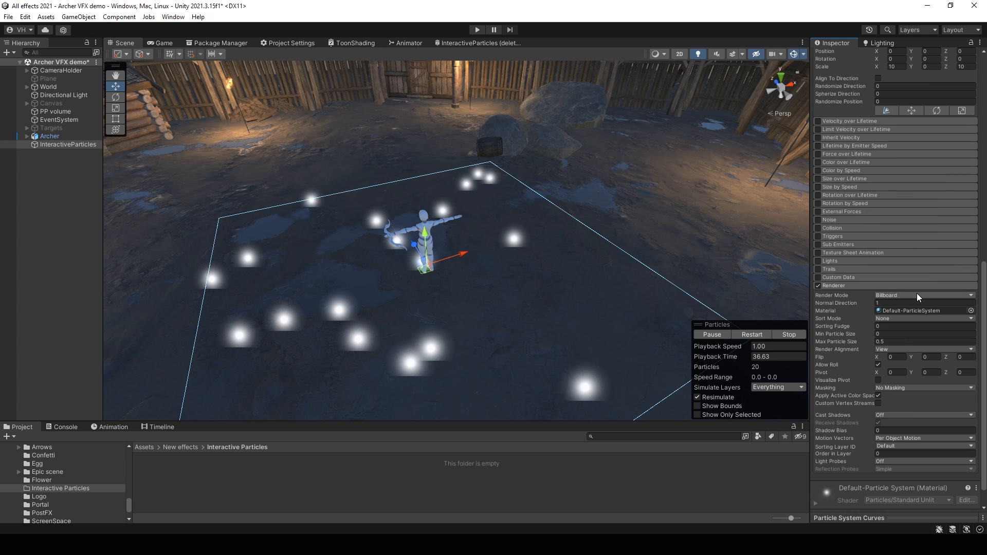
{"action": "left_click", "coordinate": [917, 294]}
{"action": "left_click", "coordinate": [895, 337]}
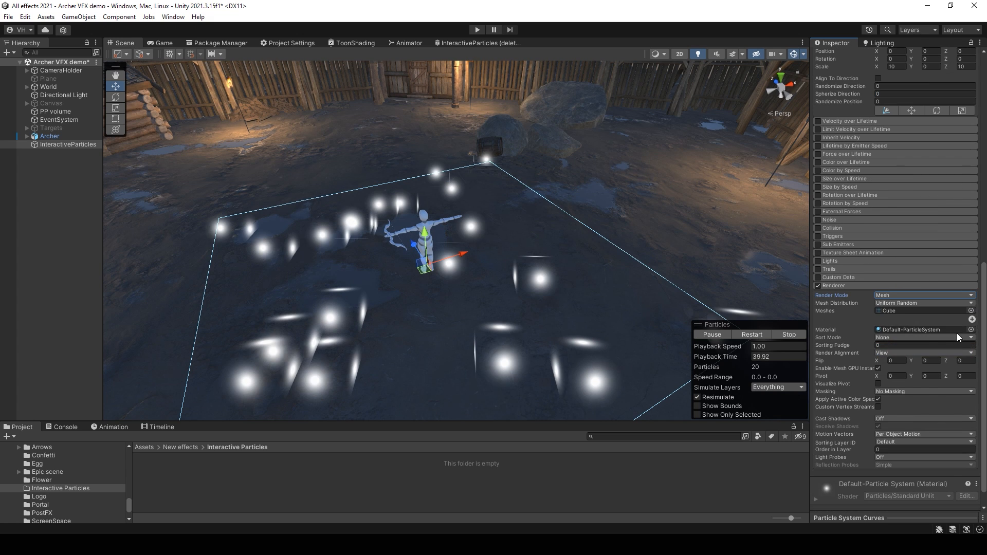
{"action": "left_click", "coordinate": [882, 353]}
{"action": "left_click", "coordinate": [891, 381]}
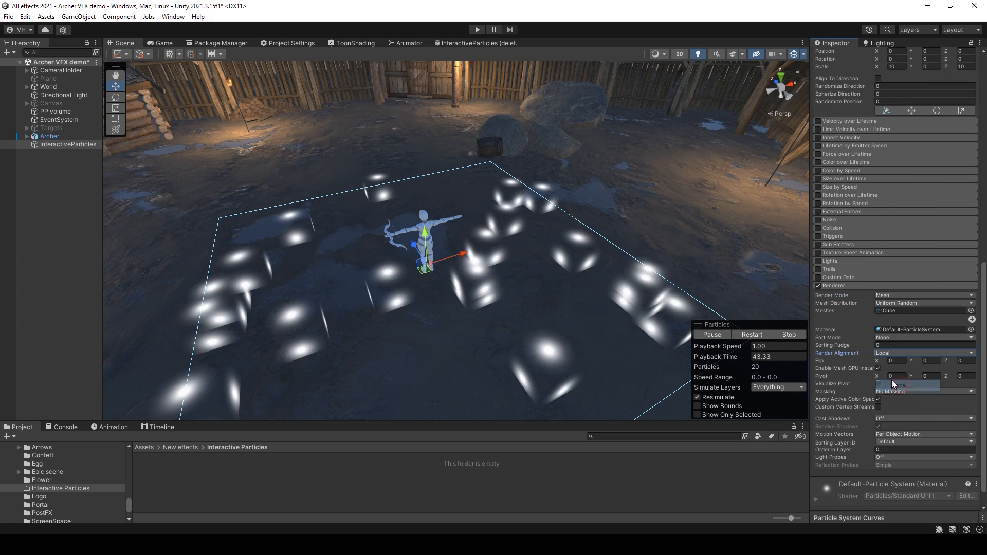
- Create a Built-In unlit shader graph named InteractiveParticles in the Interactive Particles folder
{"action": "right_click", "coordinate": [241, 473]}
{"action": "mouse_move", "coordinate": [288, 204]}
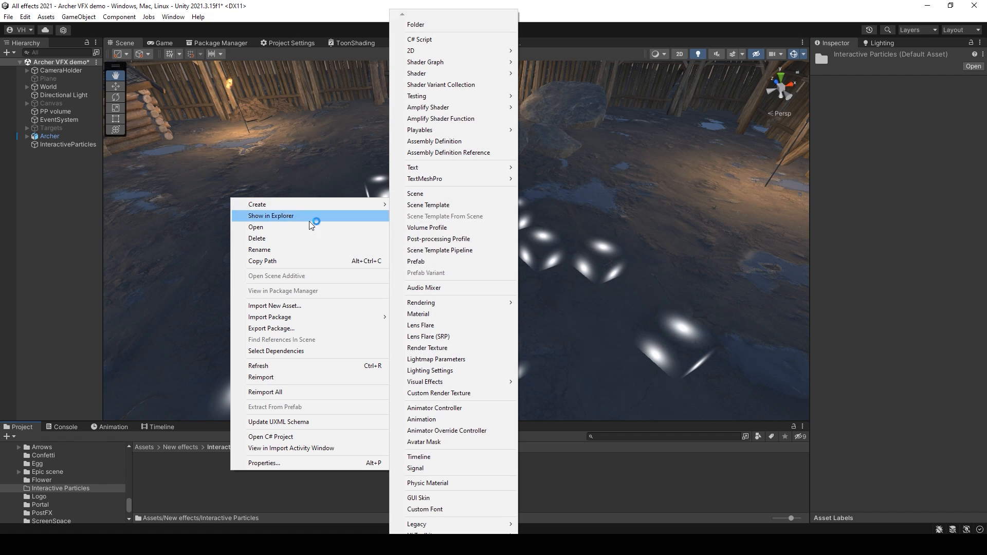
{"action": "mouse_move", "coordinate": [425, 62]}
{"action": "mouse_move", "coordinate": [540, 88]}
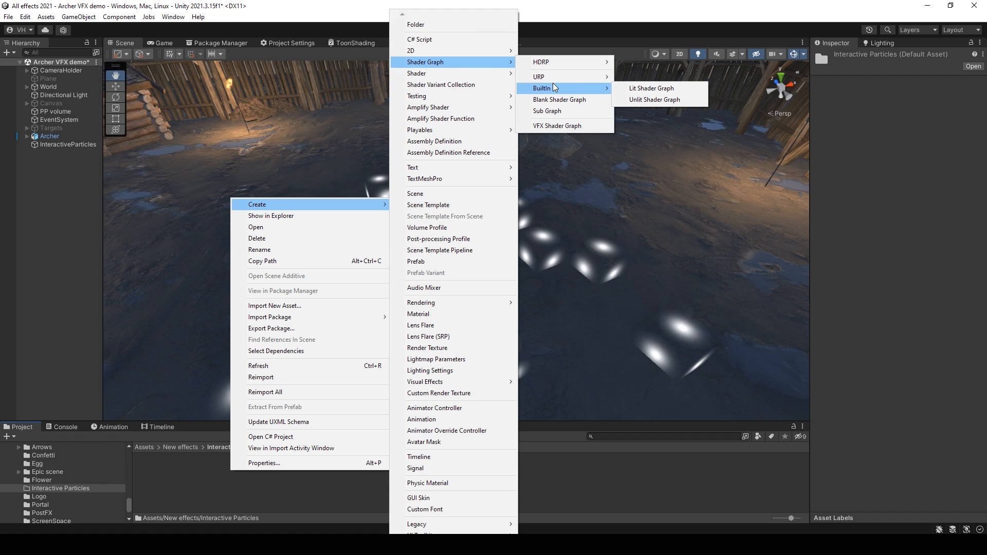
{"action": "left_click", "coordinate": [637, 90]}
{"action": "type", "text": "InteractiveParticles"}
{"action": "key", "text": "Return"}
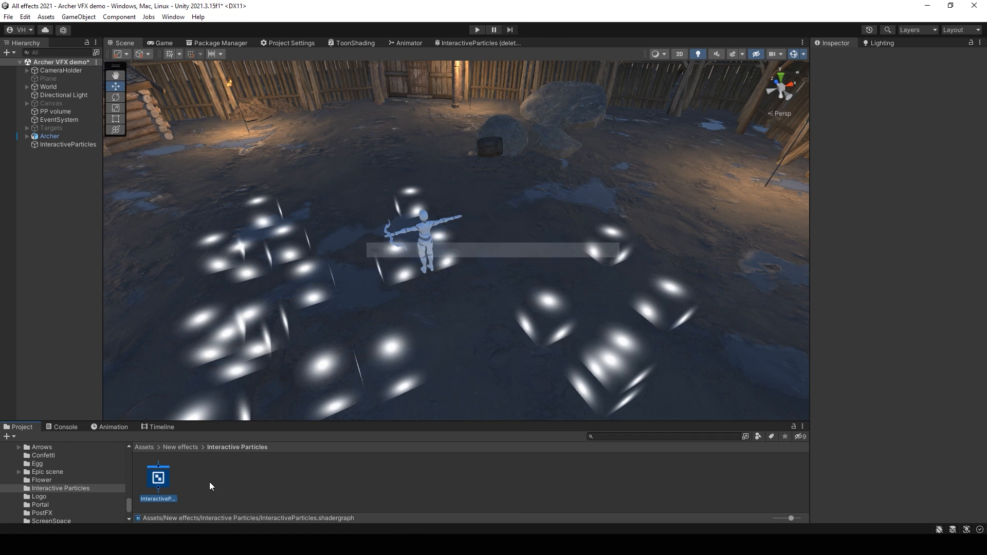
- Create a material from the new shader graph and name it InteractiveParticles
{"action": "right_click", "coordinate": [165, 479]}
{"action": "mouse_move", "coordinate": [220, 216]}
{"action": "left_click", "coordinate": [360, 313]}
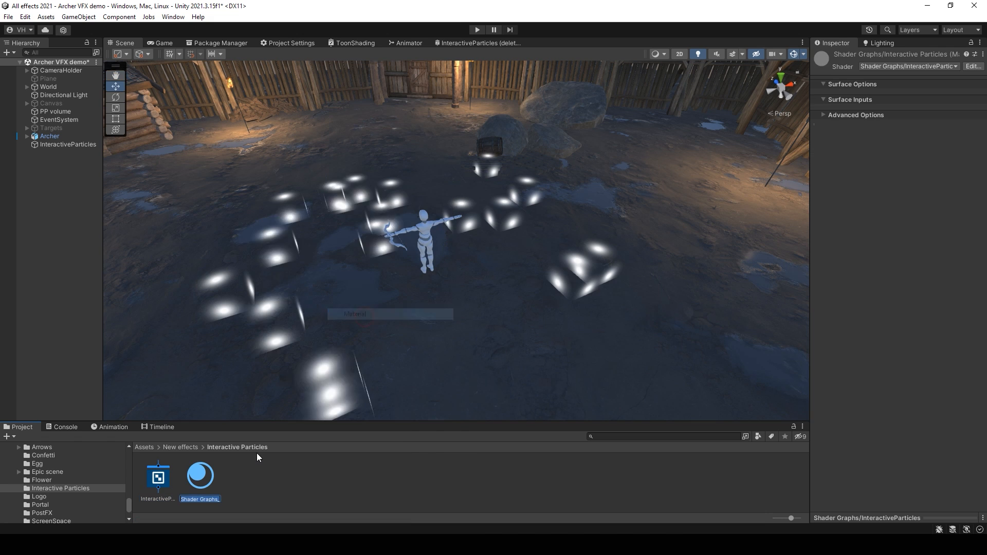
{"action": "type", "text": "InteractiveParticles"}
{"action": "left_click", "coordinate": [251, 487]}
- Assign the InteractiveParticles material to the renderer of the InteractiveParticles particle system
{"action": "left_click", "coordinate": [67, 144]}
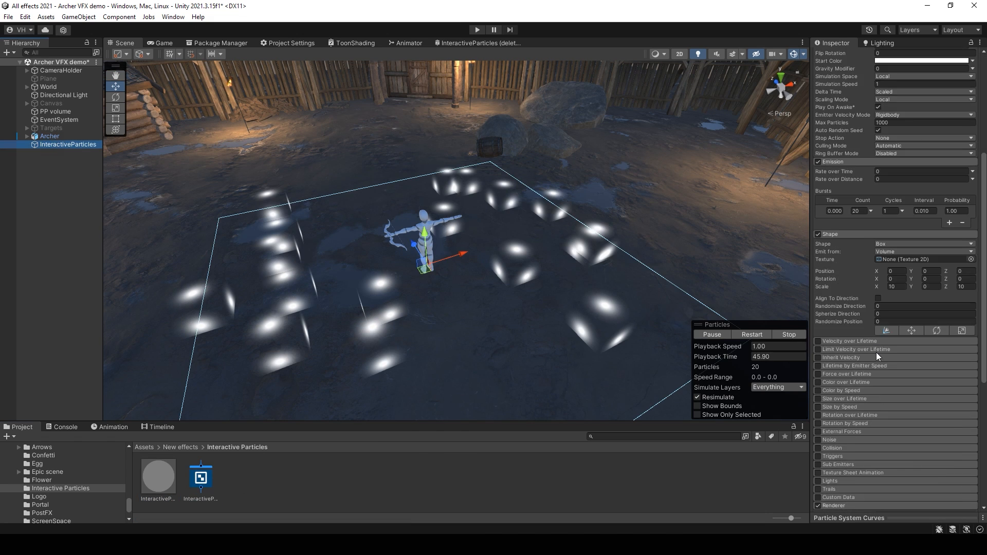
{"action": "scroll", "coordinate": [875, 352], "scroll_direction": "down", "scroll_amount": 5}
{"action": "left_click_drag", "start_coordinate": [158, 477], "coordinate": [893, 382]}
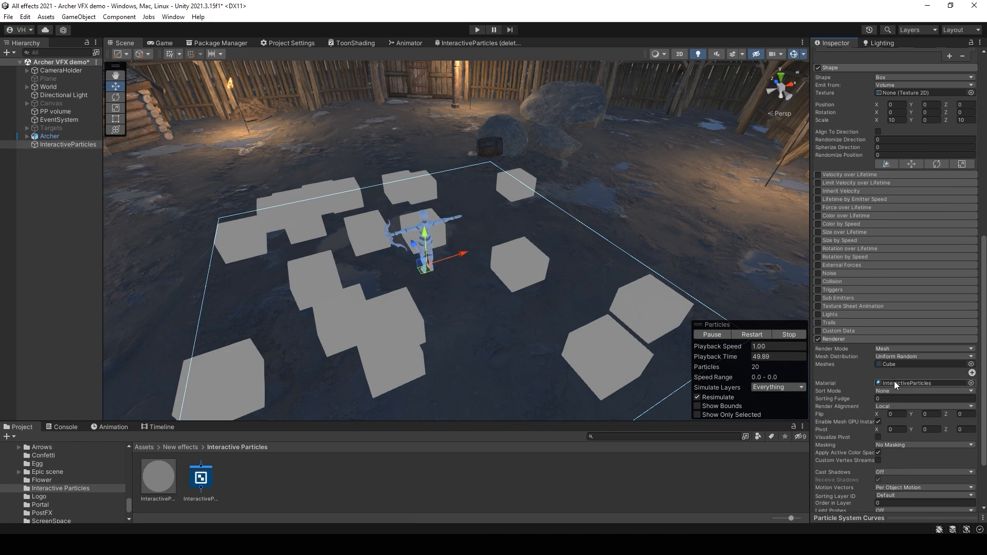
- Open the InteractiveParticles shader graph for editing and add a Texture 2D property named MainTex
{"action": "left_click", "coordinate": [201, 478]}
{"action": "left_click", "coordinate": [890, 83]}
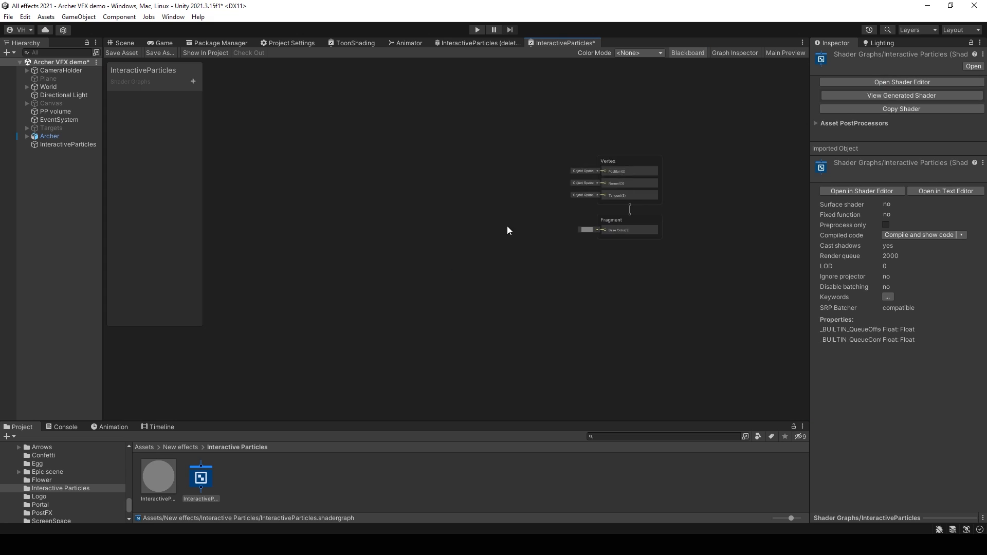
{"action": "left_click", "coordinate": [192, 81]}
{"action": "left_click", "coordinate": [233, 179]}
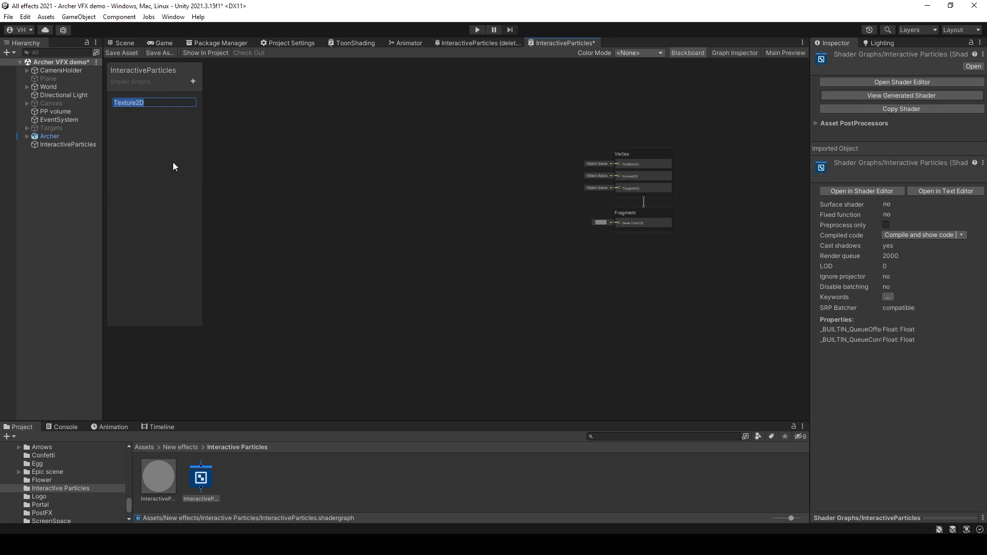
{"action": "type", "text": "MainTex"}
{"action": "key", "text": "Return"}
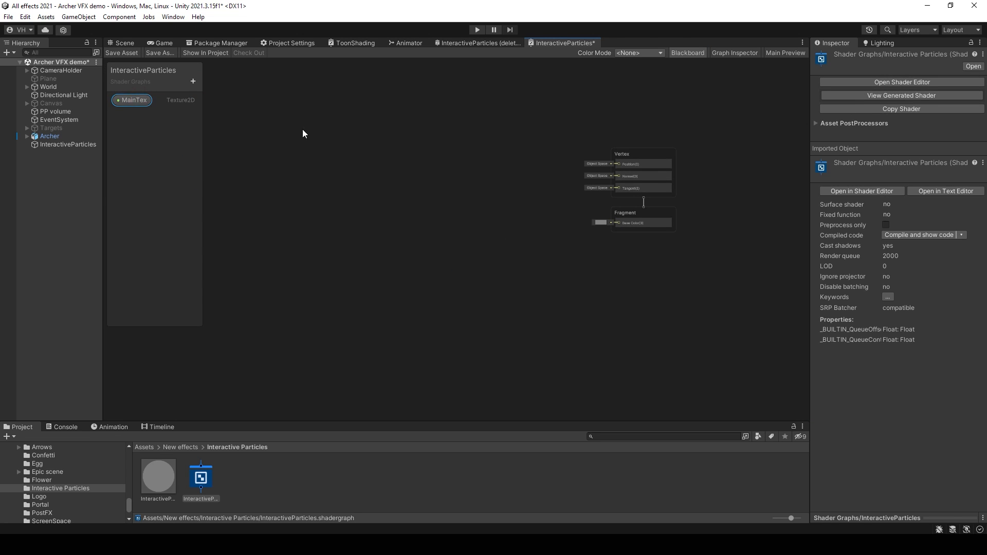
- Feed MainTex into a new Sample Texture 2D node and connect its RGBA output to the fragment Base Color
{"action": "left_click_drag", "start_coordinate": [462, 301], "coordinate": [480, 296]}
{"action": "type", "text": "sam"}
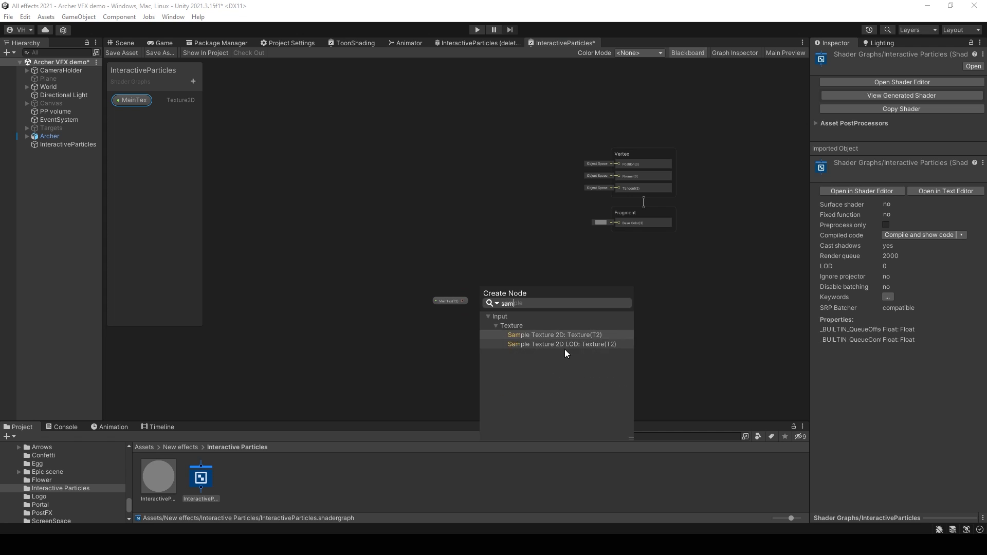
{"action": "double_click", "coordinate": [571, 337]}
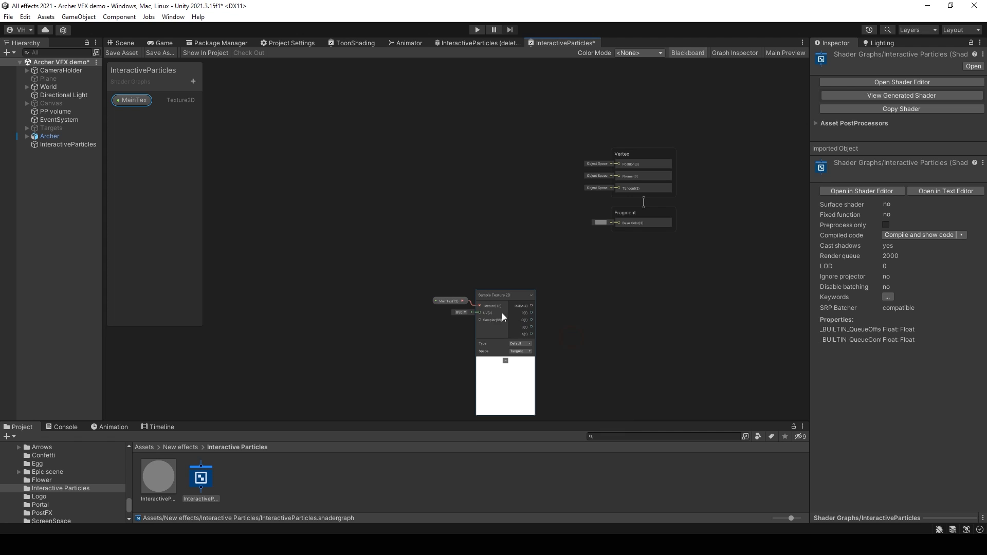
- Set the graph's surface type to Transparent and render face to Both, and save the shader asset
{"action": "left_click", "coordinate": [738, 52]}
{"action": "left_click", "coordinate": [757, 204]}
{"action": "left_click", "coordinate": [743, 225]}
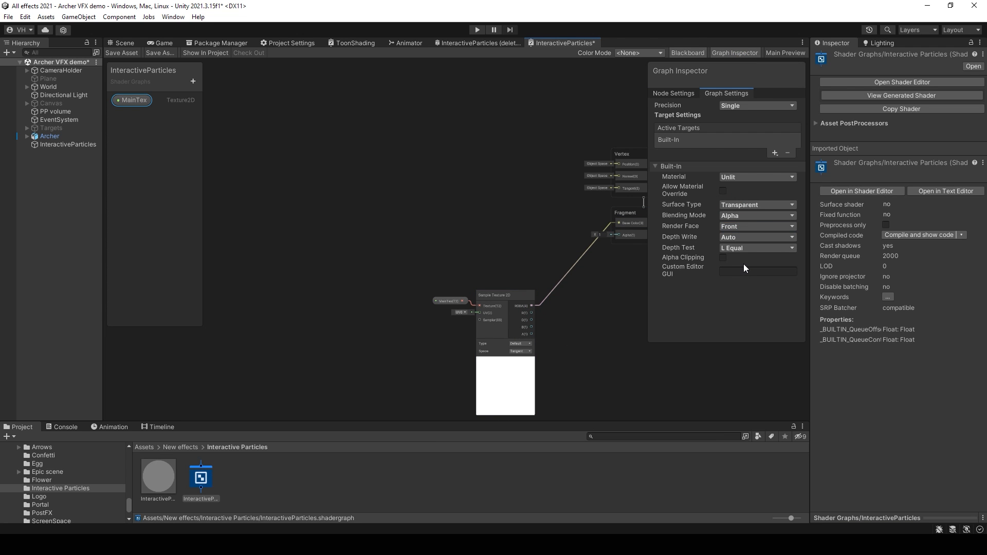
{"action": "left_click", "coordinate": [748, 226]}
{"action": "left_click", "coordinate": [748, 261]}
{"action": "left_click", "coordinate": [125, 52]}
- Search the textures for "quad" and assign a bright-edged quad texture to the InteractiveParticles material's MainTex
{"action": "left_click", "coordinate": [124, 43]}
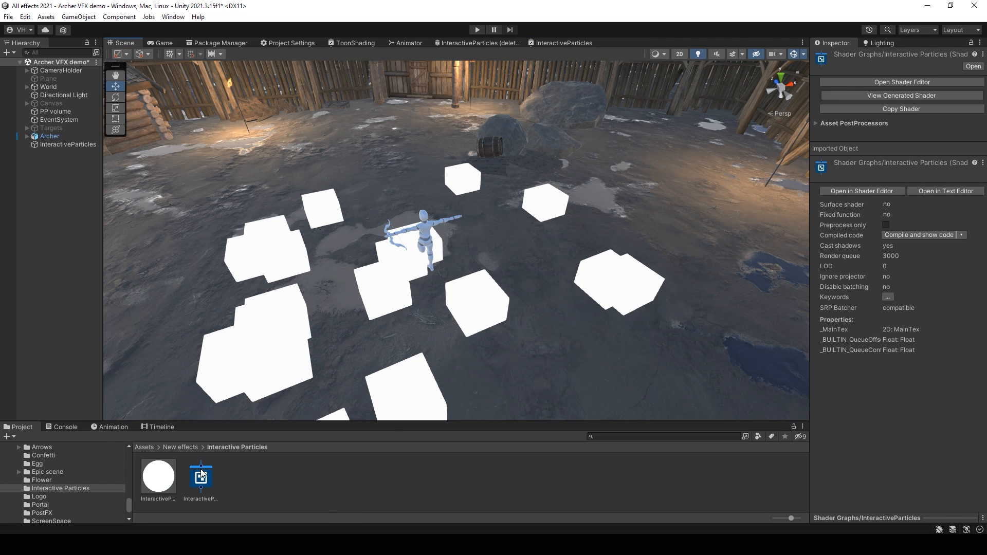
{"action": "left_click", "coordinate": [158, 477]}
{"action": "left_click", "coordinate": [971, 138]}
{"action": "type", "text": "quad"}
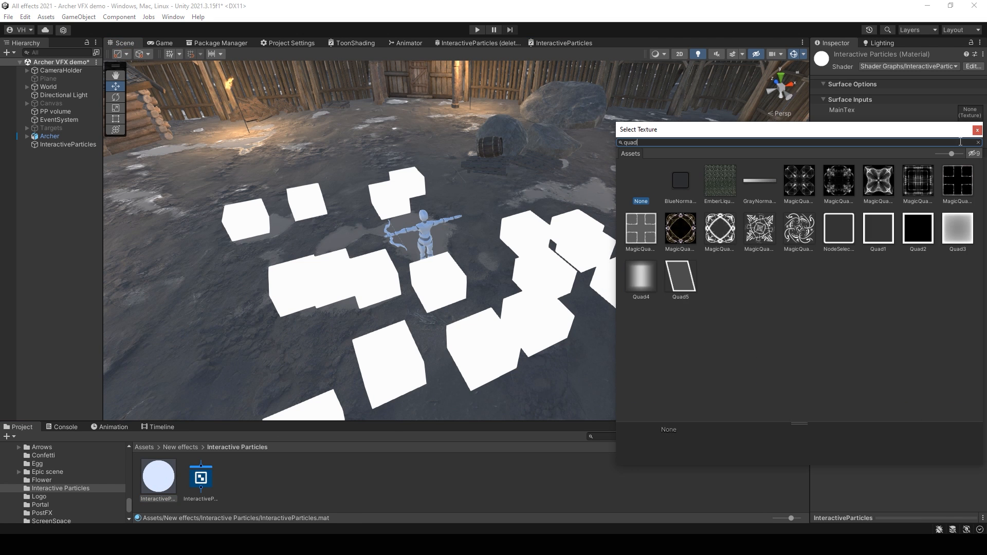
{"action": "left_click", "coordinate": [784, 235]}
- Set the InteractiveParticles renderer's sort mode to By Distance and check the cubes in the scene
{"action": "double_click", "coordinate": [68, 144]}
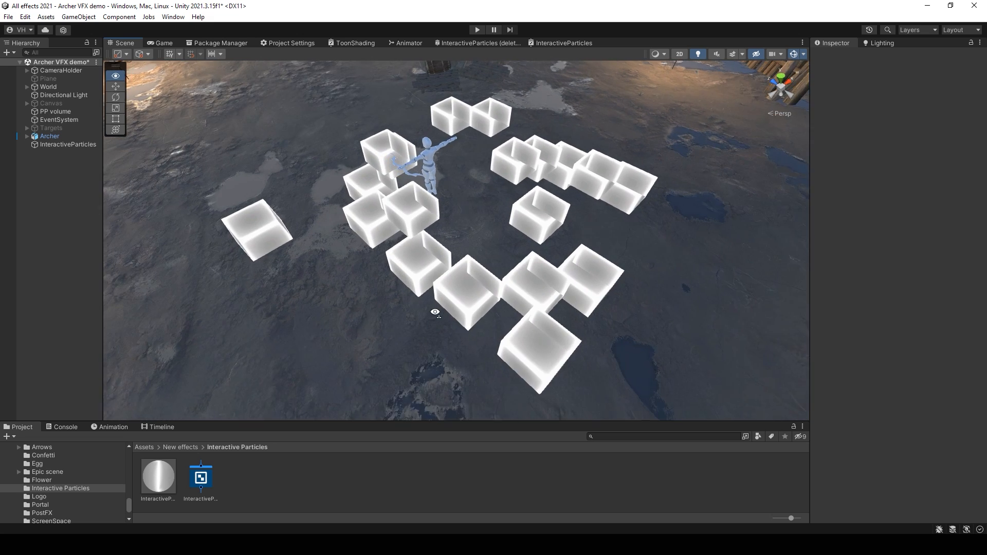
{"action": "scroll", "coordinate": [927, 313], "scroll_direction": "down", "scroll_amount": 5}
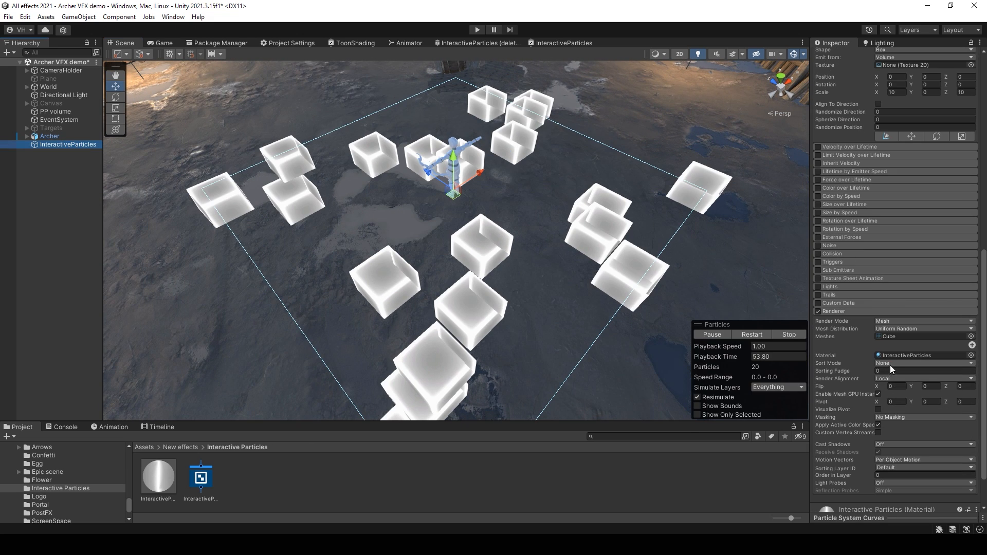
{"action": "left_click", "coordinate": [890, 365]}
{"action": "left_click", "coordinate": [900, 389]}
{"action": "left_click_drag", "start_coordinate": [551, 255], "coordinate": [521, 252], "text": "alt"}
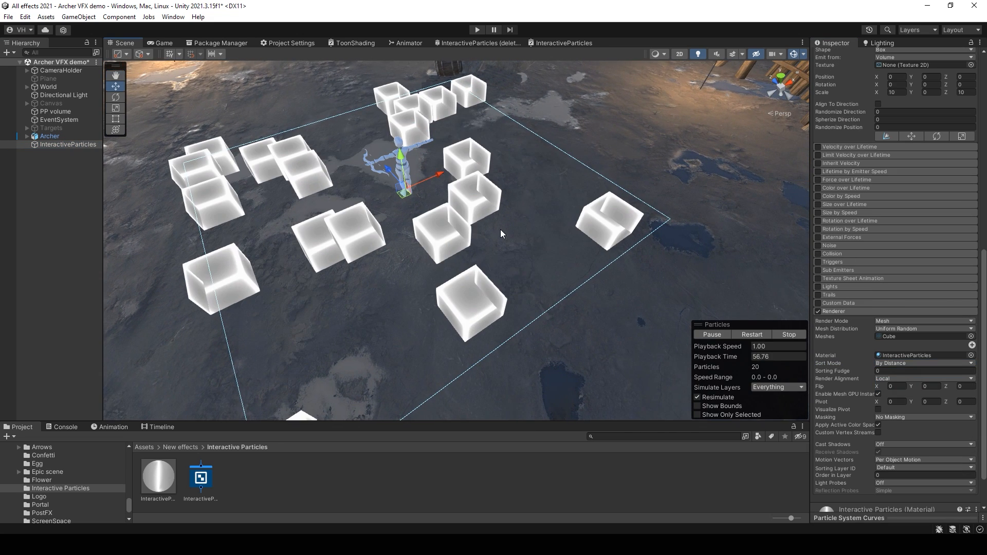
- Set the shader graph's render face to Front, save the asset and return to the scene view
{"action": "left_click", "coordinate": [559, 43]}
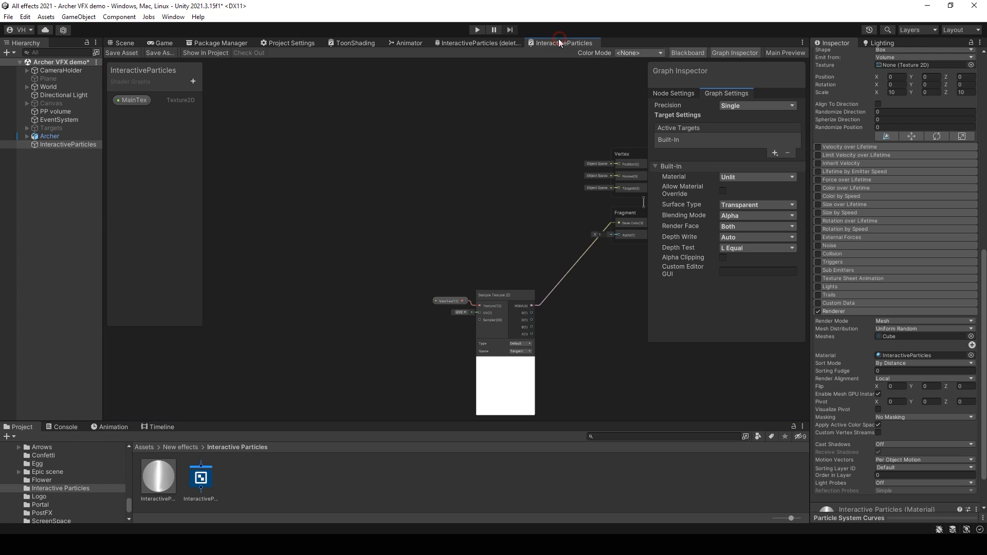
{"action": "left_click", "coordinate": [733, 222]}
{"action": "left_click", "coordinate": [740, 242]}
{"action": "left_click", "coordinate": [122, 53]}
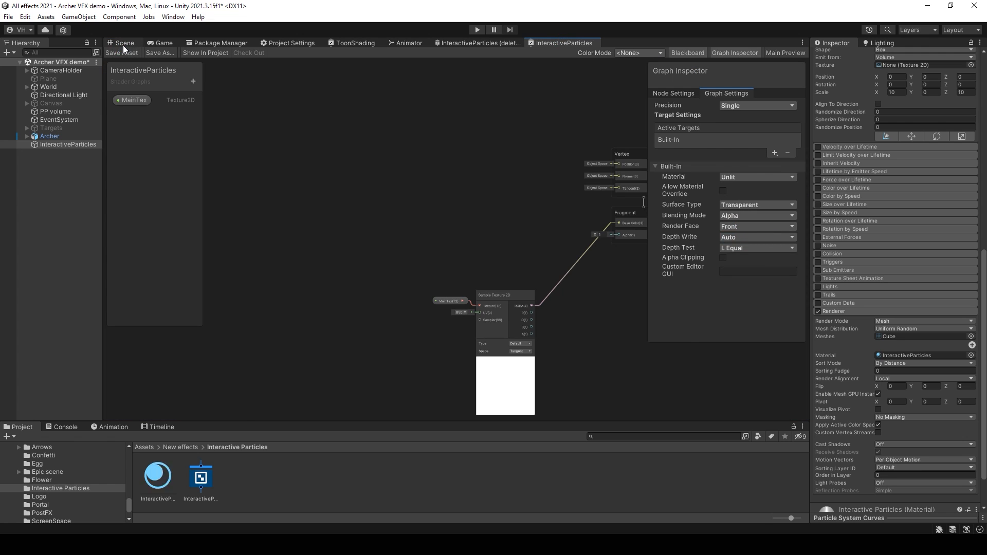
{"action": "left_click", "coordinate": [124, 43]}
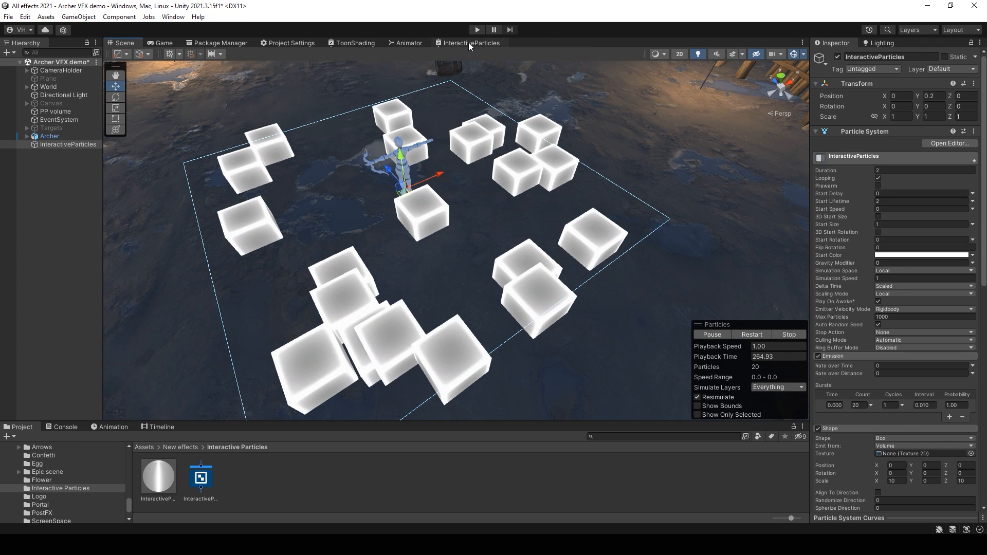
- Add a Vector 3 property named Position to the shader graph and place it among the nodes
{"action": "left_click", "coordinate": [468, 43]}
{"action": "left_click", "coordinate": [193, 81]}
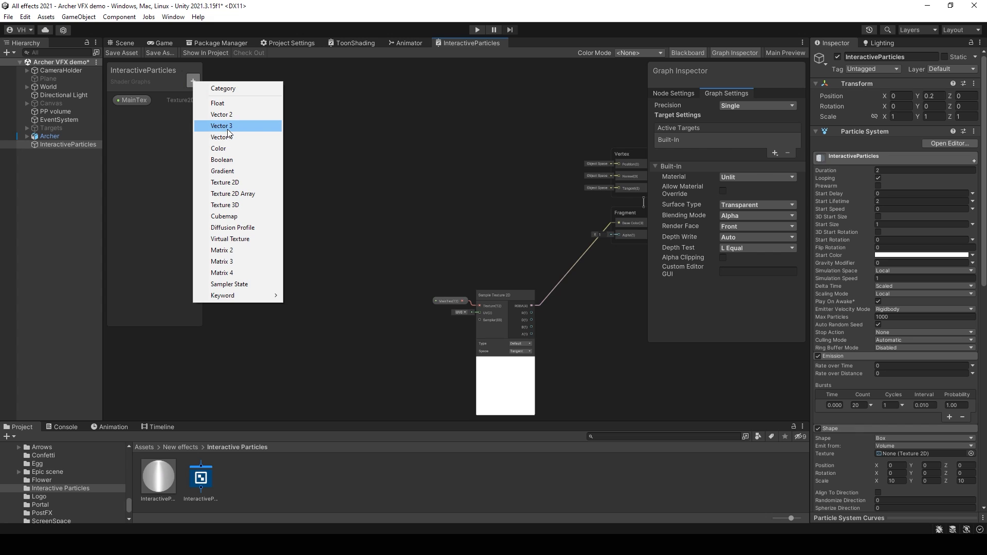
{"action": "left_click", "coordinate": [228, 129]}
{"action": "type", "text": "Position"}
{"action": "left_click", "coordinate": [135, 117]}
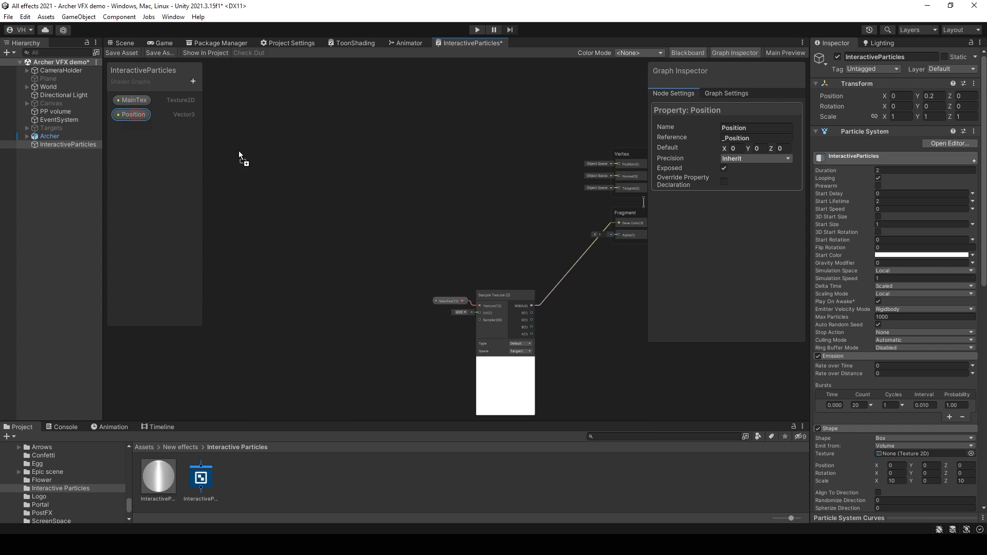
- Add a Sphere Mask node and connect the Position property to its Coords input
{"action": "key", "text": "space"}
{"action": "type", "text": "sph"}
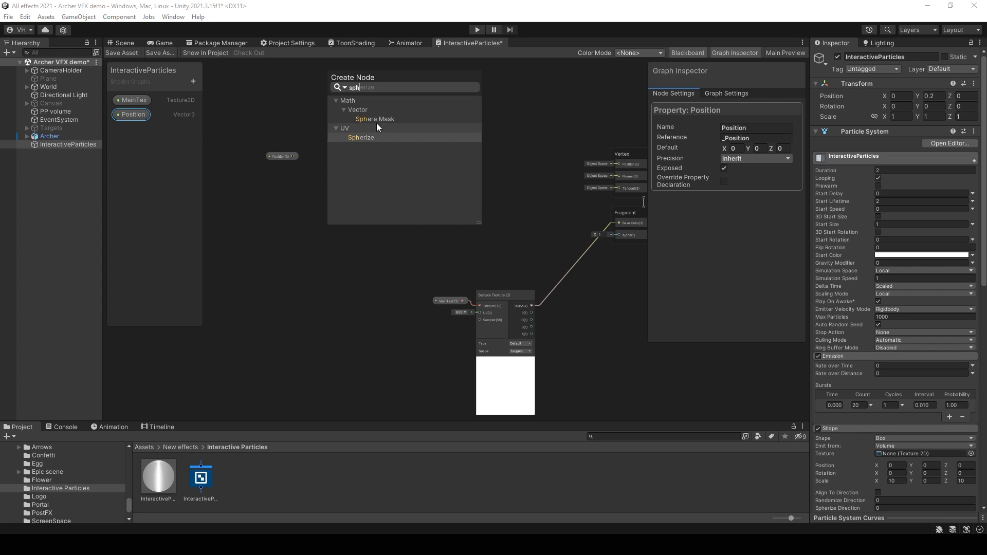
{"action": "left_click", "coordinate": [375, 118]}
{"action": "scroll", "coordinate": [288, 156], "scroll_direction": "up", "scroll_amount": 3}
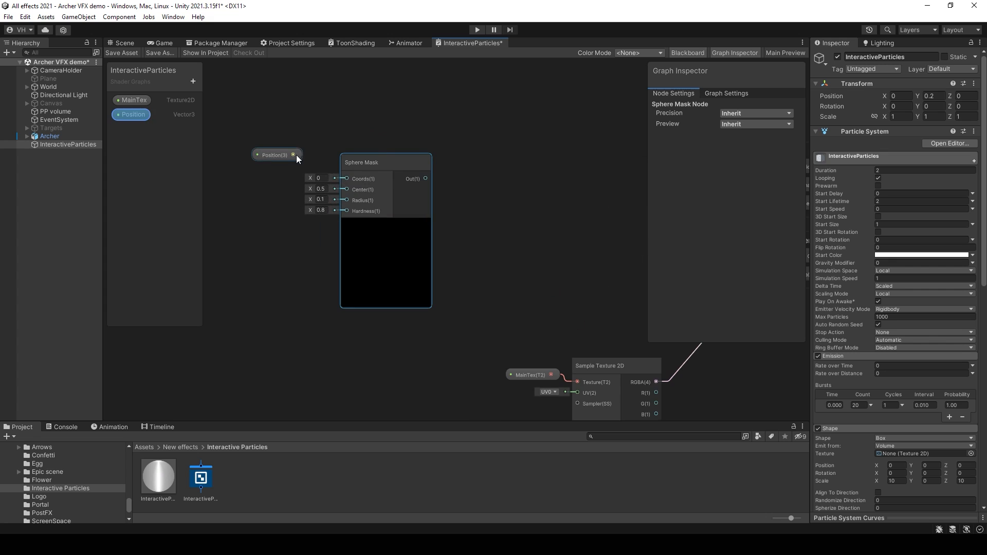
{"action": "left_click_drag", "start_coordinate": [295, 155], "coordinate": [340, 178]}
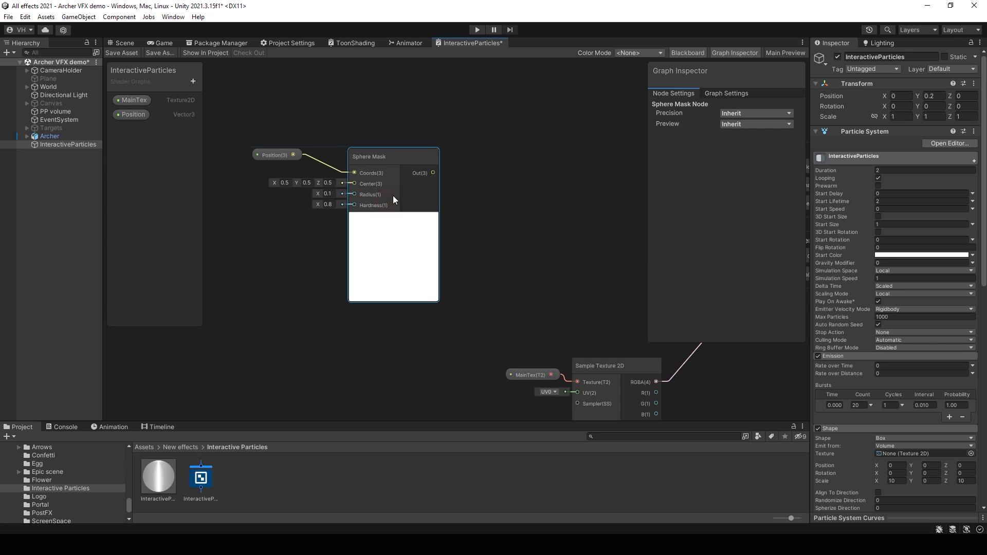
- Add a Position node in World space and connect its output to the Sphere Mask's Center input
{"action": "key", "text": "space"}
{"action": "type", "text": "pos"}
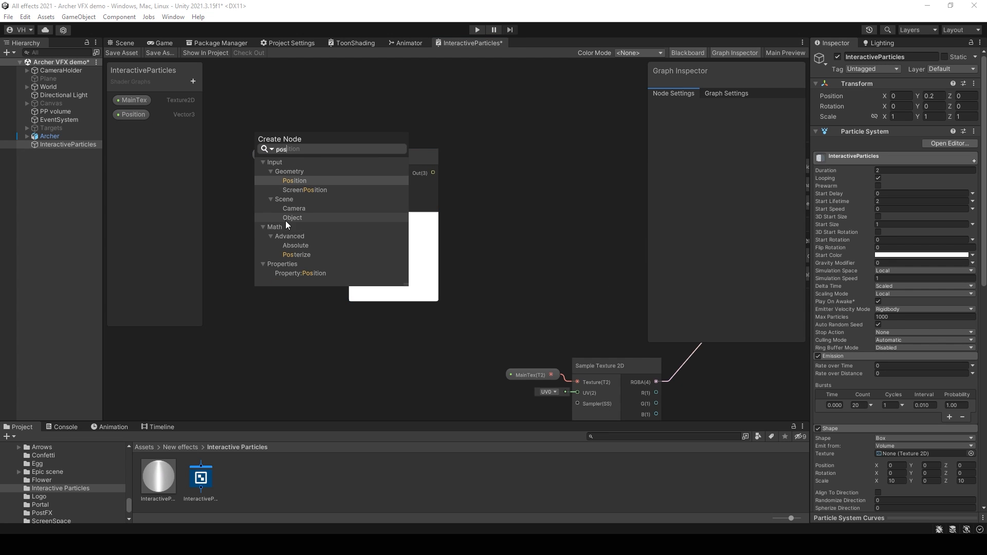
{"action": "left_click", "coordinate": [297, 181]}
{"action": "left_click", "coordinate": [323, 270]}
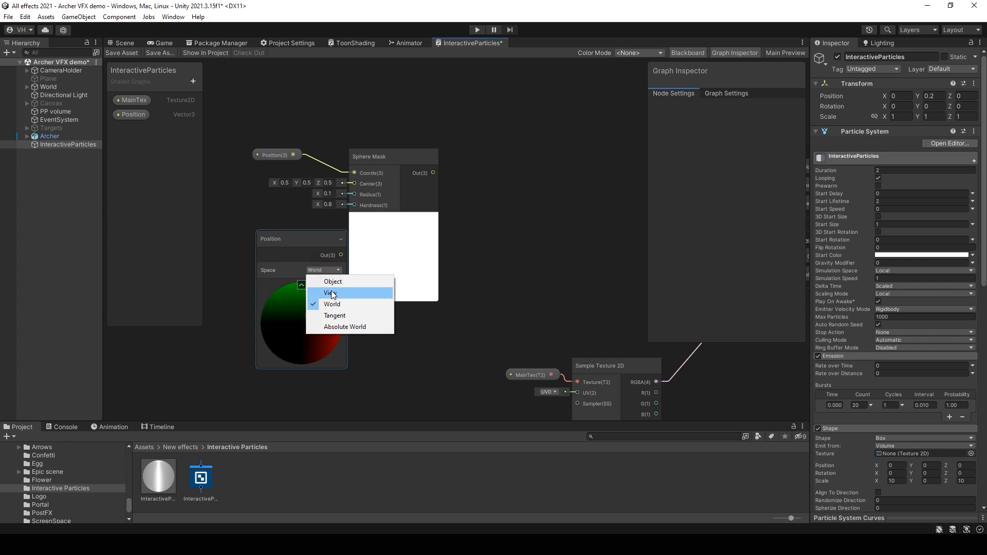
{"action": "left_click", "coordinate": [291, 222]}
{"action": "left_click_drag", "start_coordinate": [313, 244], "coordinate": [269, 234]}
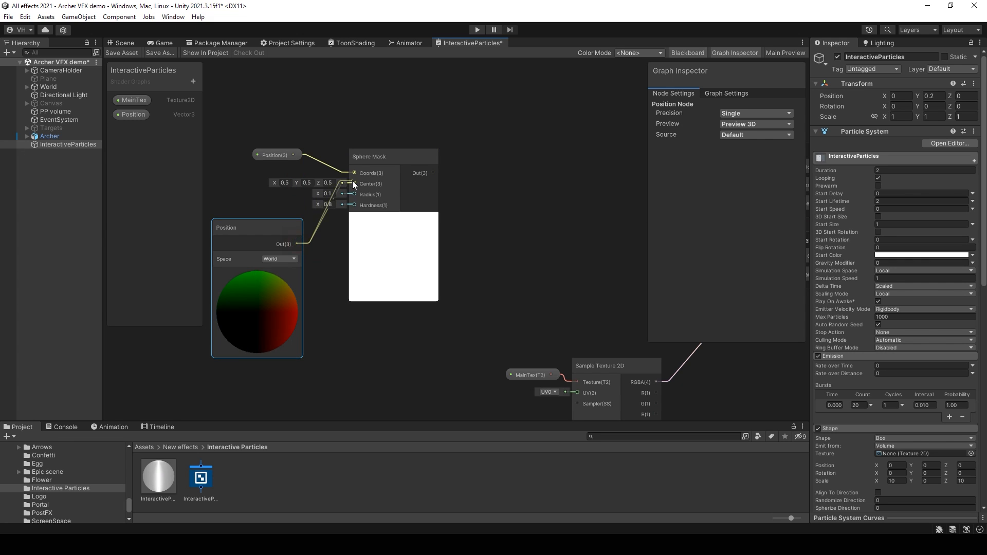
{"action": "left_click_drag", "start_coordinate": [353, 181], "coordinate": [353, 183]}
- Duplicate the Position node beside the Vertex block and set the copy's space to Object
{"action": "scroll", "coordinate": [354, 184], "scroll_direction": "down", "scroll_amount": 2}
{"action": "middle_click_drag", "start_coordinate": [438, 203], "coordinate": [391, 206]}
{"action": "key", "text": "ctrl+d"}
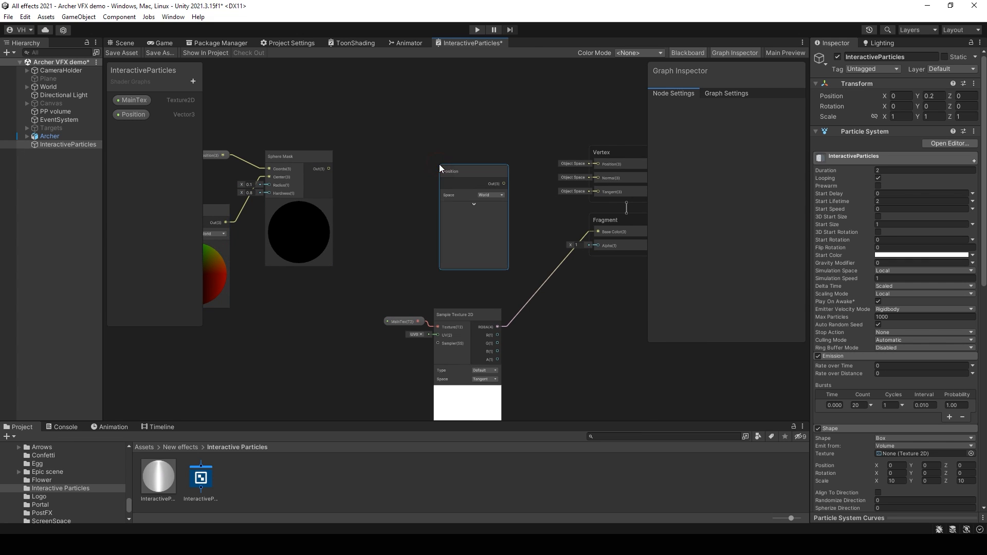
{"action": "left_click", "coordinate": [491, 195]}
{"action": "left_click", "coordinate": [487, 205]}
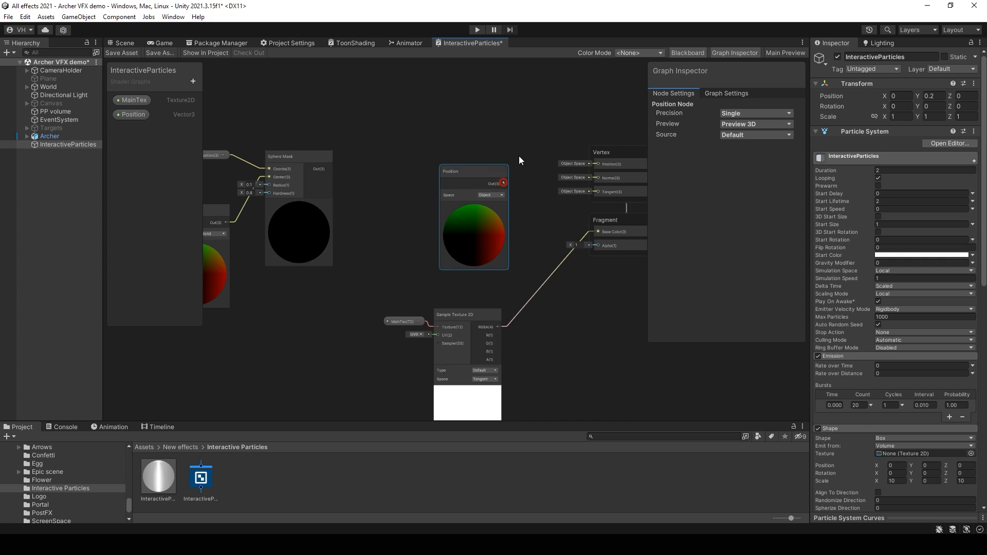
- Add an Add node that feeds the Vertex Position, with the Object-space Position node connected to its B input
{"action": "left_click_drag", "start_coordinate": [504, 182], "coordinate": [597, 163]}
{"action": "type", "text": "add"}
{"action": "left_click", "coordinate": [569, 171]}
{"action": "left_click", "coordinate": [563, 146]}
{"action": "left_click", "coordinate": [474, 206]}
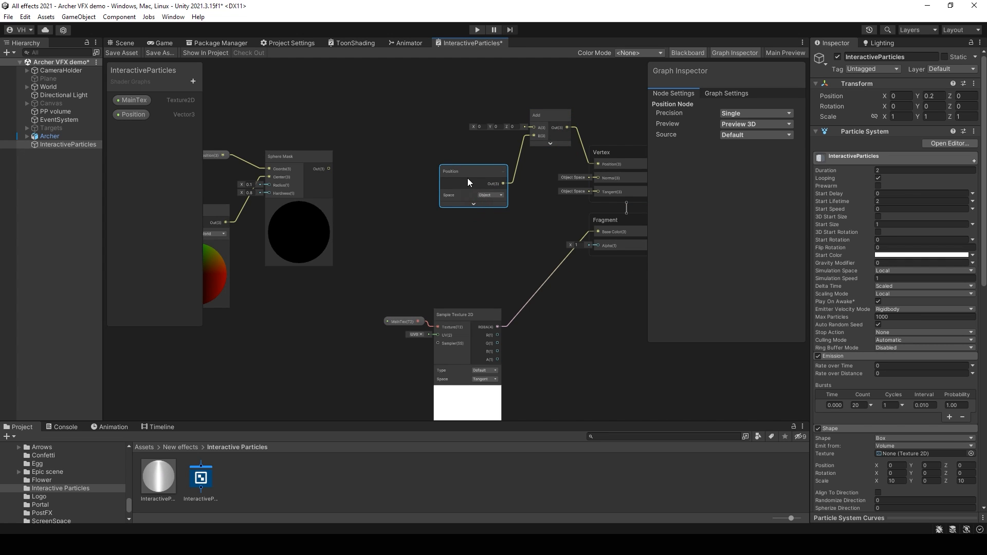
- Connect the Sphere Mask, with radius 2, to the Add node's A input, save the asset and check the cubes in the scene
{"action": "left_click", "coordinate": [132, 53]}
{"action": "left_click", "coordinate": [122, 42]}
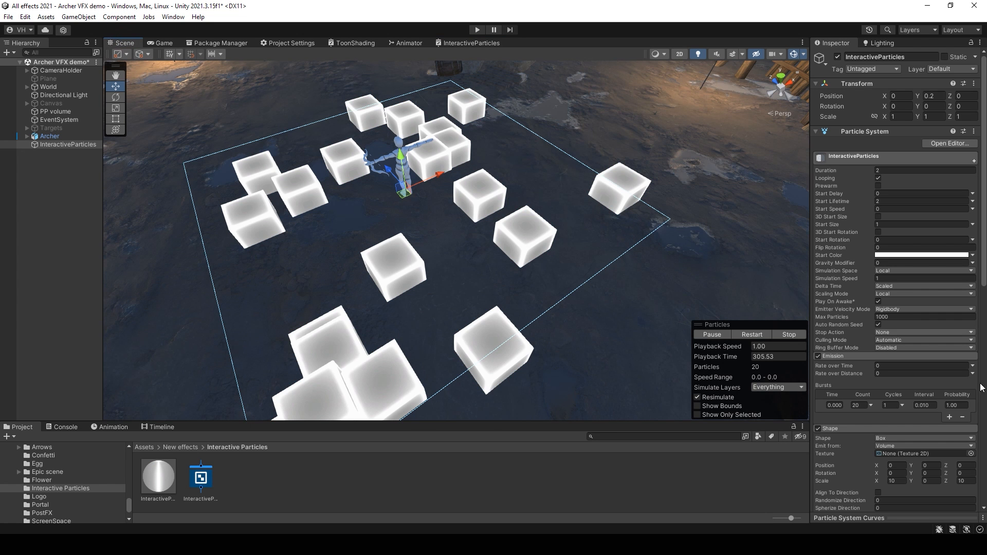
{"action": "scroll", "coordinate": [953, 427], "scroll_direction": "down", "scroll_amount": 10}
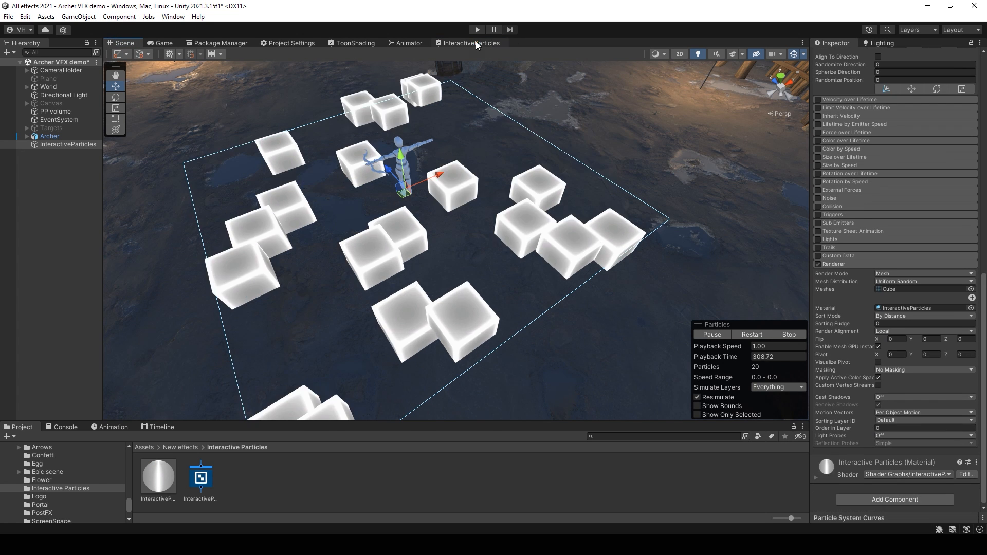
{"action": "left_click", "coordinate": [472, 42]}
{"action": "left_click", "coordinate": [123, 53]}
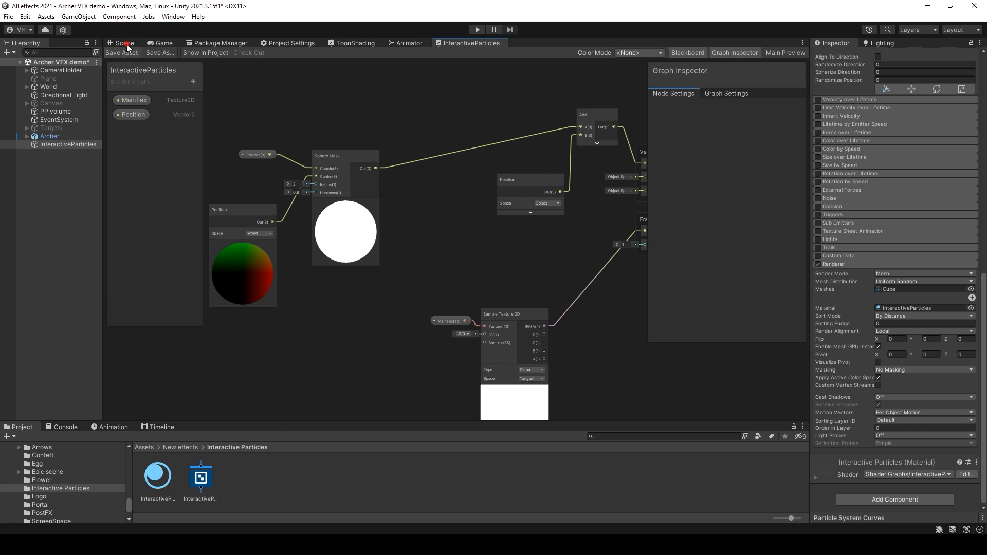
{"action": "left_click", "coordinate": [126, 43]}
{"action": "left_click_drag", "start_coordinate": [424, 162], "coordinate": [625, 216], "text": "alt"}
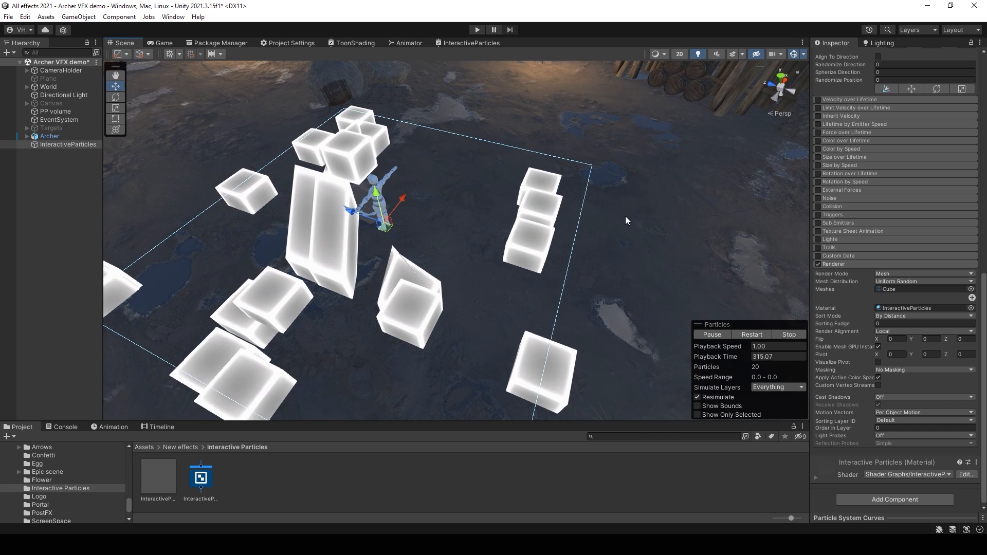
- Expand the Interactive Particles material and try different X values for its Position while watching the cubes
{"action": "left_click", "coordinate": [857, 461]}
{"action": "scroll", "coordinate": [892, 440], "scroll_direction": "down", "scroll_amount": 2}
{"action": "scroll", "coordinate": [893, 440], "scroll_direction": "down", "scroll_amount": 2}
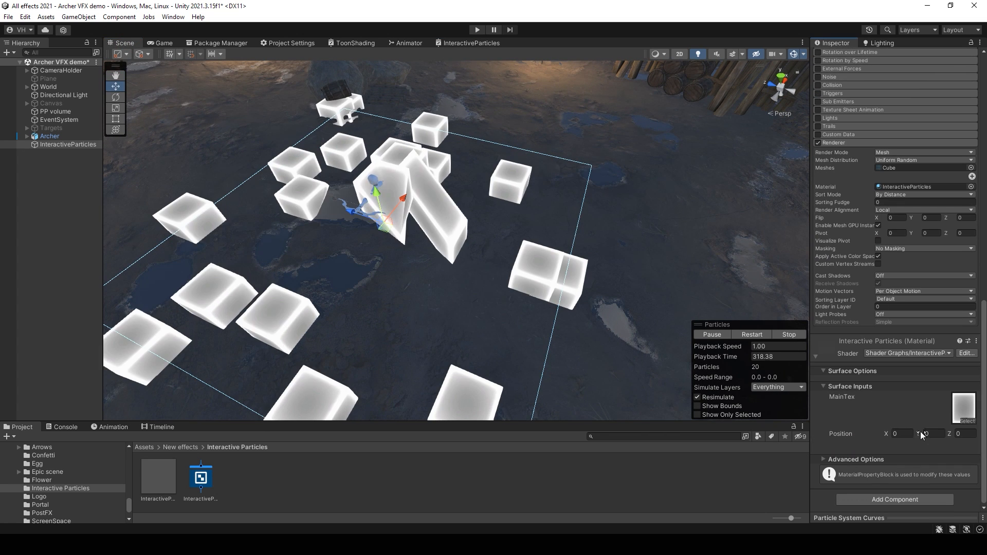
{"action": "left_click_drag", "start_coordinate": [886, 433], "coordinate": [939, 427]}
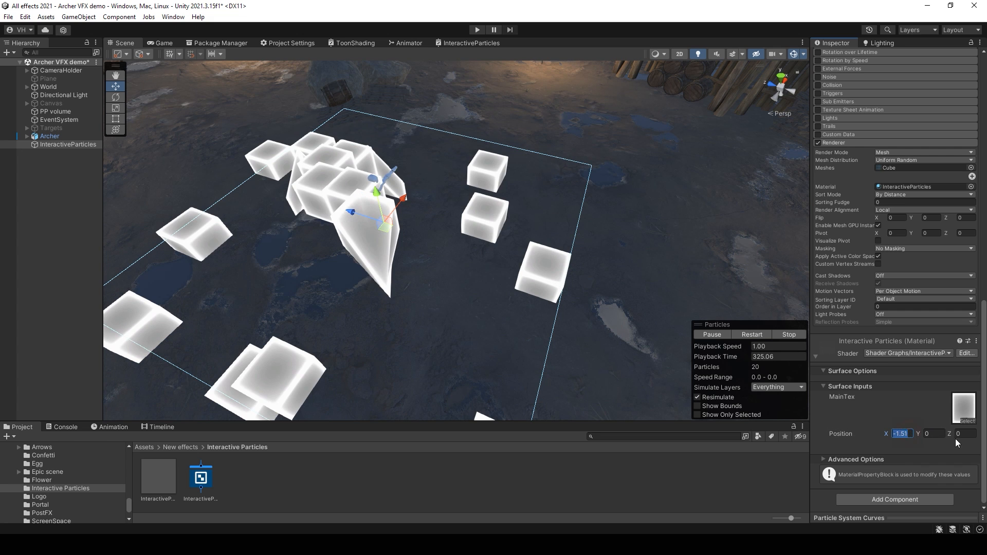
- Set the emission burst count to 40, try different Z values for the material's Position and reset it to 0
{"action": "scroll", "coordinate": [911, 200], "scroll_direction": "up", "scroll_amount": 5}
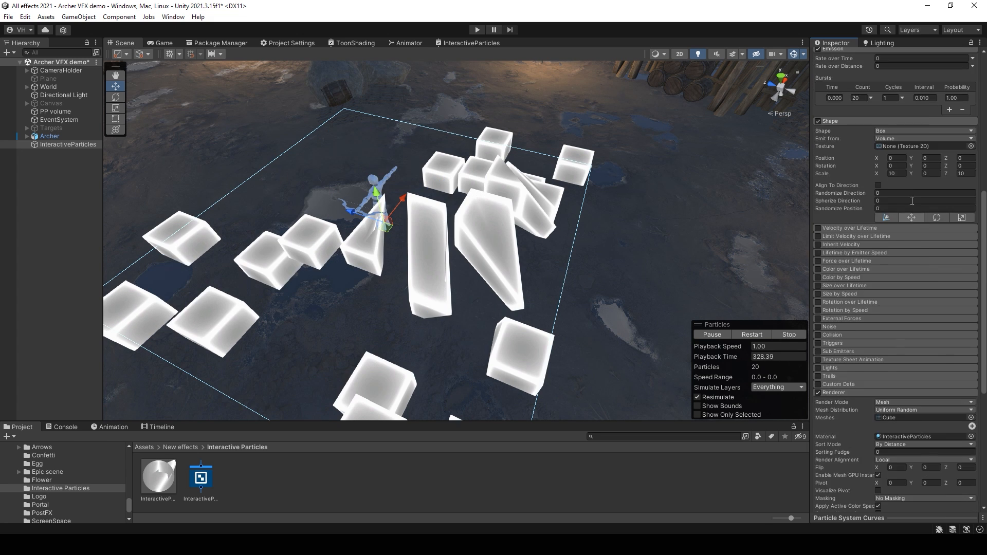
{"action": "scroll", "coordinate": [911, 200], "scroll_direction": "up", "scroll_amount": 3}
{"action": "scroll", "coordinate": [936, 314], "scroll_direction": "down", "scroll_amount": 8}
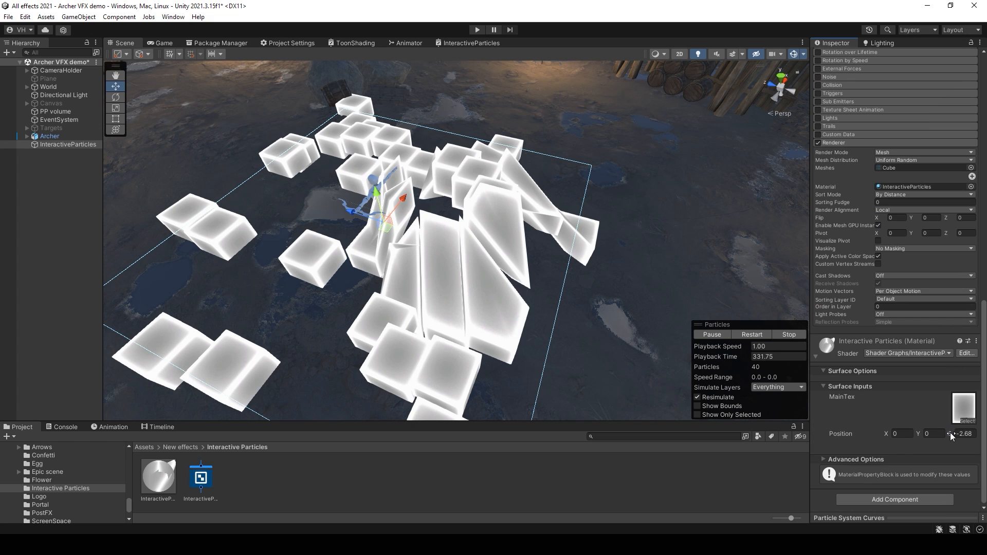
{"action": "left_click_drag", "start_coordinate": [950, 432], "coordinate": [931, 417]}
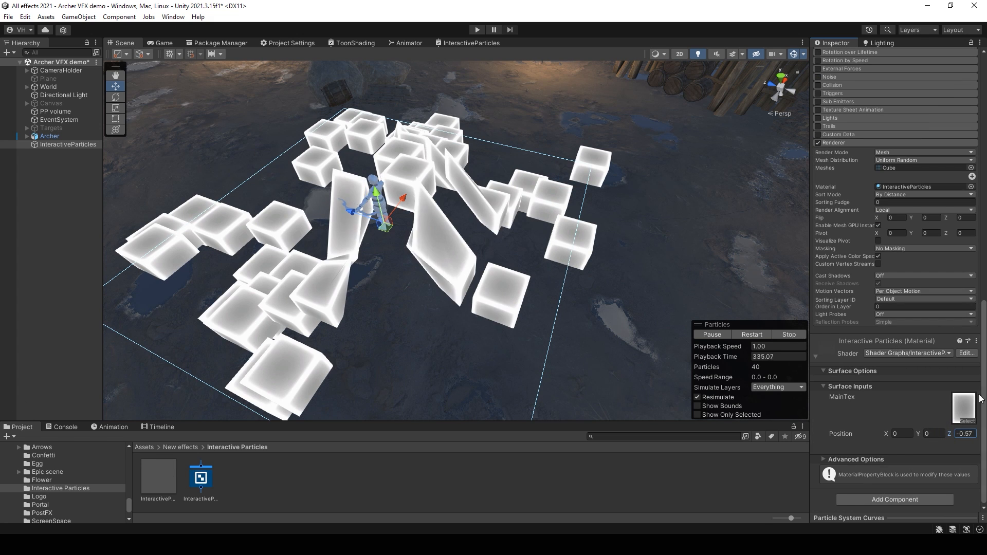
{"action": "type", "text": "0"}
- Enable Custom Vertex Streams in the particle renderer and add the UV2 and Center streams
{"action": "left_click", "coordinate": [456, 45]}
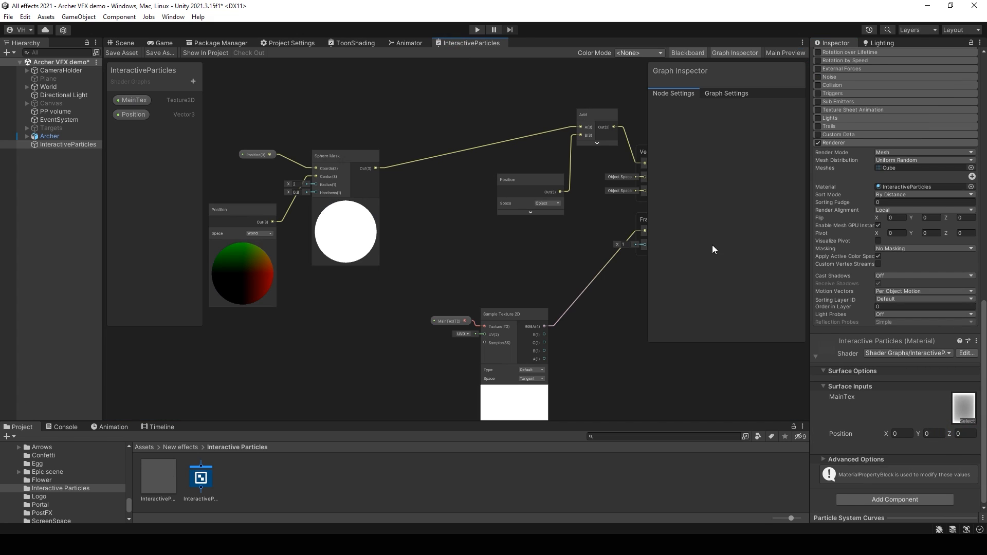
{"action": "scroll", "coordinate": [897, 283], "scroll_direction": "up", "scroll_amount": 1}
{"action": "left_click", "coordinate": [878, 292]}
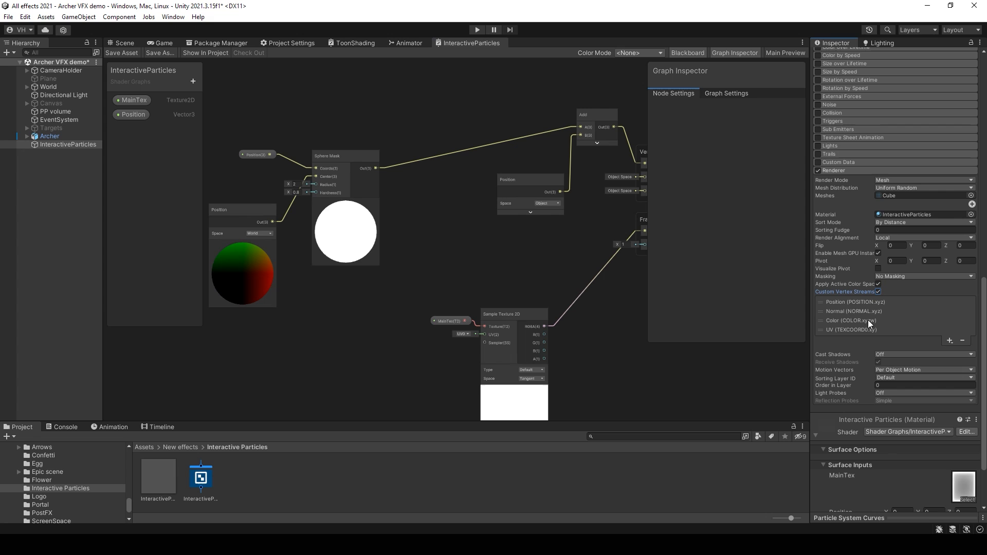
{"action": "left_click", "coordinate": [949, 341]}
{"action": "mouse_move", "coordinate": [933, 360]}
{"action": "left_click", "coordinate": [883, 360]}
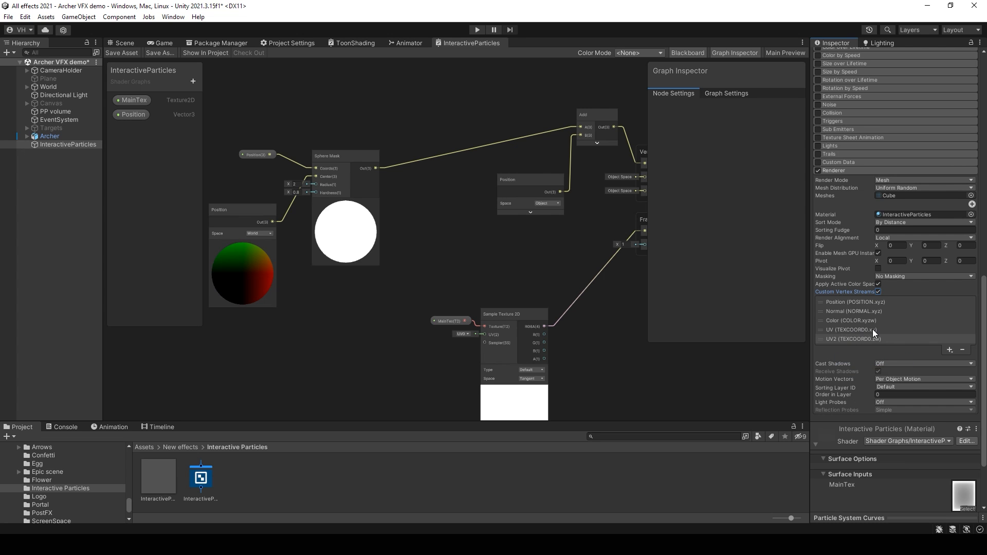
{"action": "left_click", "coordinate": [950, 349]}
{"action": "left_click", "coordinate": [954, 376]}
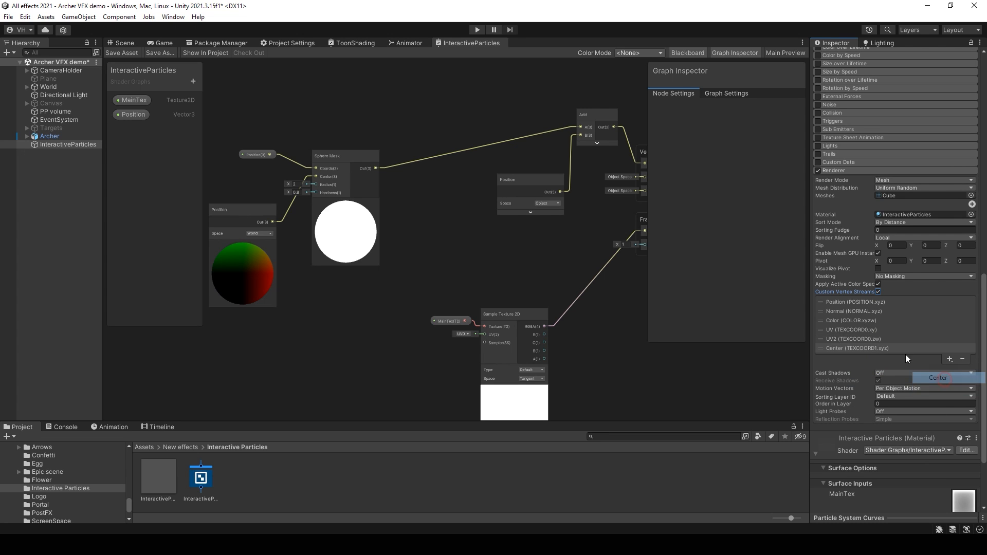
{"action": "mouse_move", "coordinate": [866, 352]}
{"action": "left_mouse_down"}
{"action": "mouse_move", "coordinate": [880, 341]}
{"action": "mouse_move", "coordinate": [881, 352]}
{"action": "left_mouse_up"}
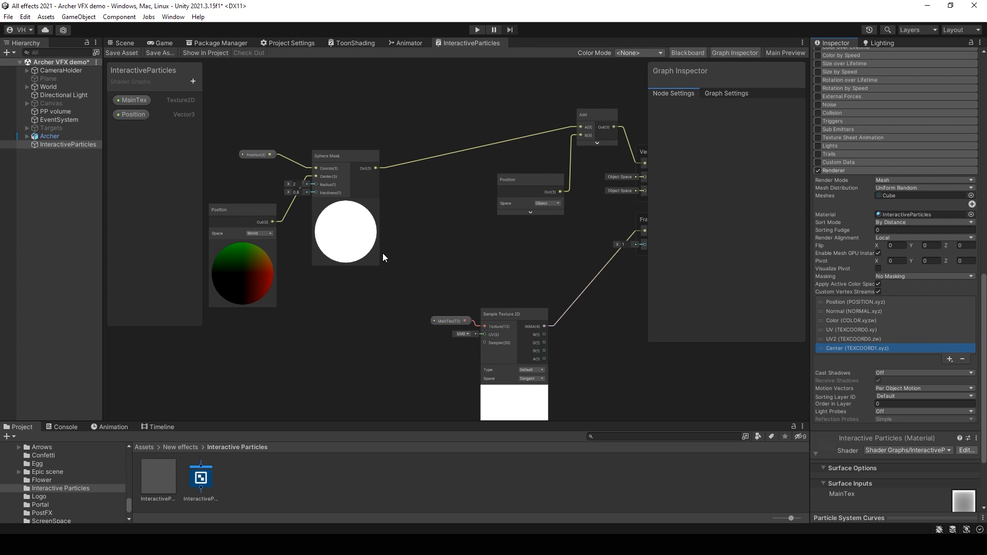
- Replace the World-space Position node with a UV node connected to the Sphere Mask's Center input
{"action": "middle_click_drag", "start_coordinate": [204, 131], "coordinate": [280, 169]}
{"action": "key", "text": "space"}
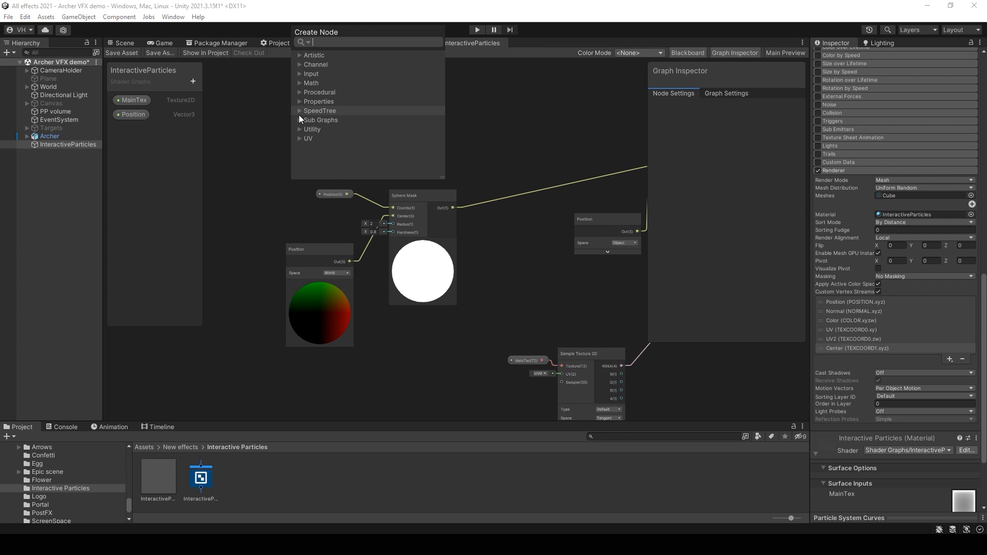
{"action": "type", "text": "uv"}
{"action": "left_click", "coordinate": [331, 79]}
{"action": "left_click_drag", "start_coordinate": [341, 166], "coordinate": [291, 210]}
{"action": "left_click", "coordinate": [303, 153]}
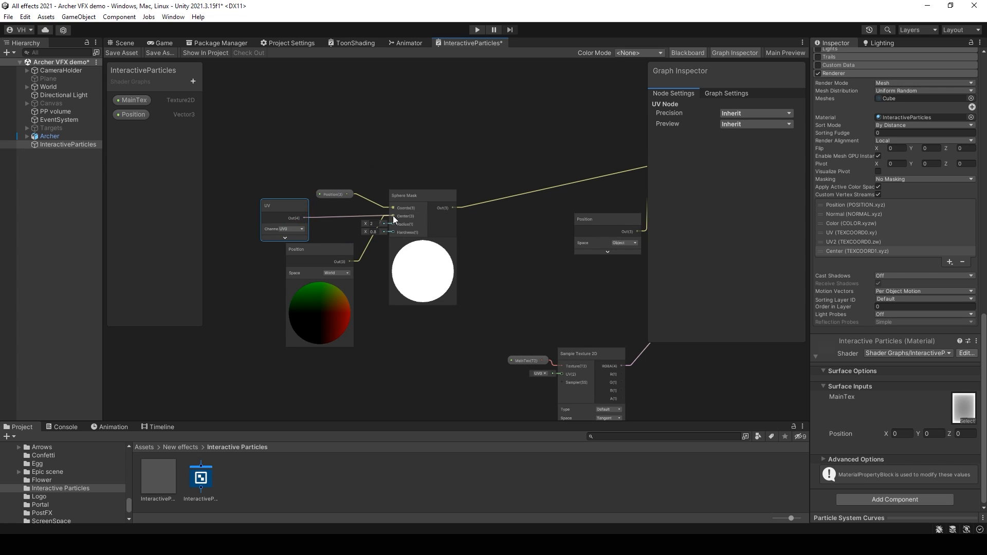
{"action": "left_click", "coordinate": [320, 263]}
{"action": "key", "text": "Delete"}
{"action": "left_click_drag", "start_coordinate": [278, 212], "coordinate": [316, 227]}
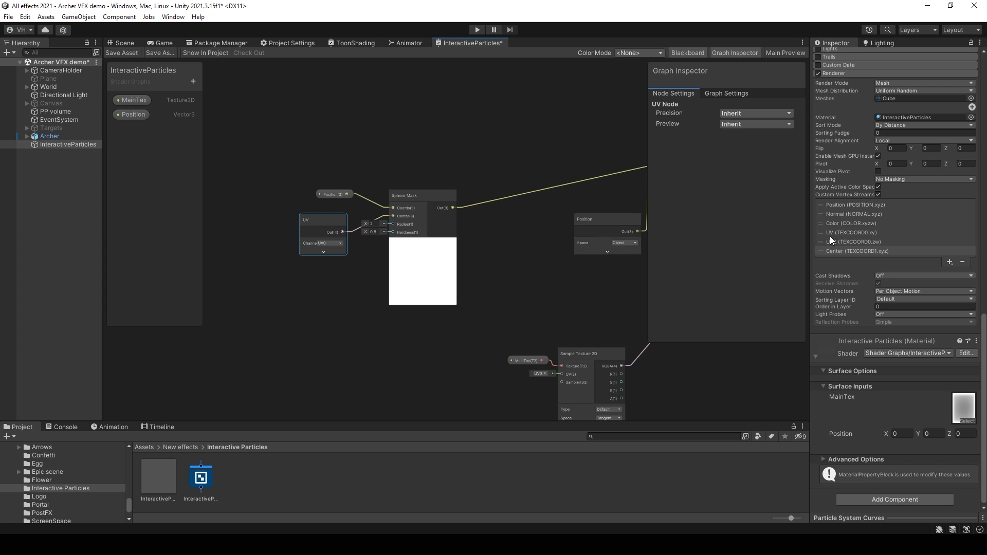
- Set the UV node's channel to UV1, save the asset and test the material's X Position in the scene
{"action": "left_click", "coordinate": [326, 245]}
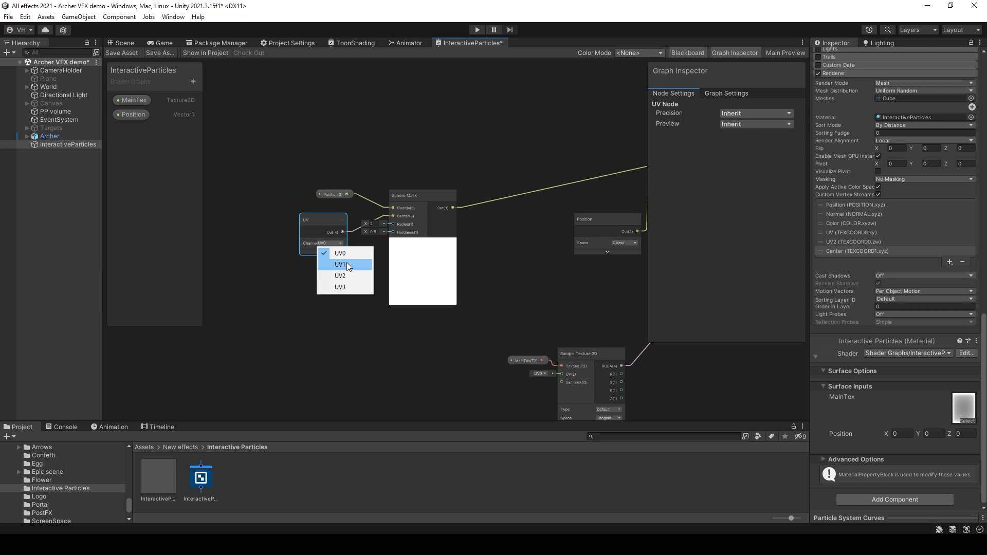
{"action": "left_click", "coordinate": [341, 276]}
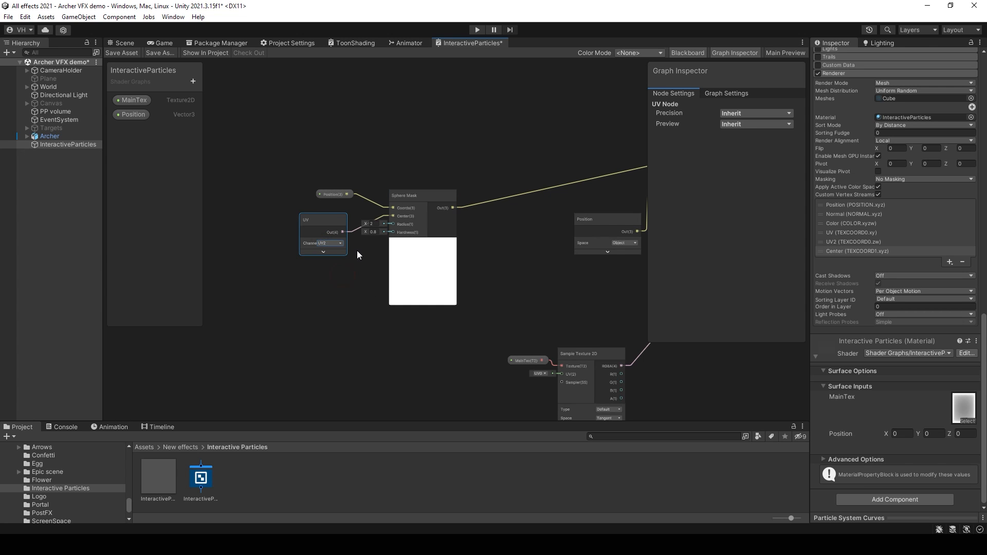
{"action": "left_click", "coordinate": [129, 55]}
{"action": "left_click", "coordinate": [123, 43]}
{"action": "mouse_move", "coordinate": [888, 433]}
{"action": "left_mouse_down"}
{"action": "mouse_move", "coordinate": [858, 425]}
{"action": "mouse_move", "coordinate": [933, 413]}
{"action": "mouse_move", "coordinate": [849, 429]}
{"action": "mouse_move", "coordinate": [906, 433]}
{"action": "left_mouse_up"}
{"action": "left_click", "coordinate": [908, 434]}
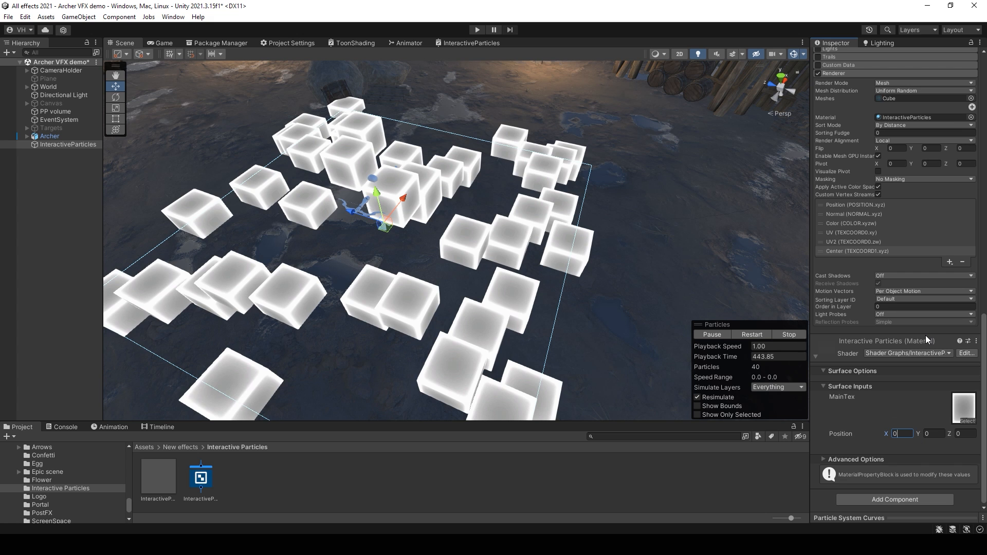
- Set the particle system's Start Size to 0.3
{"action": "scroll", "coordinate": [925, 335], "scroll_direction": "up", "scroll_amount": 3}
{"action": "scroll", "coordinate": [927, 334], "scroll_direction": "up", "scroll_amount": 10}
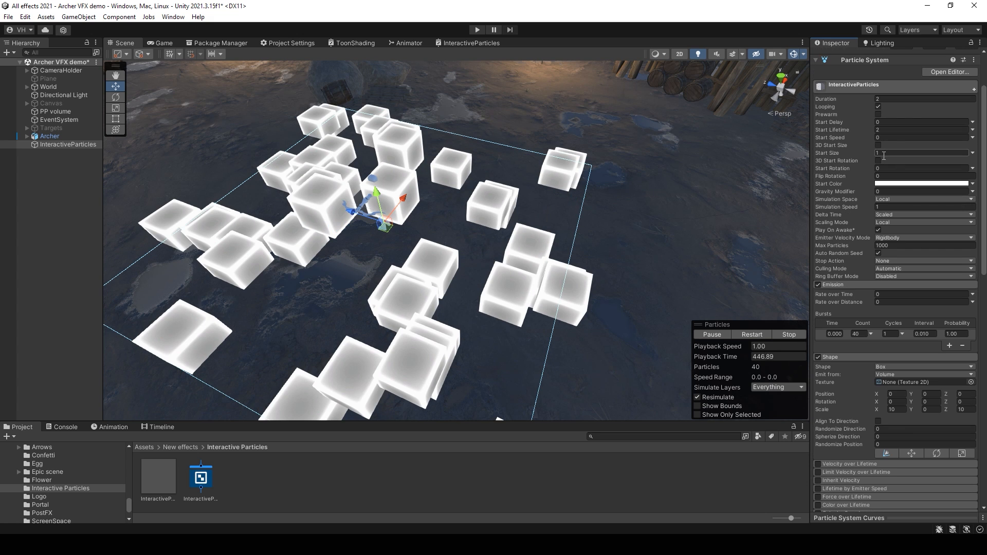
{"action": "type", "text": "02"}
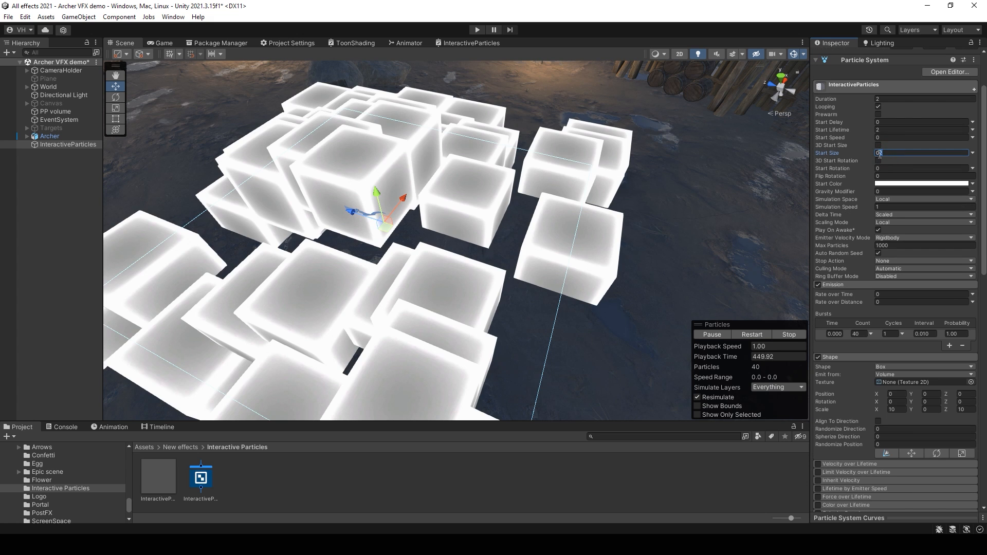
{"action": "key", "text": "BackSpace"}
{"action": "type", "text": ".1"}
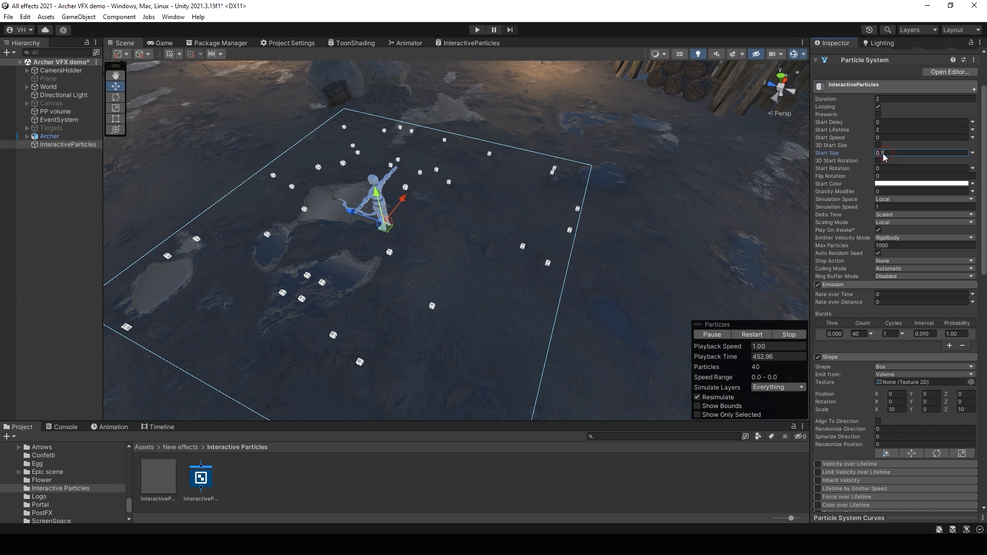
{"action": "key", "text": "BackSpace"}
{"action": "type", "text": "3"}
- Set the emission burst count to 1000
{"action": "left_click", "coordinate": [864, 334]}
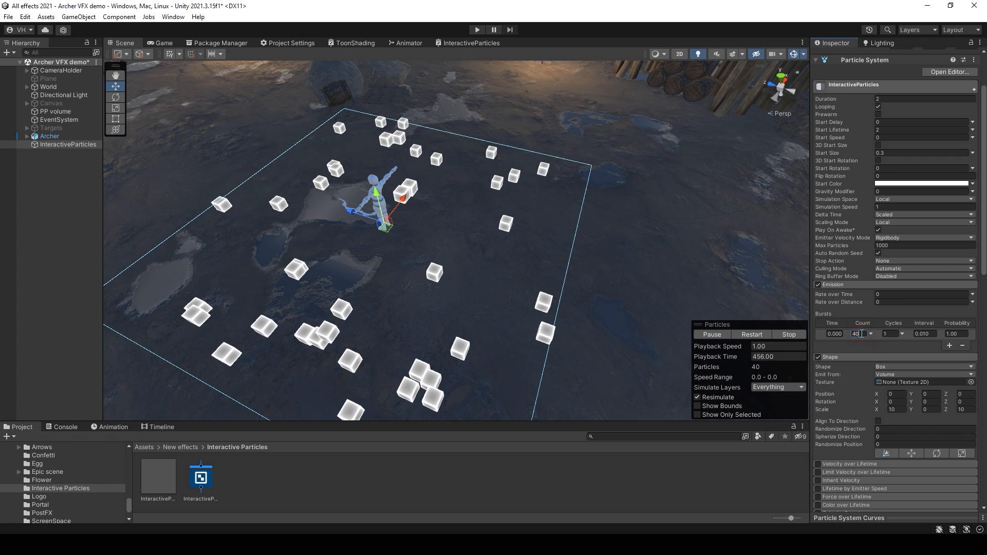
{"action": "type", "text": "0"}
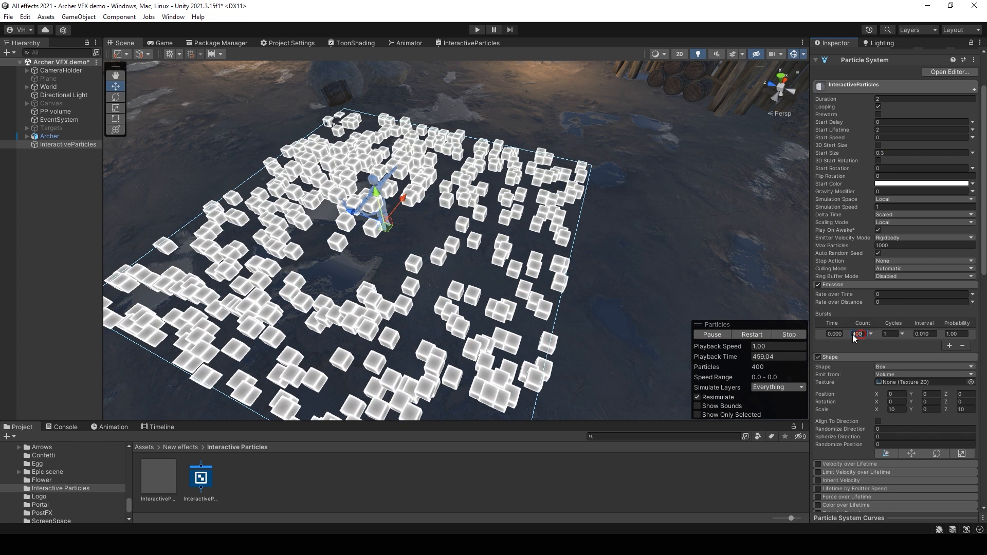
{"action": "type", "text": "1000"}
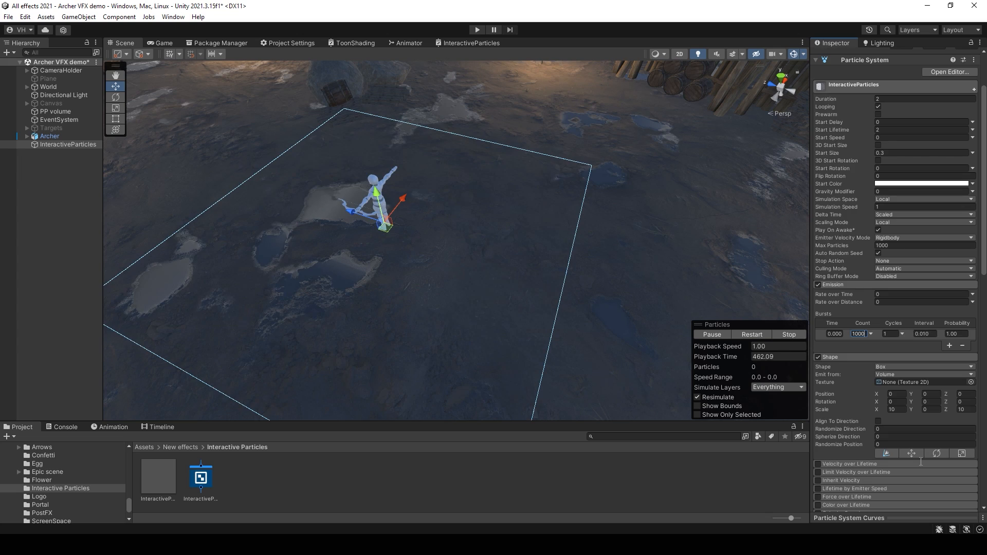
{"action": "scroll", "coordinate": [945, 452], "scroll_direction": "down", "scroll_amount": 15}
{"action": "scroll", "coordinate": [898, 291], "scroll_direction": "up", "scroll_amount": 15}
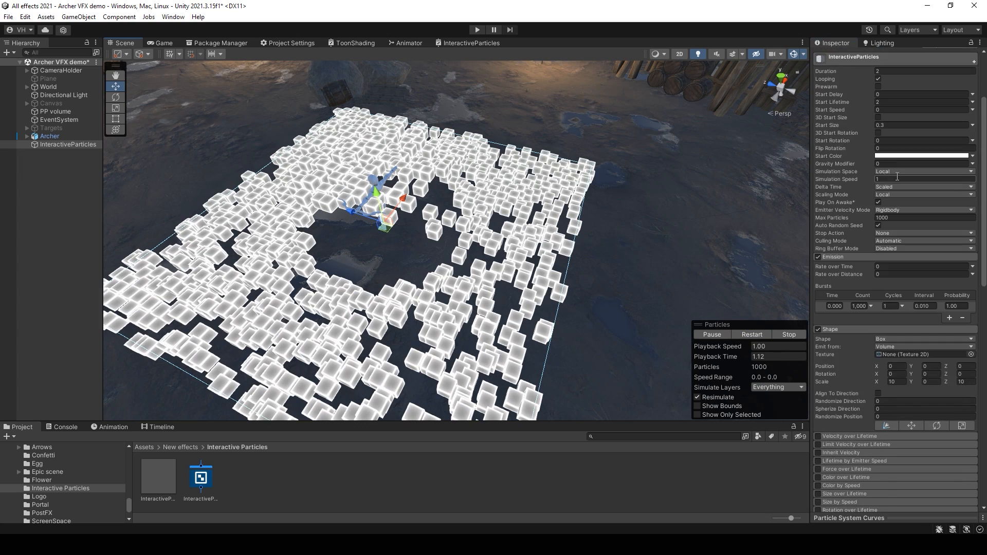
- Shift the material's Position to X 0.39 and Z -0.41 to test the mask, and return to the shader graph
{"action": "scroll", "coordinate": [932, 415], "scroll_direction": "down", "scroll_amount": 15}
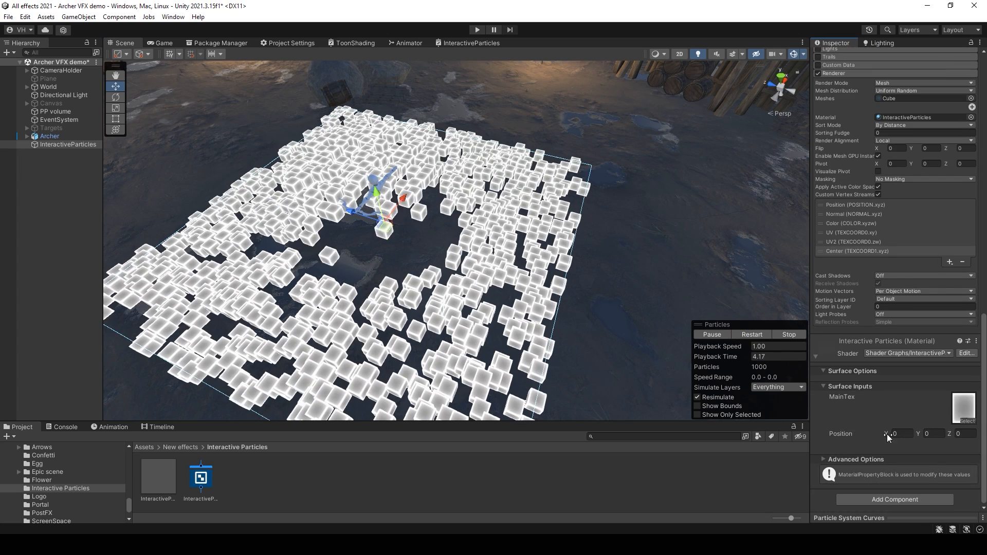
{"action": "left_click_drag", "start_coordinate": [887, 434], "coordinate": [862, 433]}
{"action": "right_click_drag", "start_coordinate": [607, 205], "coordinate": [375, 64]}
{"action": "left_click_drag", "start_coordinate": [950, 436], "coordinate": [925, 417]}
{"action": "left_click", "coordinate": [466, 43]}
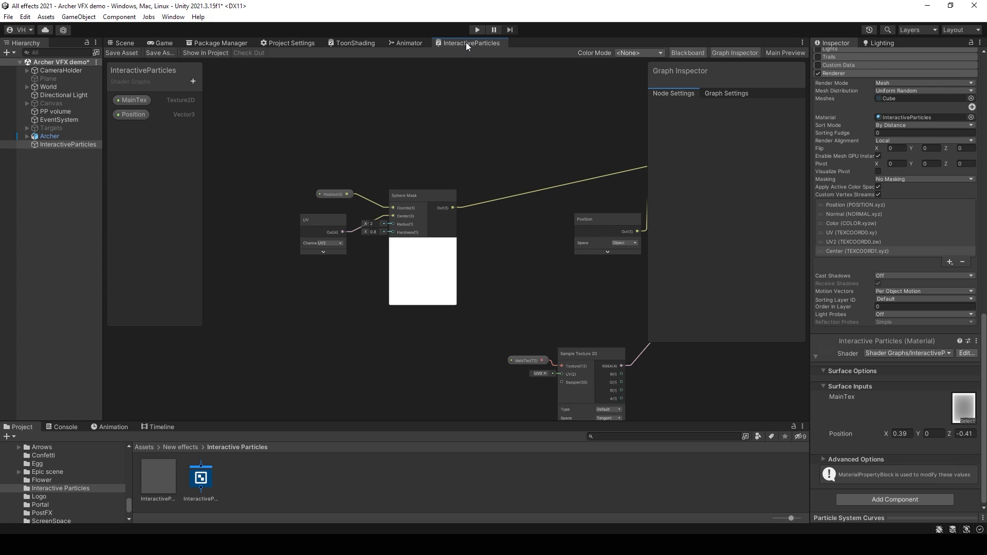
- Set the UV node's channel to UV2 and the Sphere Mask's Hardness to 0, and save the shader asset
{"action": "scroll", "coordinate": [499, 109], "scroll_direction": "down", "scroll_amount": 3}
{"action": "scroll", "coordinate": [463, 176], "scroll_direction": "down", "scroll_amount": 2}
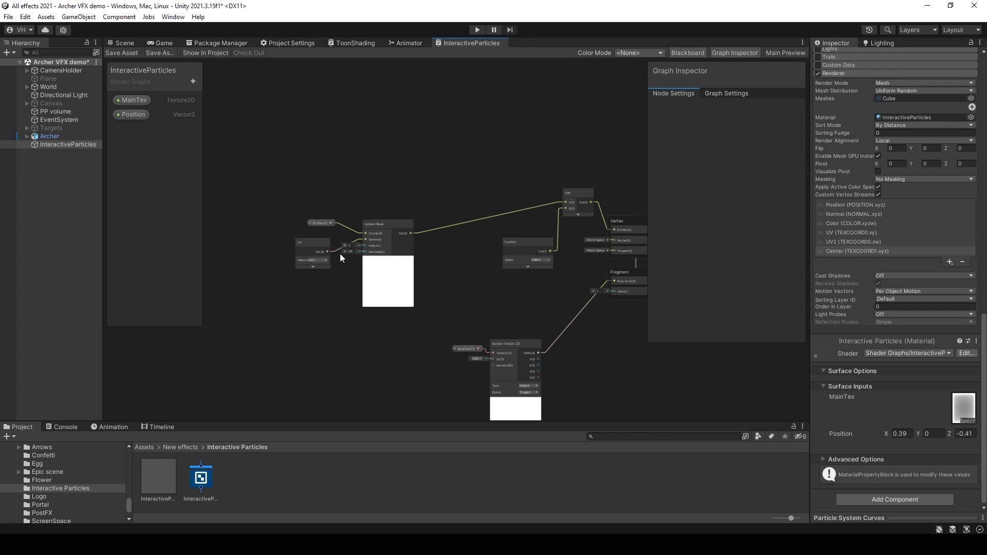
{"action": "scroll", "coordinate": [368, 251], "scroll_direction": "up", "scroll_amount": 4}
{"action": "left_click", "coordinate": [129, 52]}
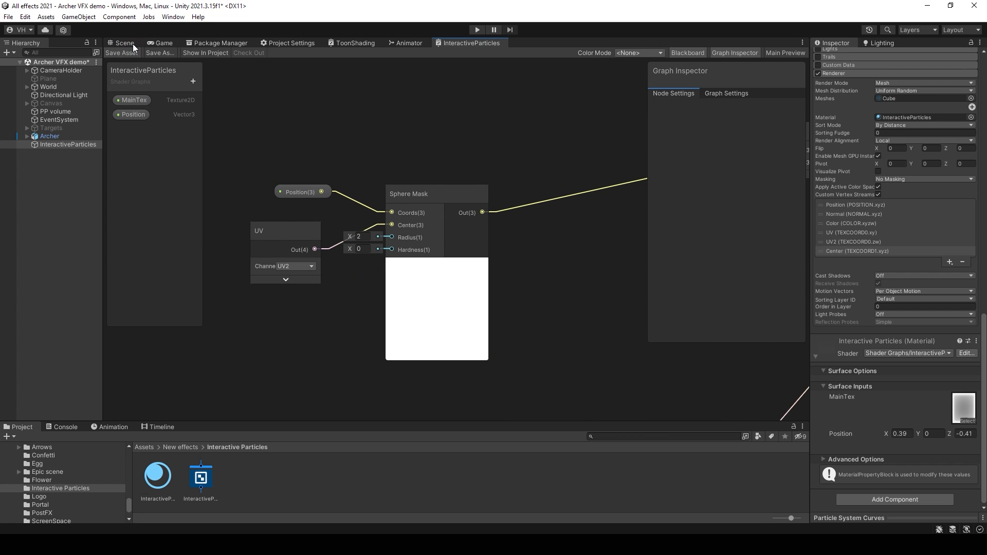
- Test the sphere mask in the scene by shifting the material's Position X to 0.21, and return to the shader graph
{"action": "left_click", "coordinate": [132, 43]}
{"action": "left_click_drag", "start_coordinate": [885, 434], "coordinate": [899, 417]}
{"action": "left_click", "coordinate": [469, 43]}
{"action": "middle_click_drag", "start_coordinate": [350, 284], "coordinate": [427, 287]}
{"action": "scroll", "coordinate": [426, 287], "scroll_direction": "up", "scroll_amount": 2}
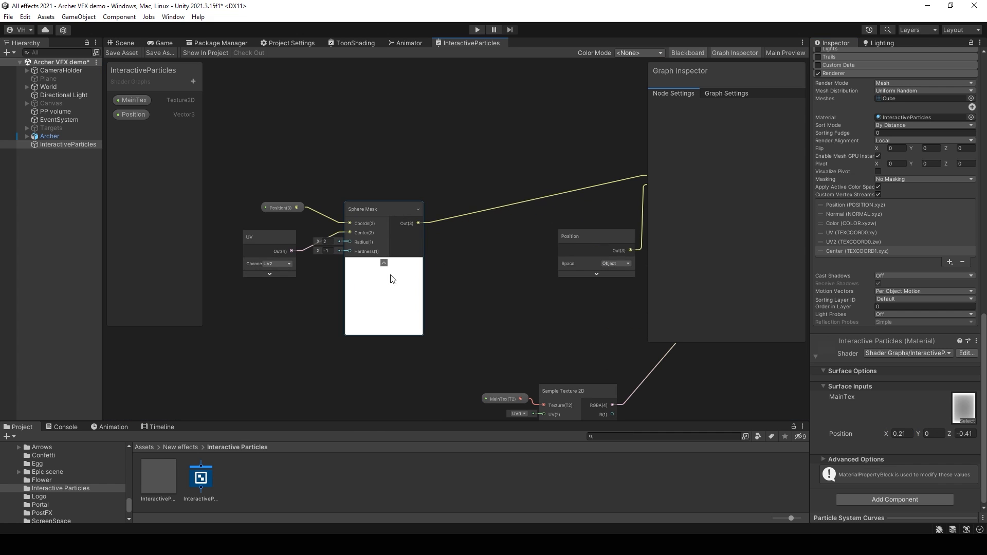
- Replace the Sphere Mask with a Subtract node that takes UV as A and the Position property as B
{"action": "left_click", "coordinate": [382, 278]}
{"action": "key", "text": "Delete"}
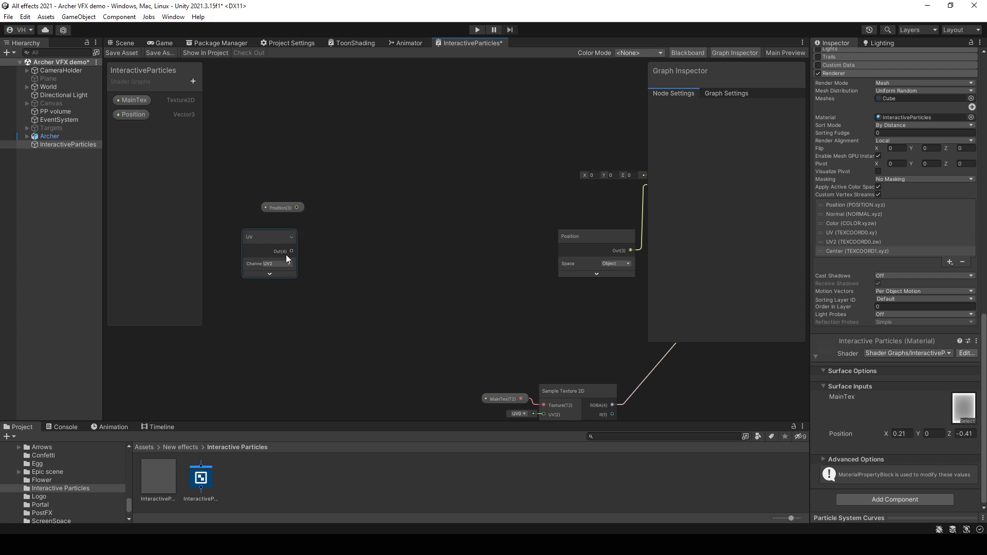
{"action": "left_click_drag", "start_coordinate": [268, 247], "coordinate": [359, 194]}
{"action": "type", "text": "sub"}
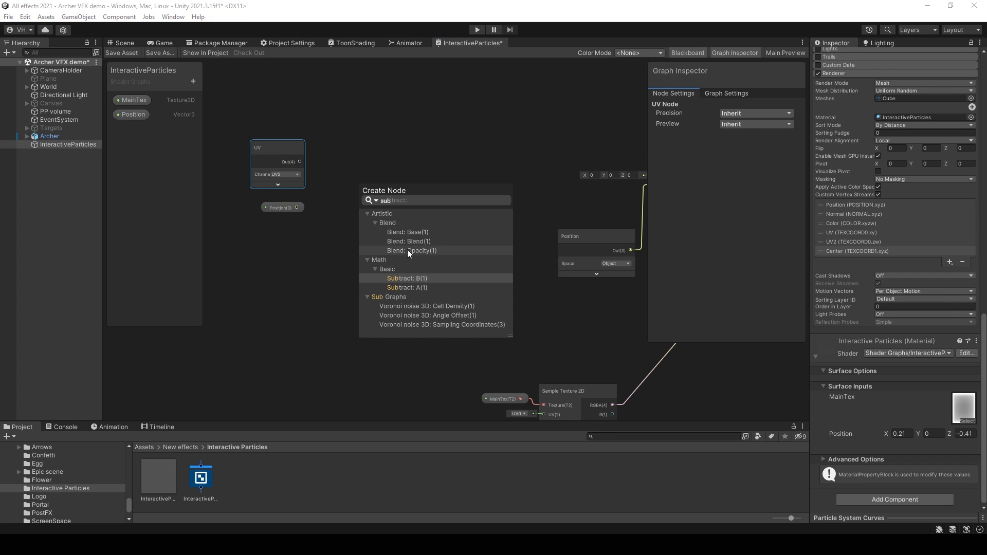
{"action": "double_click", "coordinate": [415, 281]}
{"action": "left_click_drag", "start_coordinate": [297, 208], "coordinate": [408, 187]}
- Add a Normalize node after Subtract, connect its output to the Add node's A input and save the asset
{"action": "left_click", "coordinate": [394, 222]}
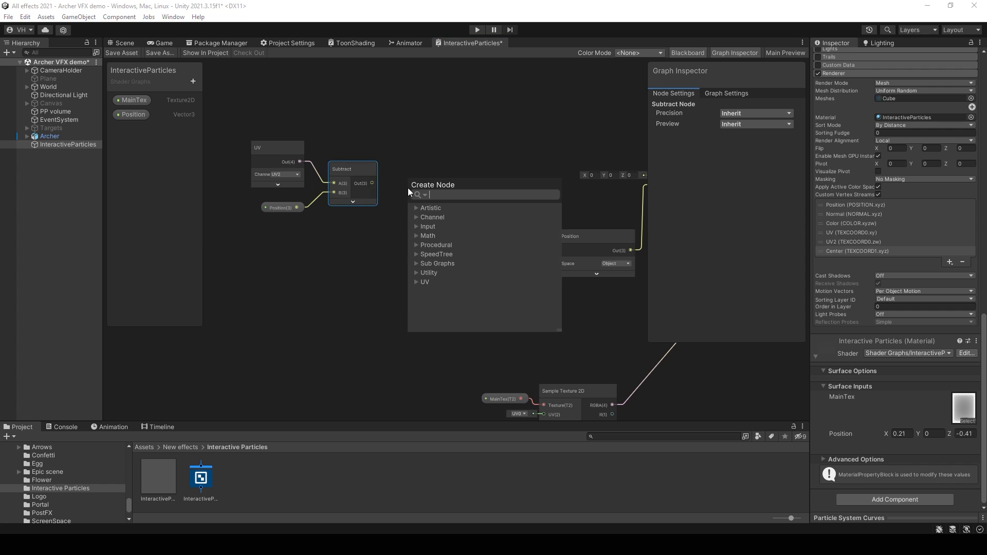
{"action": "type", "text": "nor"}
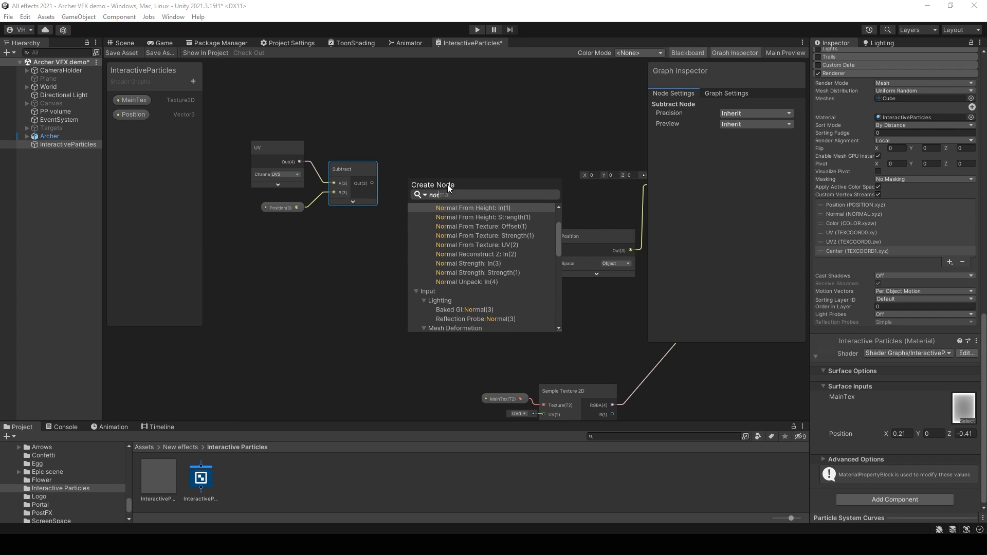
{"action": "type", "text": "mal"}
{"action": "double_click", "coordinate": [467, 302]}
{"action": "left_click", "coordinate": [442, 209]}
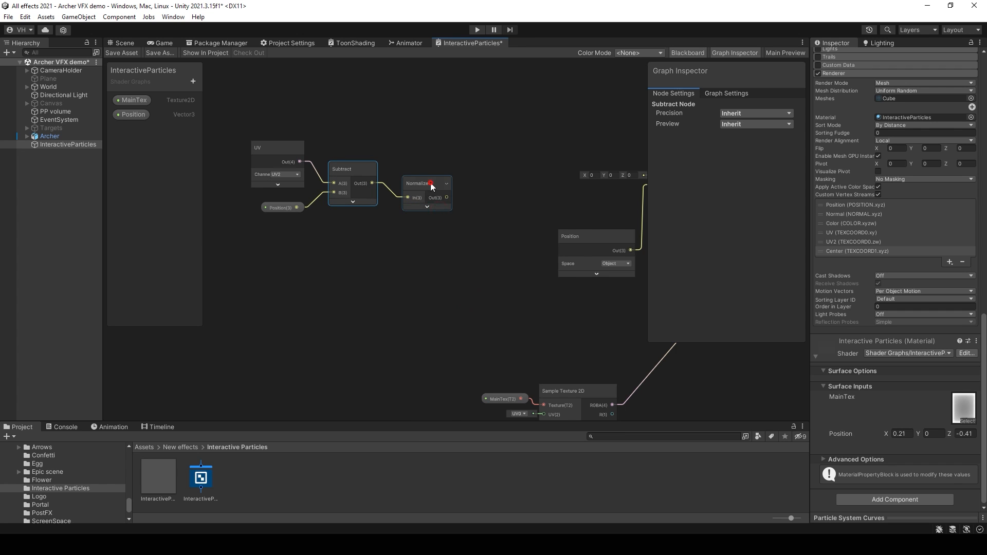
{"action": "scroll", "coordinate": [375, 226], "scroll_direction": "down", "scroll_amount": 1}
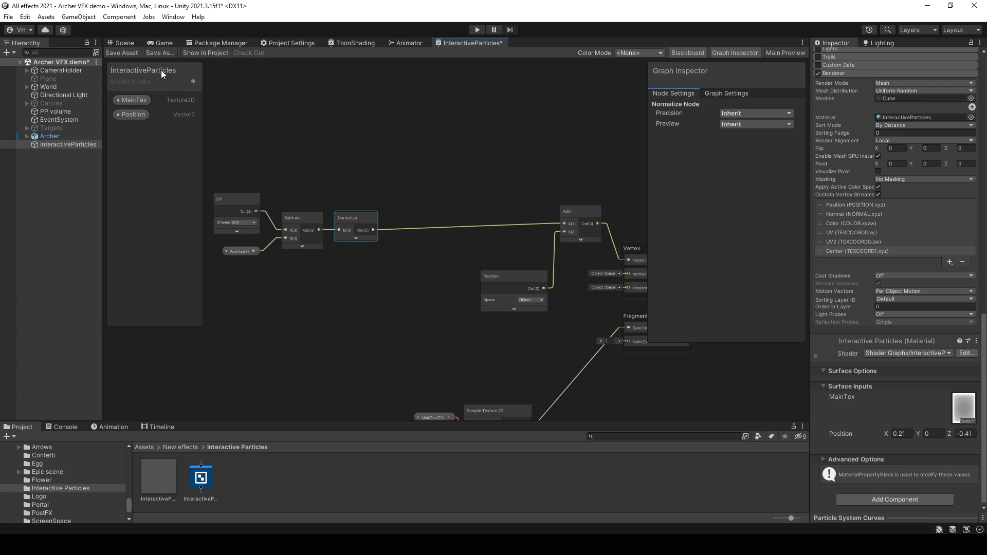
{"action": "left_click", "coordinate": [121, 52]}
- Test the normalized displacement in the scene by shifting the material's Position X to 0.74
{"action": "left_click", "coordinate": [124, 43]}
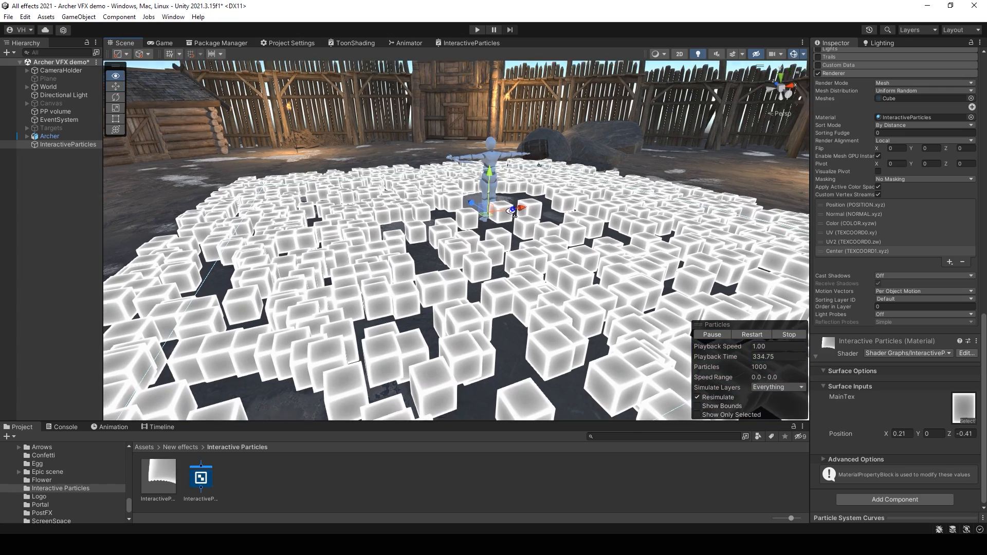
{"action": "right_click_drag", "start_coordinate": [512, 210], "coordinate": [519, 205]}
{"action": "mouse_move", "coordinate": [488, 182]}
{"action": "left_mouse_down"}
{"action": "mouse_move", "coordinate": [465, 165]}
{"action": "mouse_move", "coordinate": [483, 177]}
{"action": "left_mouse_up"}
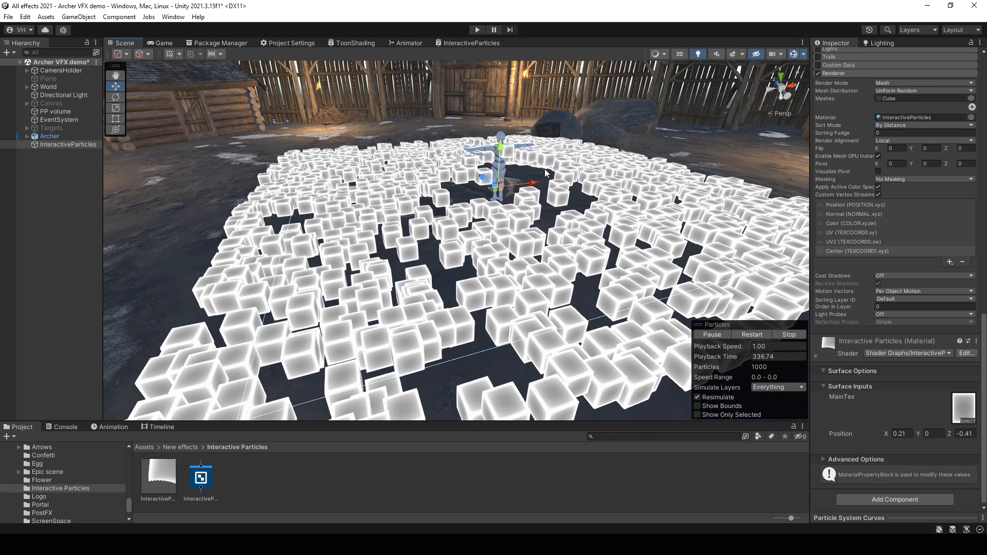
{"action": "left_click_drag", "start_coordinate": [892, 433], "coordinate": [912, 417]}
{"action": "right_click_drag", "start_coordinate": [646, 250], "coordinate": [498, 342]}
{"action": "right_click_drag", "start_coordinate": [591, 305], "coordinate": [610, 261]}
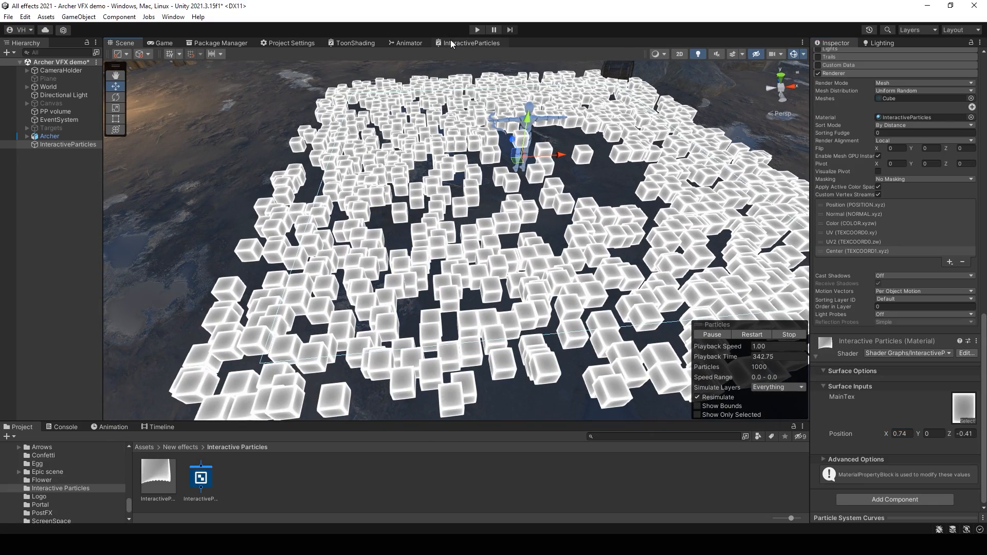
- Add a Multiply node to the shader graph with the Normalize output as its A input
{"action": "left_click", "coordinate": [450, 43]}
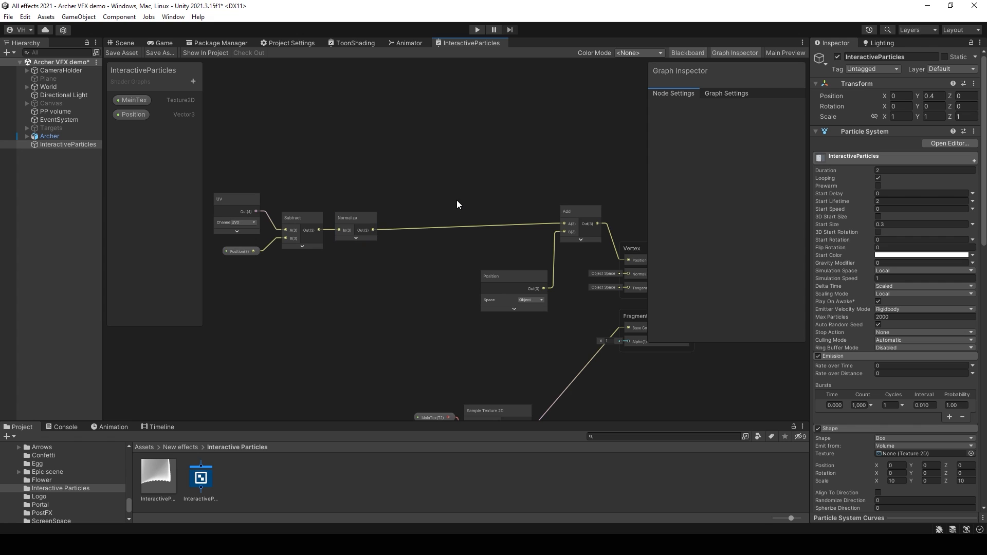
{"action": "key", "text": "space"}
{"action": "type", "text": "multiply"}
{"action": "left_click", "coordinate": [504, 187]}
{"action": "left_click_drag", "start_coordinate": [475, 200], "coordinate": [475, 197]}
- Create a Float property named Position offset in the shader graph
{"action": "left_click", "coordinate": [194, 80]}
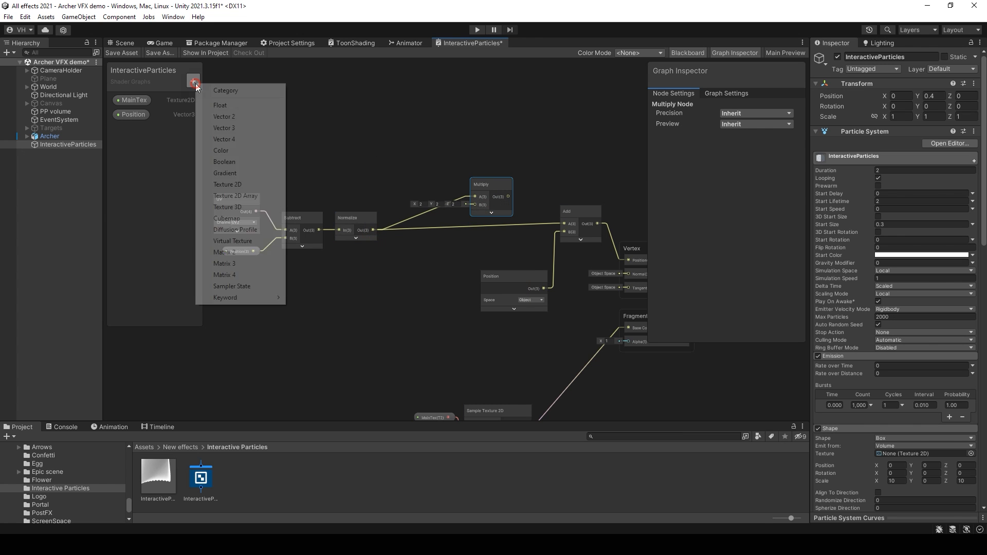
{"action": "left_click", "coordinate": [235, 105]}
{"action": "type", "text": "Position offset"}
{"action": "key", "text": "Return"}
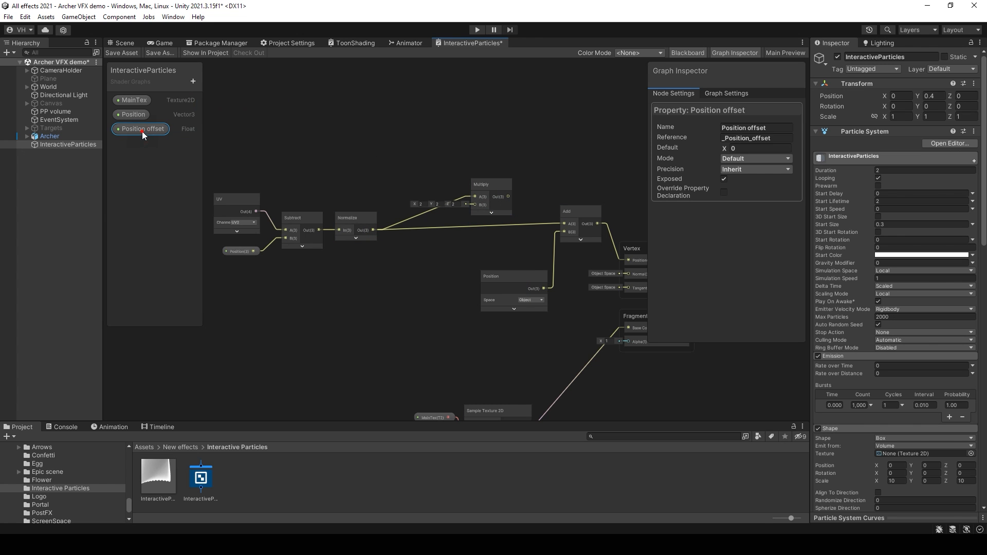
- Connect Position offset to Multiply's B input and Multiply's output to the Add node's A input, and save the asset
{"action": "left_click", "coordinate": [454, 136]}
{"action": "left_click_drag", "start_coordinate": [142, 129], "coordinate": [475, 205]}
{"action": "left_click_drag", "start_coordinate": [456, 168], "coordinate": [439, 210]}
{"action": "left_click_drag", "start_coordinate": [565, 225], "coordinate": [565, 224]}
{"action": "scroll", "coordinate": [925, 419], "scroll_direction": "down", "scroll_amount": 15}
{"action": "left_click_drag", "start_coordinate": [421, 242], "coordinate": [526, 222]}
{"action": "left_click", "coordinate": [123, 54]}
- Set the material's Position offset to 2 and its Position to X 0.44 and Z -0.47 to test the displacement
{"action": "left_click", "coordinate": [124, 43]}
{"action": "scroll", "coordinate": [455, 240], "scroll_direction": "down", "scroll_amount": 3}
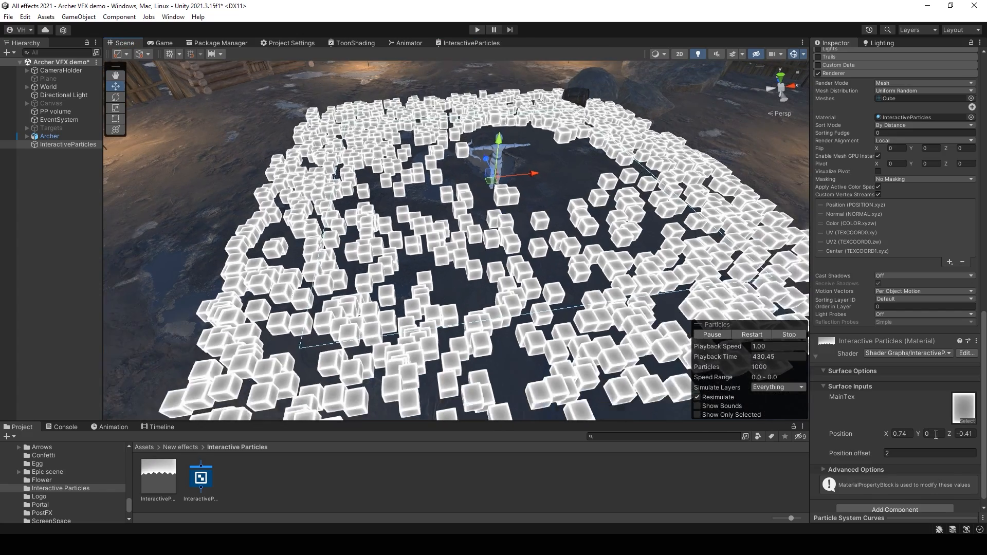
{"action": "left_click_drag", "start_coordinate": [872, 453], "coordinate": [887, 434]}
{"action": "left_click_drag", "start_coordinate": [950, 434], "coordinate": [949, 390]}
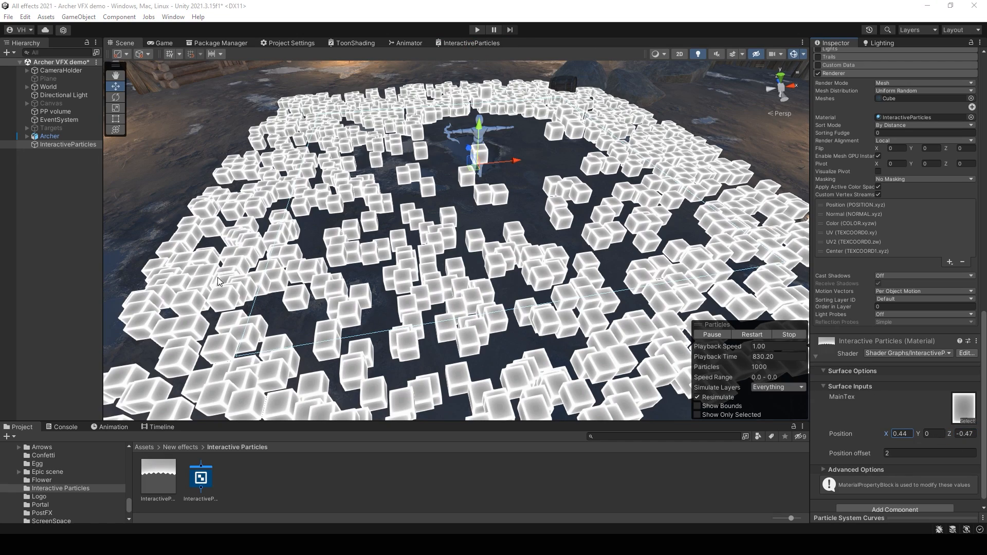
- Add a Distance node to the shader graph, collapse its preview and place it below the Subtract node
{"action": "left_click", "coordinate": [461, 43]}
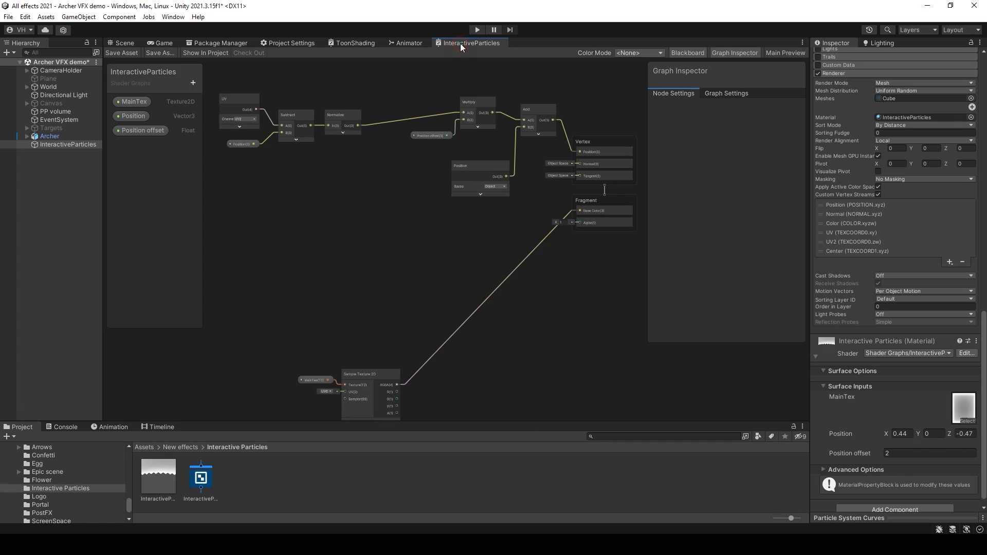
{"action": "key", "text": "space"}
{"action": "type", "text": "dist"}
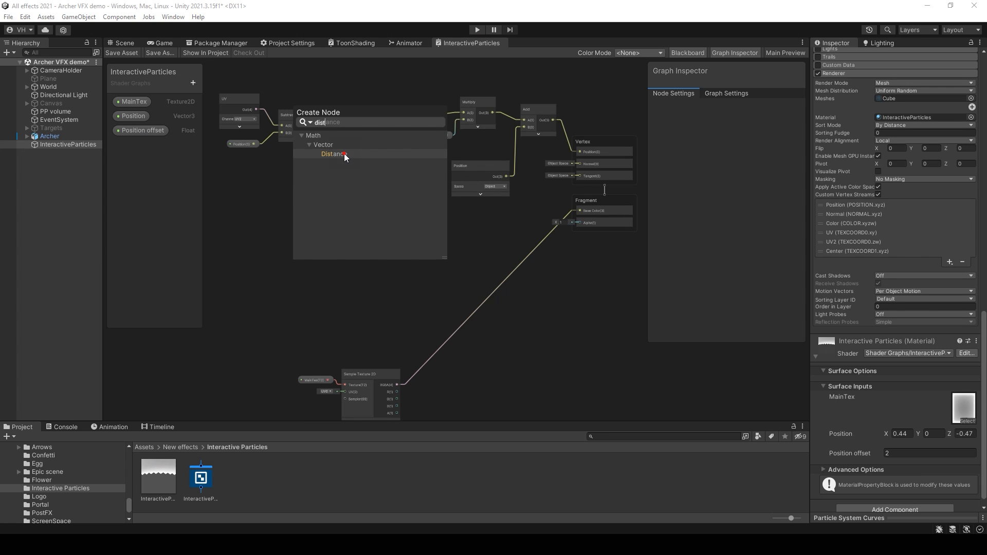
{"action": "left_click", "coordinate": [344, 153]}
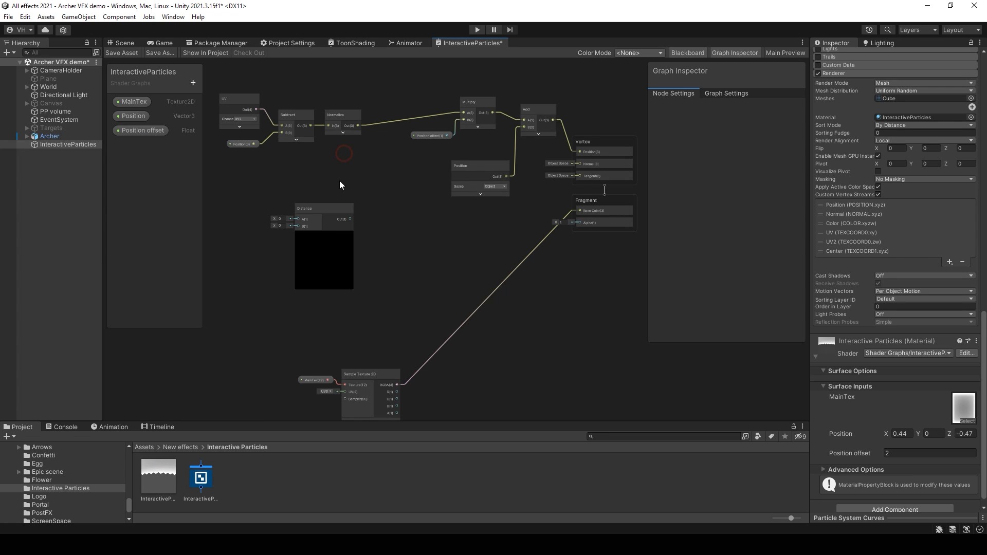
{"action": "left_click", "coordinate": [322, 234]}
{"action": "key", "text": "space"}
{"action": "left_click", "coordinate": [293, 177]}
{"action": "left_click_drag", "start_coordinate": [309, 209], "coordinate": [293, 187]}
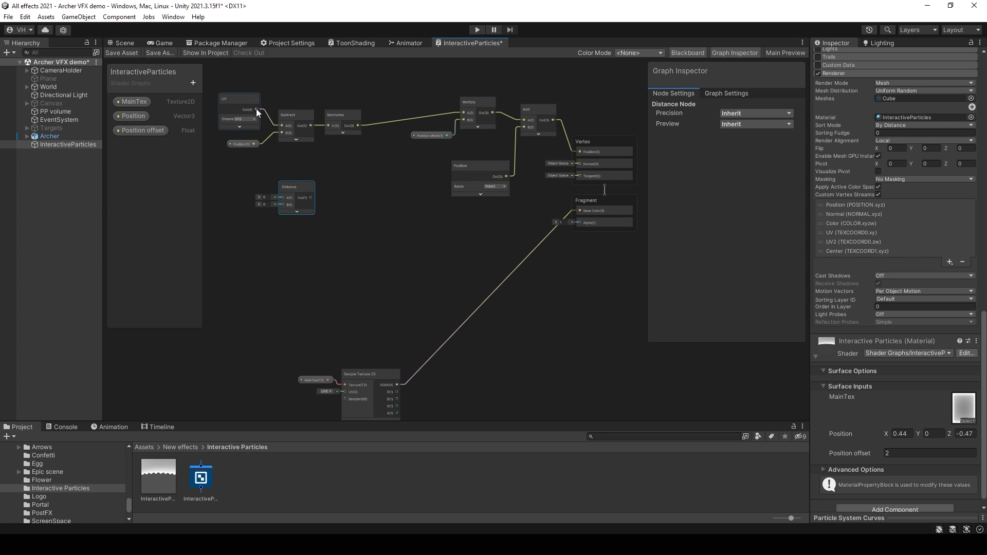
- Connect UV and Position to the Distance inputs and Distance to Multiply's A input, and save the asset to check the scene
{"action": "left_click_drag", "start_coordinate": [255, 144], "coordinate": [261, 153]}
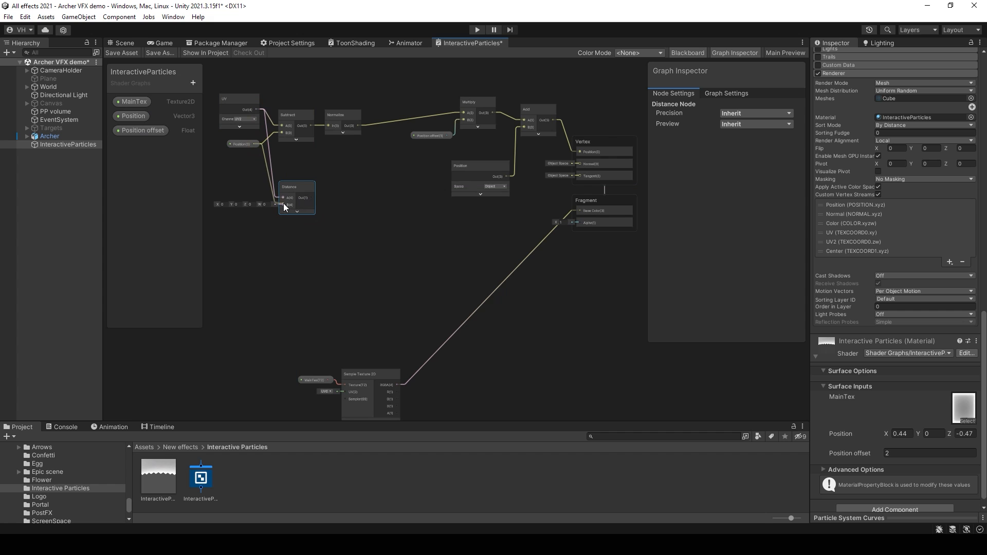
{"action": "left_click_drag", "start_coordinate": [311, 198], "coordinate": [463, 112]}
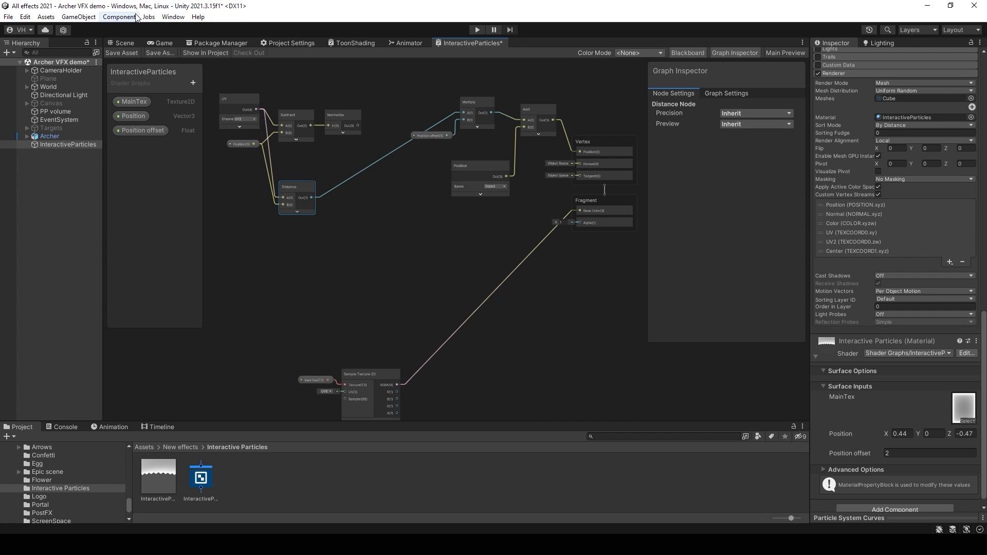
{"action": "left_click", "coordinate": [129, 52]}
{"action": "left_click", "coordinate": [123, 43]}
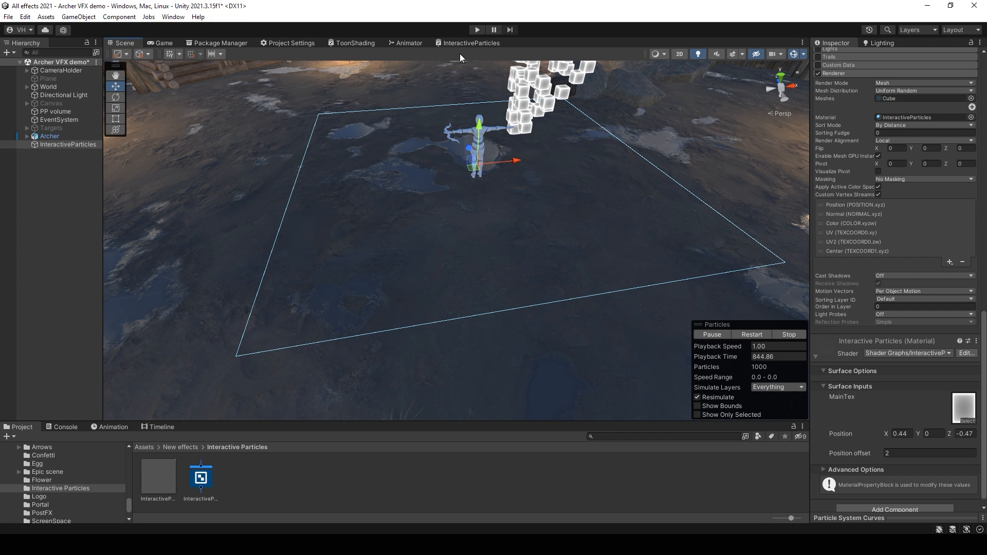
- Insert a Saturate node between Distance and Multiply, and save the asset
{"action": "left_click", "coordinate": [461, 44]}
{"action": "left_click_drag", "start_coordinate": [311, 198], "coordinate": [465, 113]}
{"action": "type", "text": "satu"}
{"action": "double_click", "coordinate": [394, 274]}
{"action": "left_click", "coordinate": [366, 218]}
{"action": "left_click", "coordinate": [364, 216]}
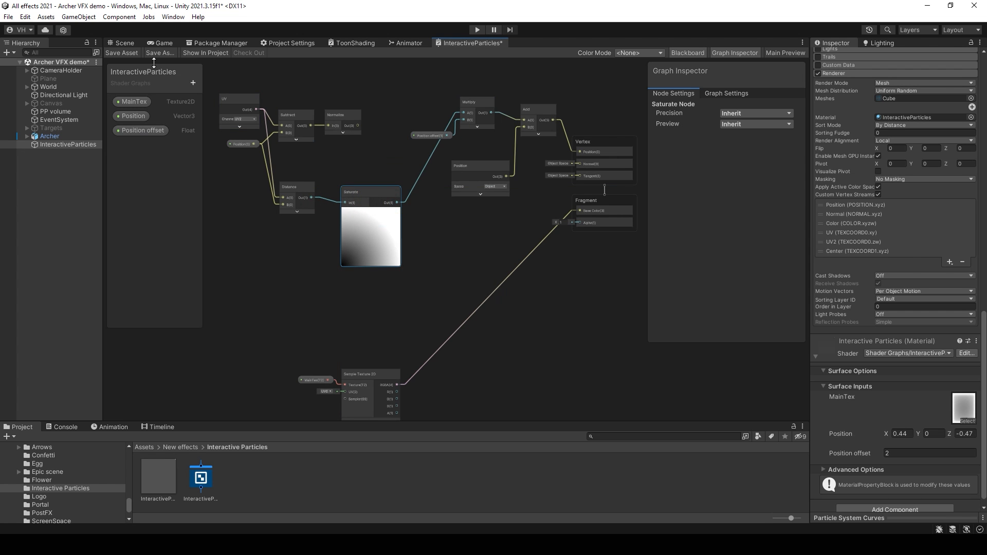
{"action": "left_click", "coordinate": [121, 52]}
- Test the saturated distance in the scene by shifting the material's Position to X 0.04 and Z -3.74
{"action": "left_click", "coordinate": [124, 43]}
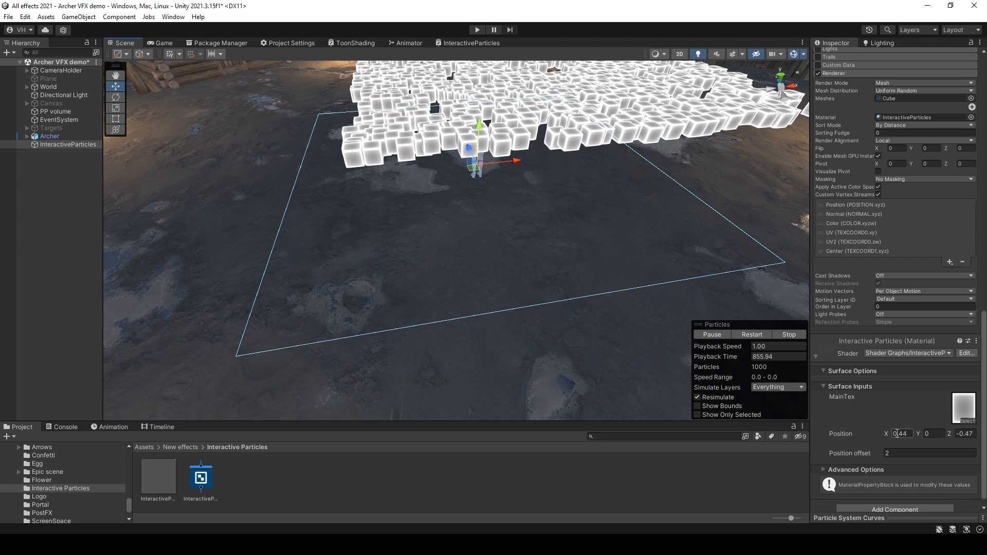
{"action": "left_click", "coordinate": [884, 435]}
{"action": "left_click_drag", "start_coordinate": [890, 436], "coordinate": [879, 428]}
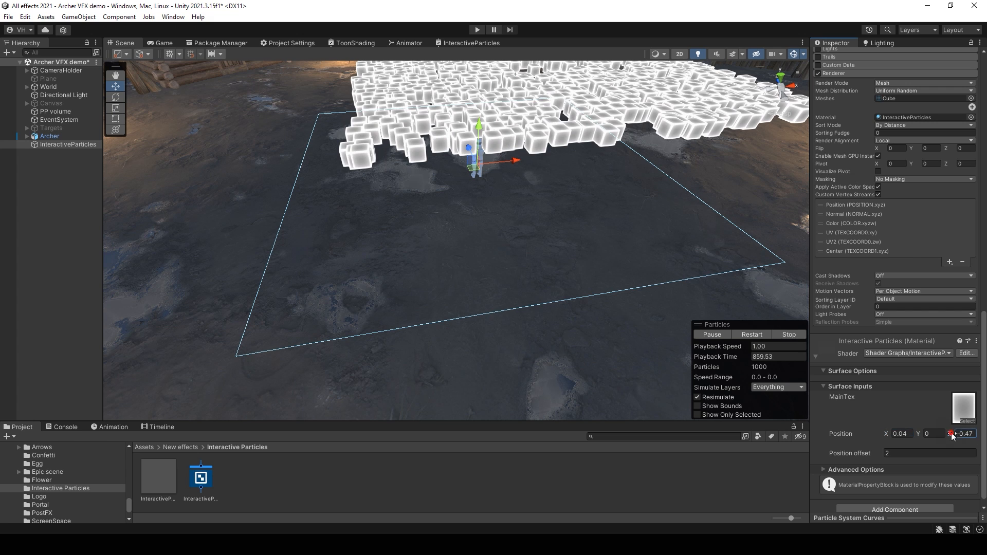
{"action": "left_click_drag", "start_coordinate": [952, 436], "coordinate": [895, 436]}
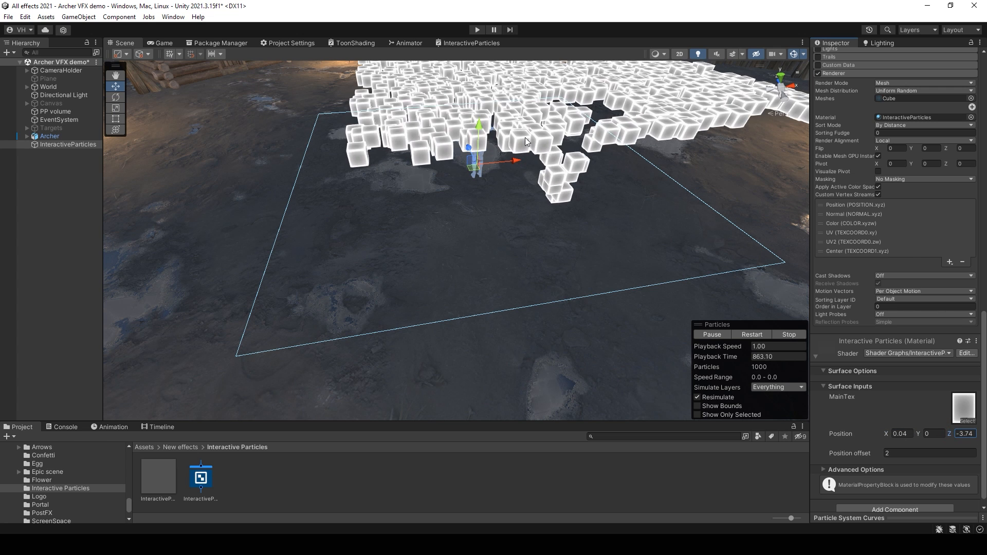
- Move the Distance and Saturate nodes apart in the shader graph and collapse the Saturate preview
{"action": "left_click", "coordinate": [460, 43]}
{"action": "left_click_drag", "start_coordinate": [303, 198], "coordinate": [298, 203]}
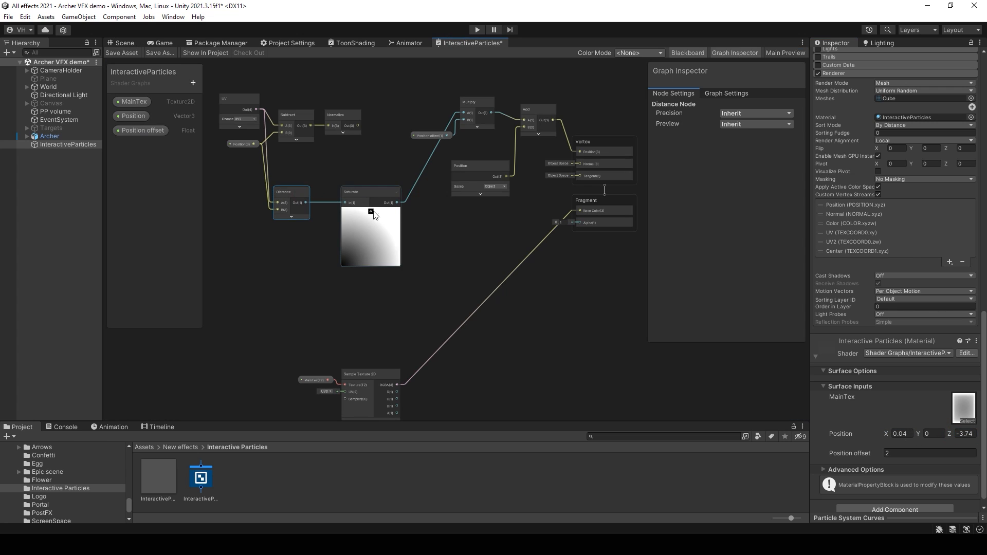
{"action": "left_click", "coordinate": [370, 211]}
{"action": "left_click_drag", "start_coordinate": [360, 195], "coordinate": [391, 190]}
- Insert a One Minus node between Distance and Saturate, collapse its preview and save the asset
{"action": "key", "text": "space"}
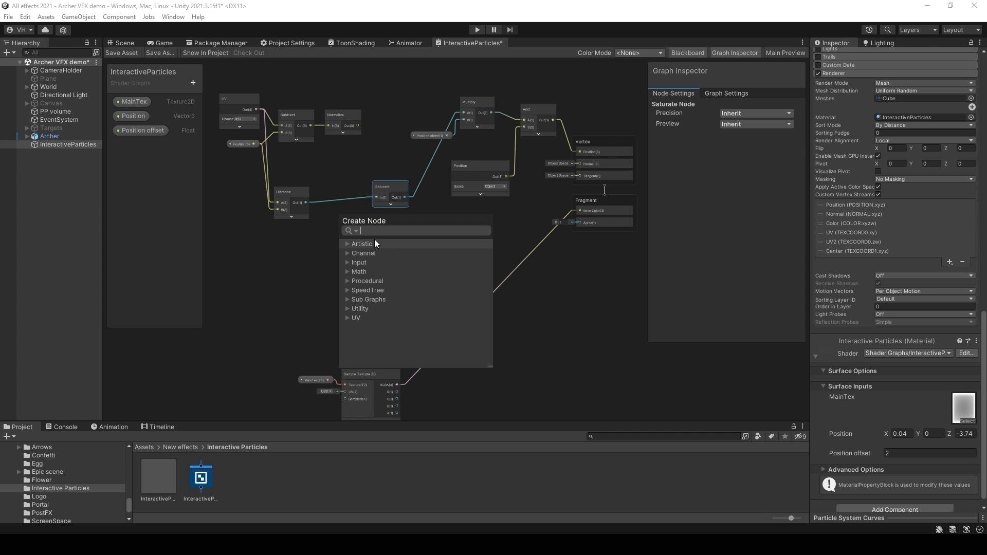
{"action": "type", "text": "one"}
{"action": "double_click", "coordinate": [384, 260]}
{"action": "left_click_drag", "start_coordinate": [392, 233], "coordinate": [380, 198]}
{"action": "left_click_drag", "start_coordinate": [373, 237], "coordinate": [353, 218]}
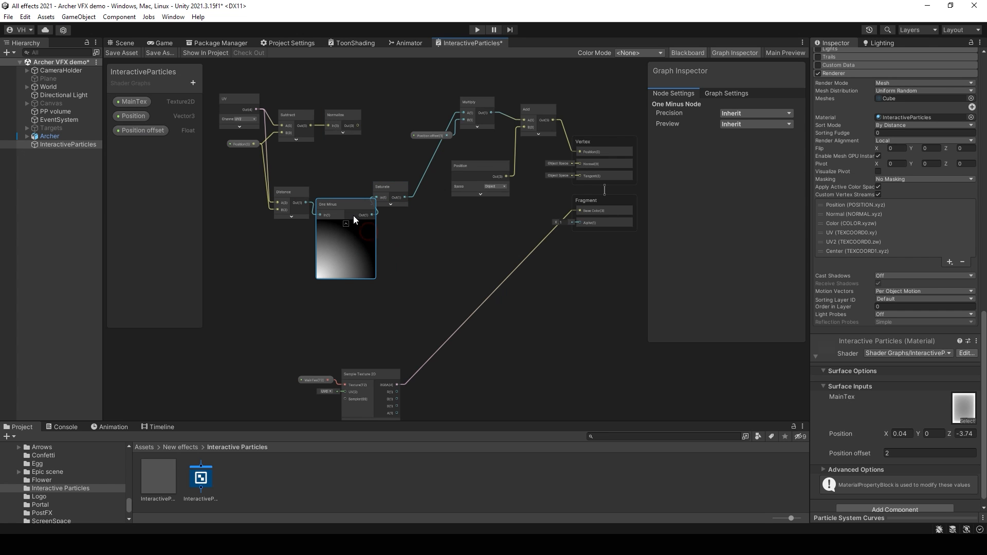
{"action": "left_click", "coordinate": [346, 223]}
{"action": "left_click", "coordinate": [133, 54]}
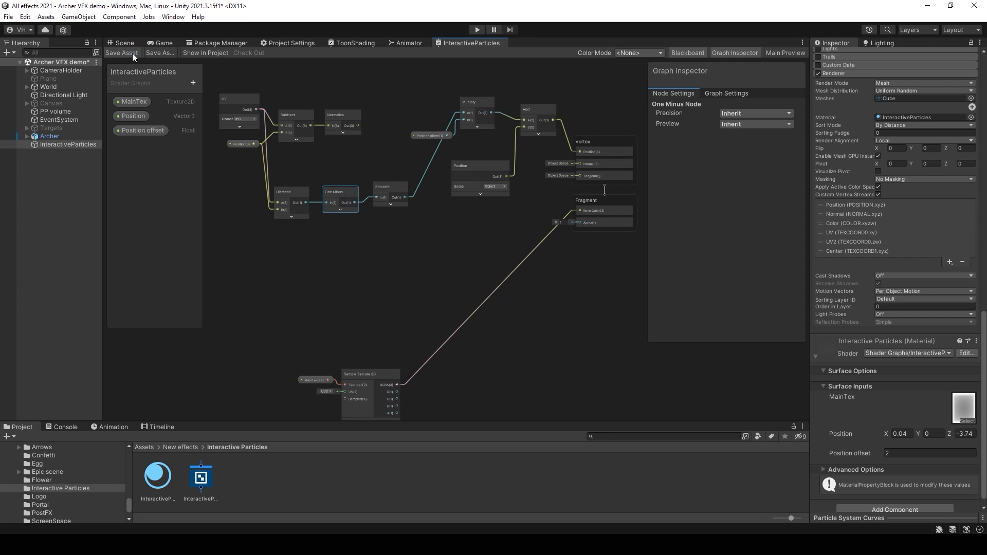
- Test the inverted distance in the scene by shifting the material's Position to X 0.36 and Z -1.37
{"action": "left_click", "coordinate": [123, 43]}
{"action": "left_click_drag", "start_coordinate": [886, 433], "coordinate": [959, 429]}
{"action": "right_click_drag", "start_coordinate": [637, 226], "coordinate": [480, 276]}
{"action": "middle_click_drag", "start_coordinate": [480, 275], "coordinate": [545, 260]}
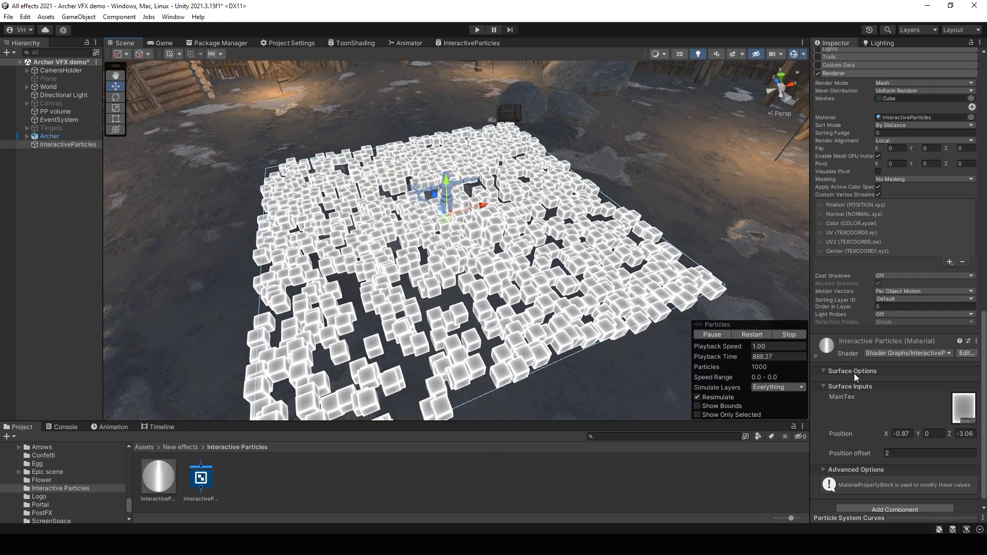
{"action": "left_click_drag", "start_coordinate": [887, 433], "coordinate": [981, 424]}
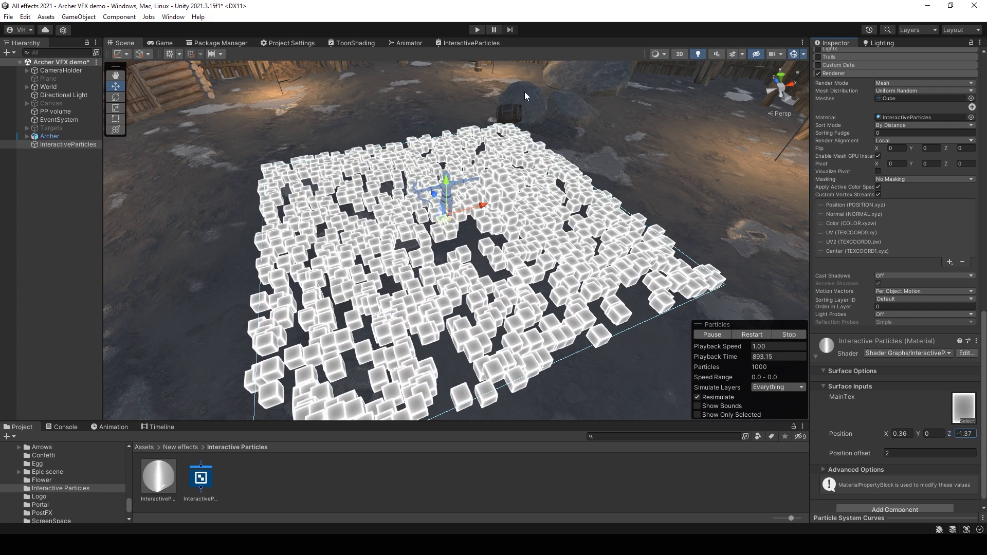
- Shift the UV, Position, Subtract, Normalize, Distance, One Minus and Saturate nodes away from the final Multiply node in the shader graph to free up space
{"action": "left_click", "coordinate": [471, 42]}
{"action": "scroll", "coordinate": [500, 174], "scroll_direction": "down", "scroll_amount": 1}
{"action": "middle_click_drag", "start_coordinate": [359, 157], "coordinate": [440, 217]}
{"action": "scroll", "coordinate": [405, 190], "scroll_direction": "up", "scroll_amount": 1}
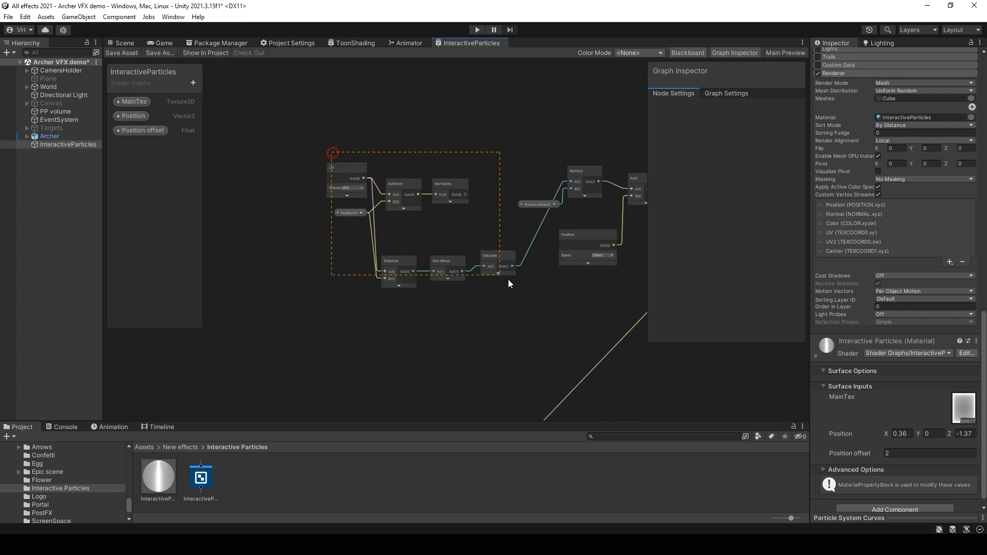
{"action": "left_click_drag", "start_coordinate": [507, 279], "coordinate": [509, 280]}
{"action": "left_click_drag", "start_coordinate": [504, 260], "coordinate": [412, 217]}
- Multiply the Normalize output by the Saturate output with a new Multiply node, collapse its preview, and feed it into the Position offset Multiply
{"action": "left_click", "coordinate": [401, 186]}
{"action": "left_click_drag", "start_coordinate": [372, 152], "coordinate": [455, 158]}
{"action": "type", "text": "mul"}
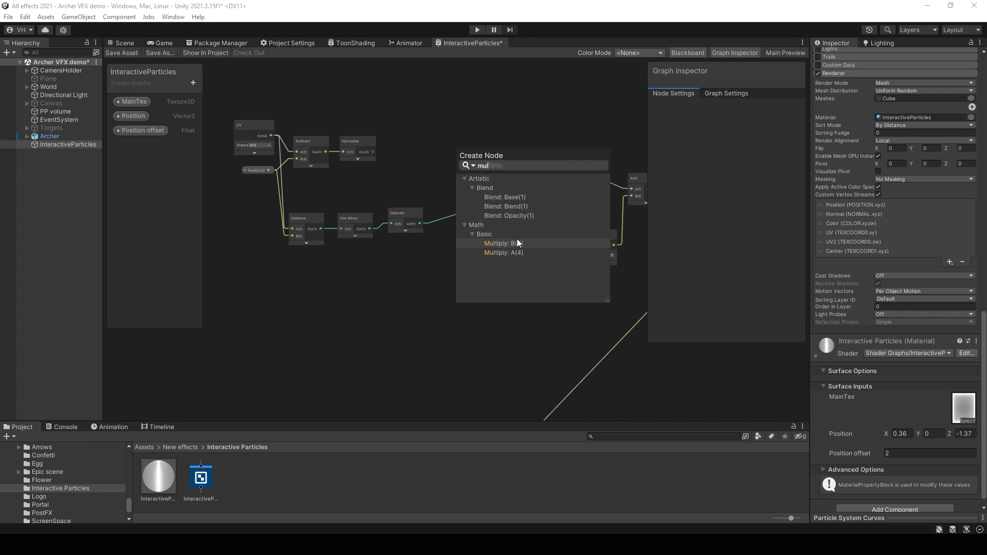
{"action": "left_click", "coordinate": [516, 243]}
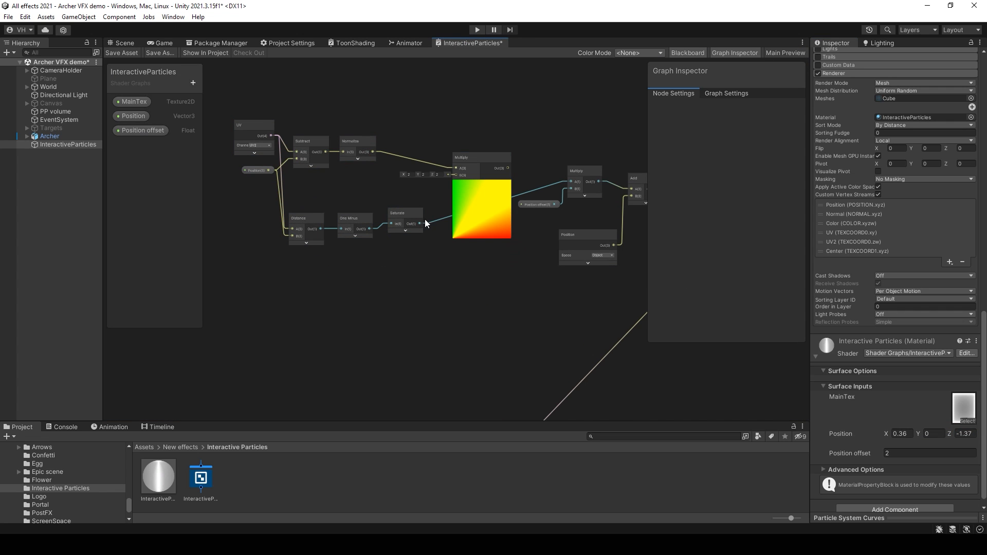
{"action": "left_click", "coordinate": [482, 184]}
- Test the distance falloff in the scene by shifting the material's Position to X 0.12 and Z -0.87
{"action": "left_click", "coordinate": [131, 44]}
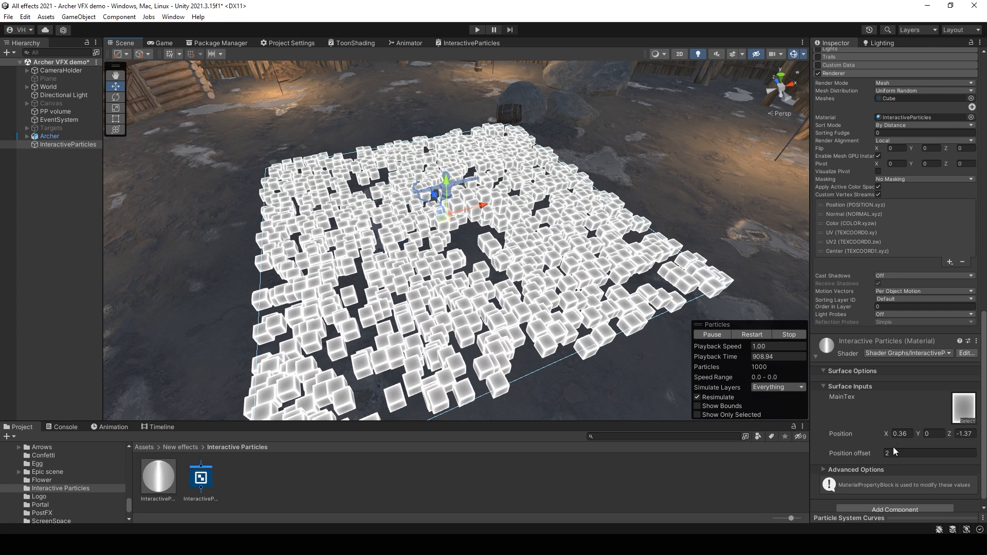
{"action": "left_click_drag", "start_coordinate": [886, 433], "coordinate": [890, 454]}
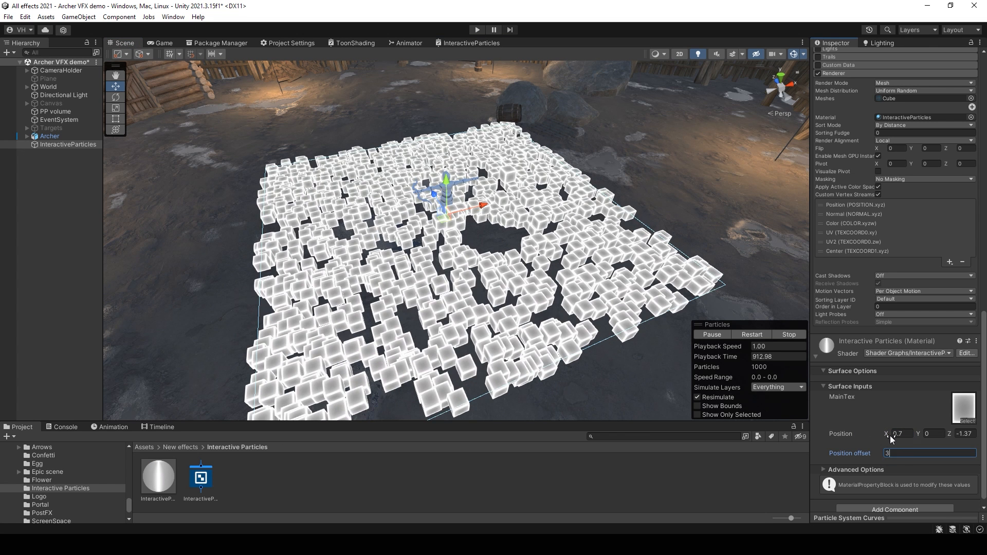
- Branch an Add node off the output of the Multiply node that combines direction and distance falloff
{"action": "left_click", "coordinate": [463, 43]}
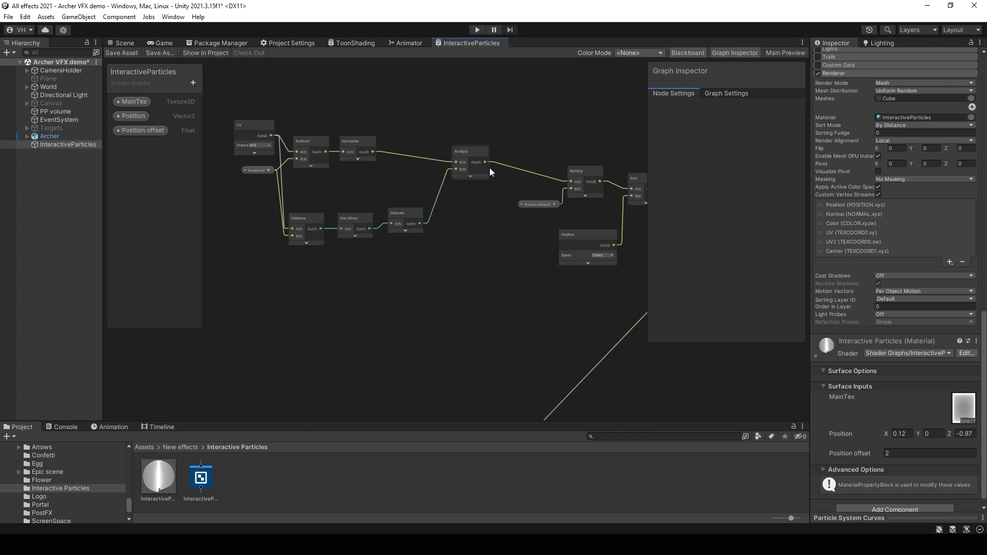
{"action": "left_click_drag", "start_coordinate": [485, 161], "coordinate": [540, 344]}
{"action": "type", "text": "add"}
{"action": "double_click", "coordinate": [581, 390]}
- Wire the Sample Texture 2D RGBA output into the Add node, collapse its preview, connect the result to Base Color and save the asset
{"action": "scroll", "coordinate": [522, 366], "scroll_direction": "down", "scroll_amount": 2}
{"action": "middle_click_drag", "start_coordinate": [490, 369], "coordinate": [445, 276]}
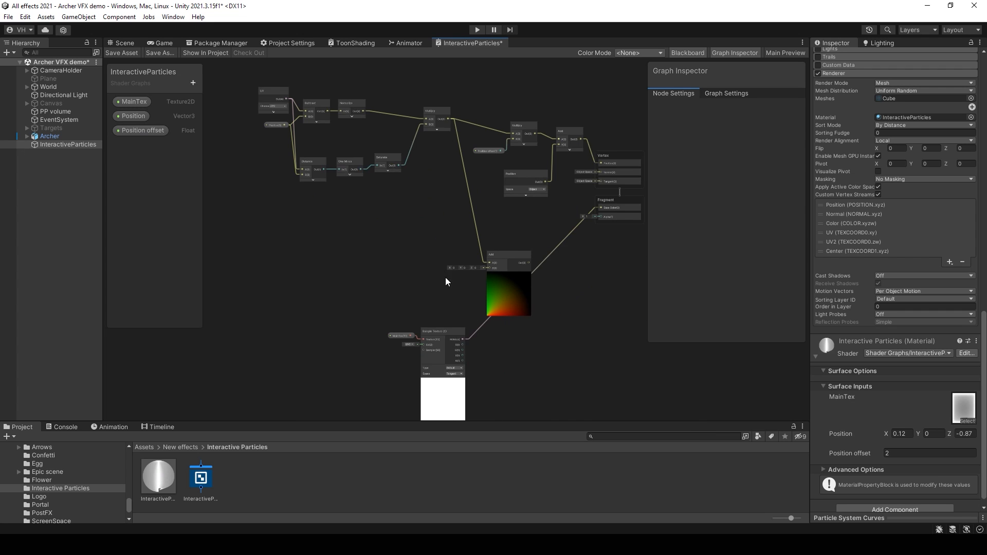
{"action": "scroll", "coordinate": [459, 308], "scroll_direction": "up", "scroll_amount": 1}
{"action": "left_click_drag", "start_coordinate": [497, 267], "coordinate": [494, 263]}
{"action": "middle_click_drag", "start_coordinate": [544, 279], "coordinate": [494, 310]}
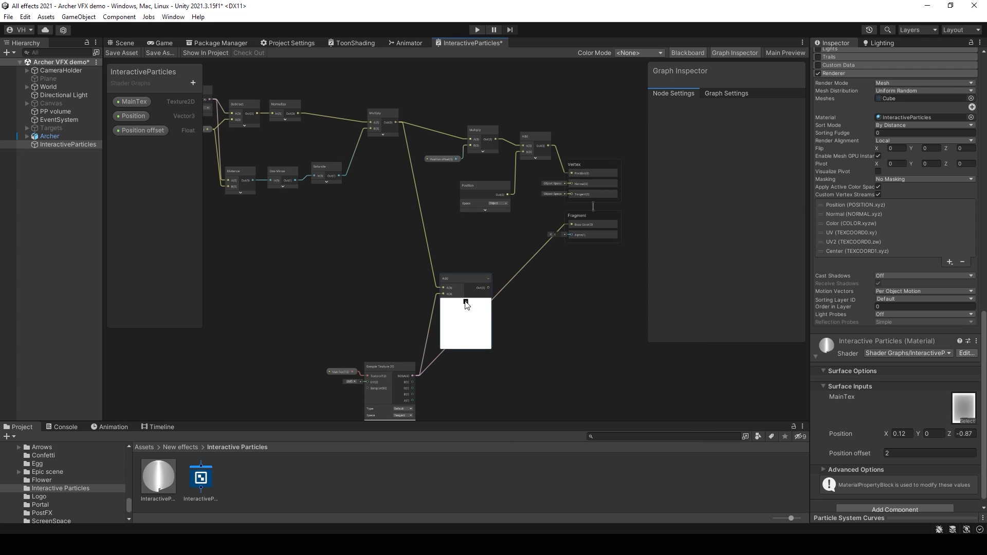
{"action": "left_click", "coordinate": [465, 302]}
{"action": "left_click_drag", "start_coordinate": [464, 292], "coordinate": [486, 295]}
{"action": "left_click_drag", "start_coordinate": [486, 289], "coordinate": [511, 279]}
{"action": "left_click_drag", "start_coordinate": [574, 226], "coordinate": [573, 234]}
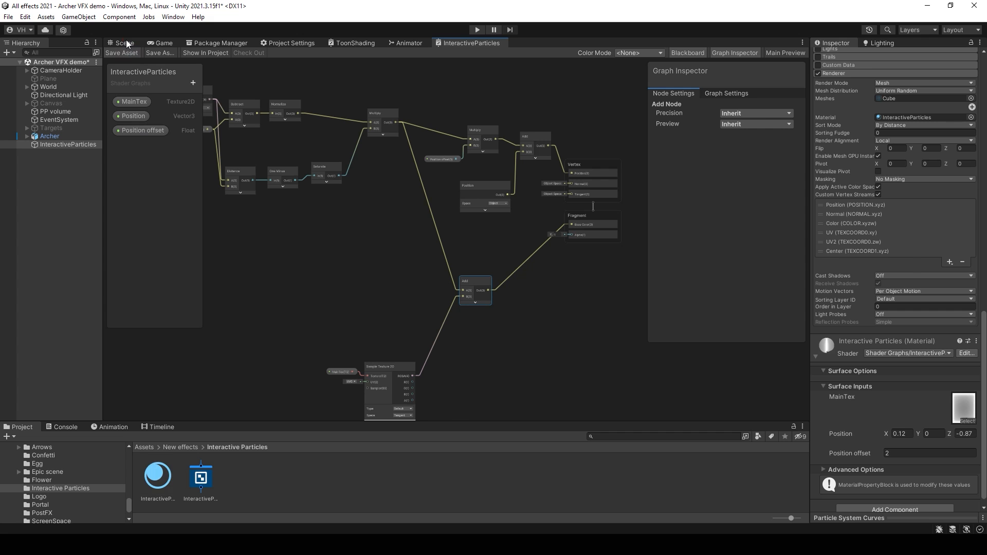
- Test the added color in the scene by shifting the material's Position to X -0.36 and Z -1.55
{"action": "left_click", "coordinate": [124, 43]}
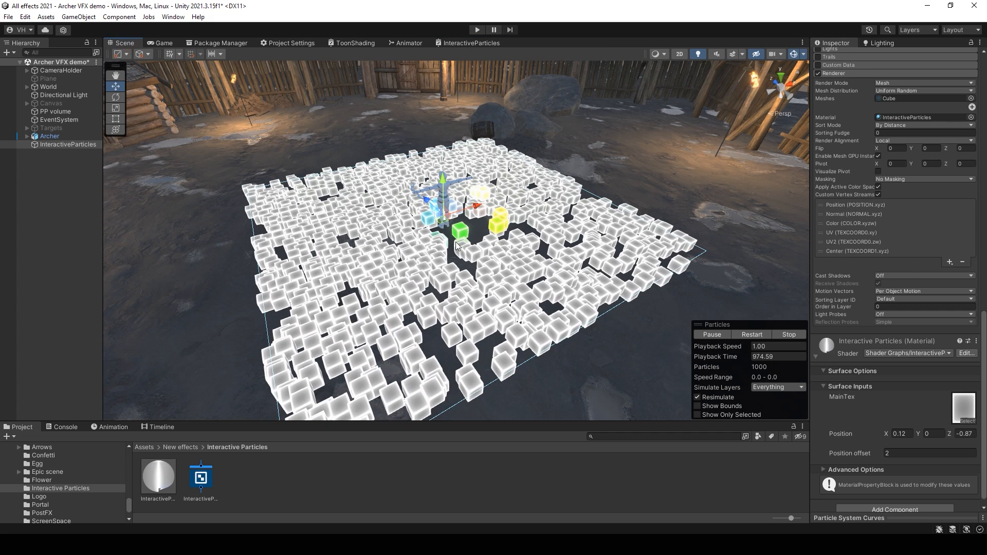
{"action": "left_click_drag", "start_coordinate": [510, 231], "coordinate": [801, 360], "text": "alt"}
{"action": "left_click_drag", "start_coordinate": [894, 433], "coordinate": [930, 414]}
- Insert a Length node between the falloff Multiply and the color Add node, collapse its preview and save the asset
{"action": "left_click", "coordinate": [467, 44]}
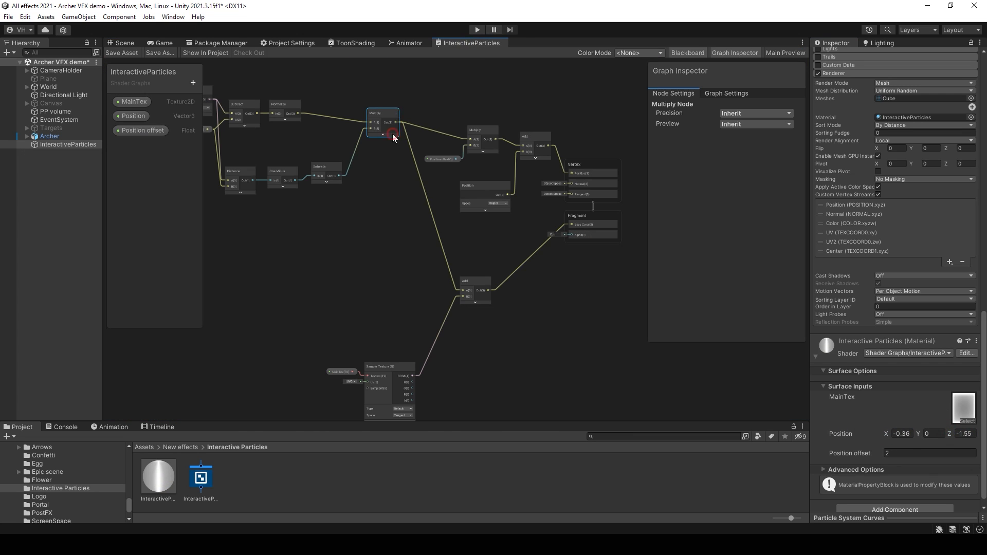
{"action": "left_click", "coordinate": [393, 134]}
{"action": "left_click", "coordinate": [390, 132]}
{"action": "left_click_drag", "start_coordinate": [396, 122], "coordinate": [412, 218]}
{"action": "type", "text": "len"}
{"action": "key", "text": "Return"}
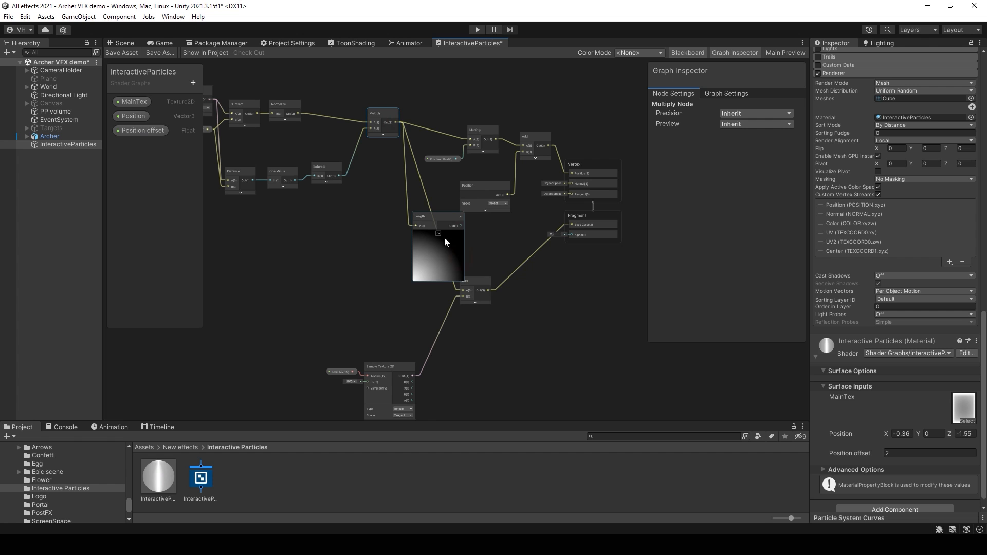
{"action": "left_click", "coordinate": [440, 234]}
{"action": "left_click", "coordinate": [121, 52]}
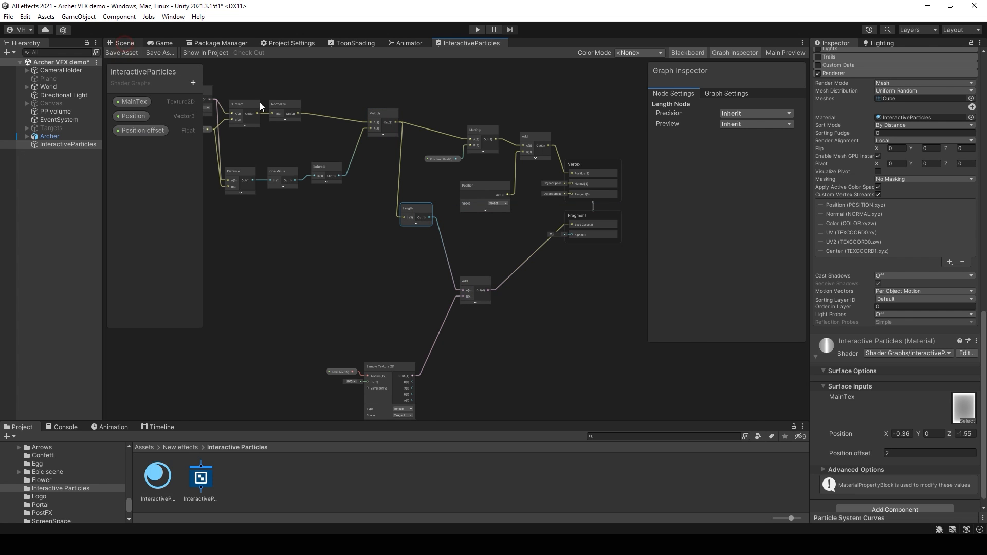
- Test the Length-based glow in the scene by shifting the material's Position X to 0.84
{"action": "left_click", "coordinate": [121, 42]}
{"action": "mouse_move", "coordinate": [890, 433]}
{"action": "left_mouse_down"}
{"action": "mouse_move", "coordinate": [854, 428]}
{"action": "mouse_move", "coordinate": [890, 426]}
{"action": "left_mouse_up"}
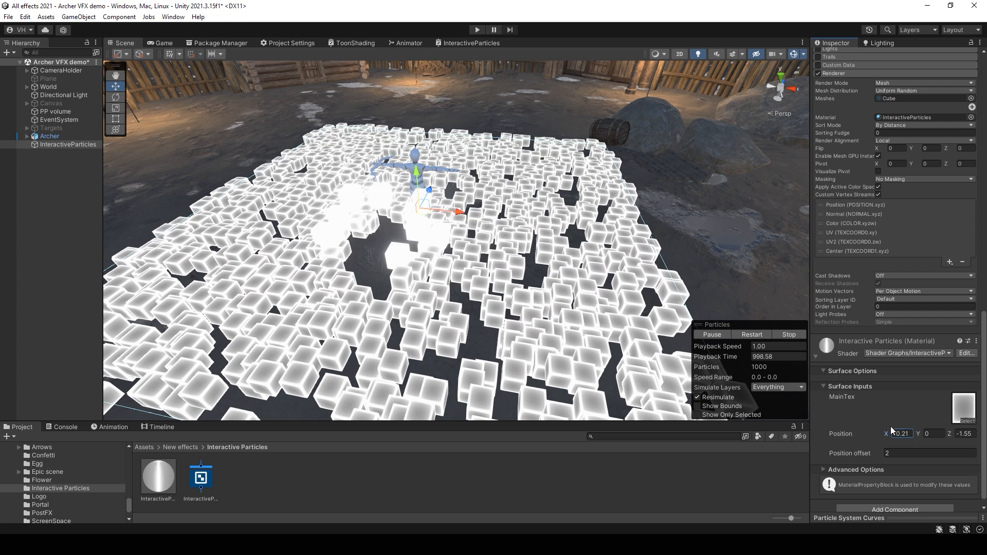
- Create a Multiply node from the color Add node's output and collapse its preview
{"action": "left_click", "coordinate": [477, 46]}
{"action": "type", "text": "mul"}
{"action": "left_click_drag", "start_coordinate": [532, 291], "coordinate": [560, 293]}
{"action": "double_click", "coordinate": [588, 379]}
{"action": "left_click", "coordinate": [556, 315]}
- Create a Float property named Emission with default 0.5, wire it through the new Multiply node into Base Color, and save the asset
{"action": "left_click", "coordinate": [193, 82]}
{"action": "left_click", "coordinate": [219, 101]}
{"action": "type", "text": "Emission"}
{"action": "key", "text": "Return"}
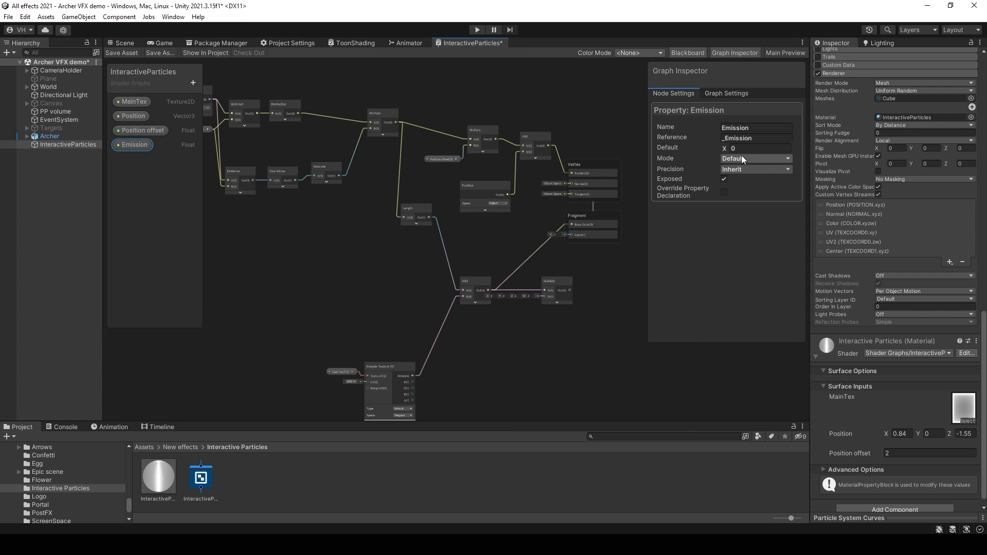
{"action": "type", "text": "0.5"}
{"action": "key", "text": "Return"}
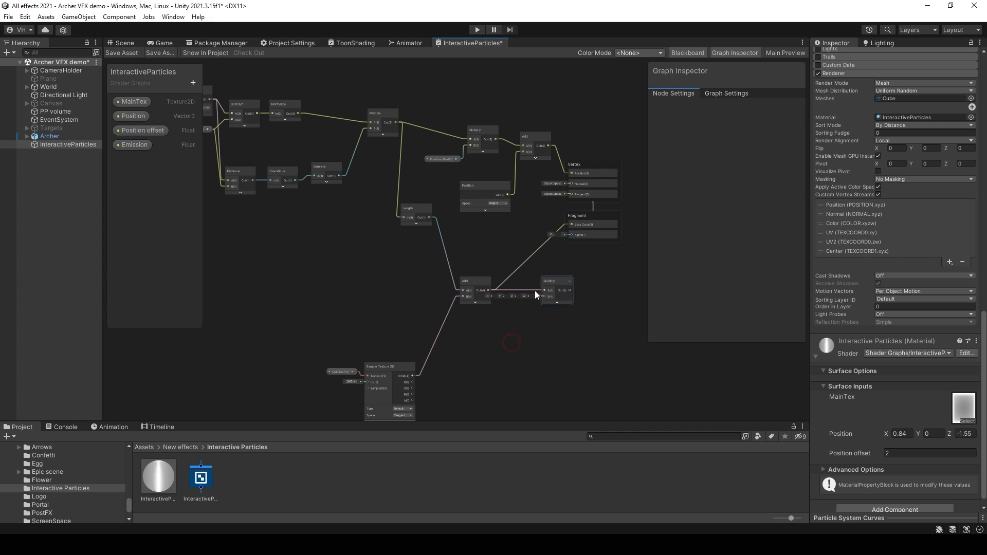
{"action": "left_click_drag", "start_coordinate": [563, 248], "coordinate": [571, 225]}
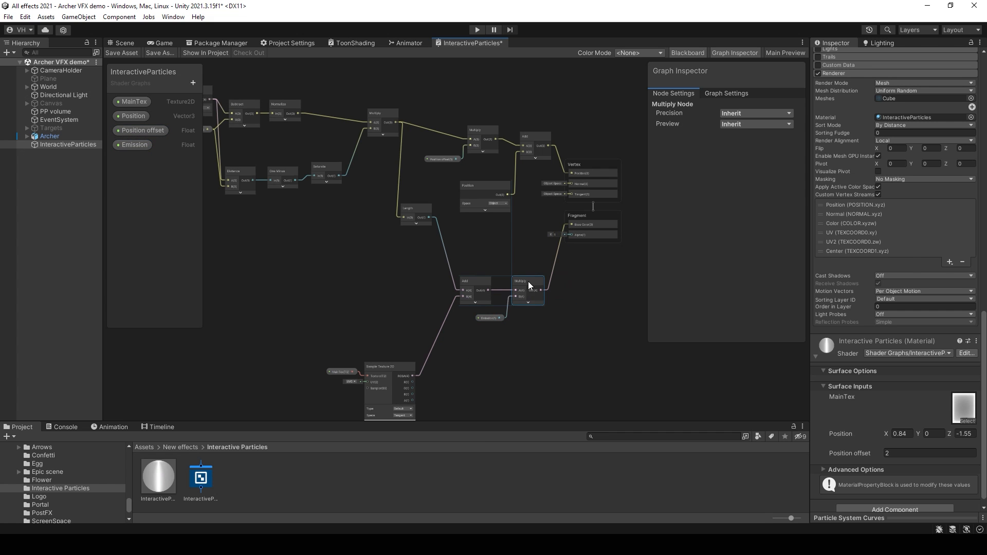
{"action": "left_click", "coordinate": [122, 53]}
- Test the emission in the scene by shifting the material's Position X to 0.39
{"action": "left_click", "coordinate": [124, 43]}
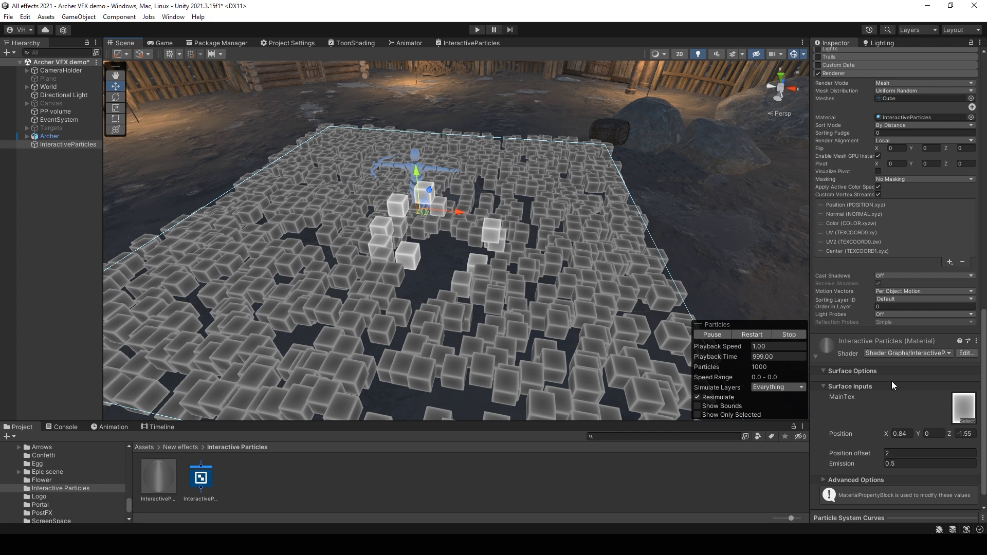
{"action": "left_click_drag", "start_coordinate": [886, 433], "coordinate": [866, 416]}
- Add a Vertex Color node to the shader graph and place it under the Sample Texture 2D node
{"action": "left_click", "coordinate": [471, 44]}
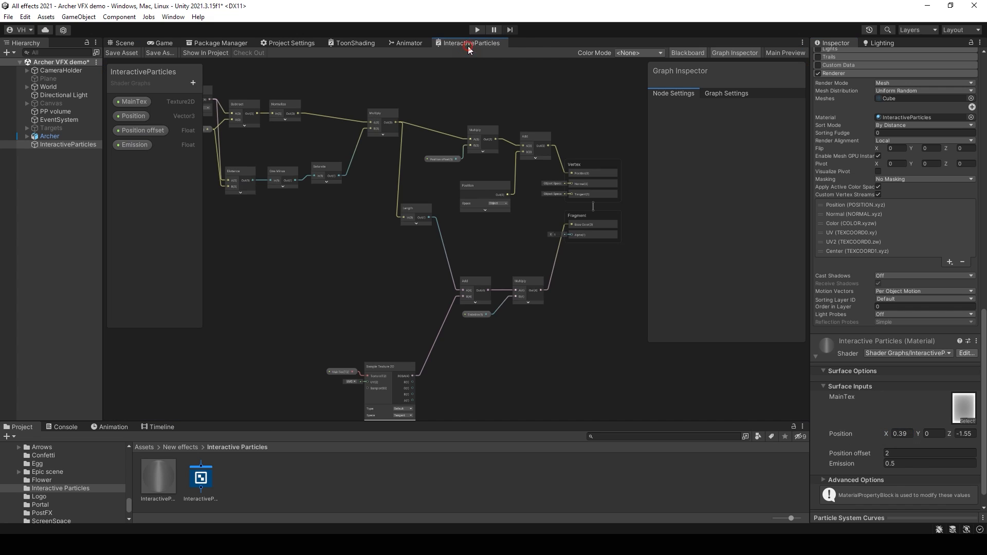
{"action": "scroll", "coordinate": [410, 303], "scroll_direction": "up", "scroll_amount": 3}
{"action": "key", "text": "space"}
{"action": "type", "text": "ve"}
{"action": "double_click", "coordinate": [485, 274]}
{"action": "left_click_drag", "start_coordinate": [464, 333], "coordinate": [367, 355]}
- Split the Vertex Color output and feed its alpha into a new Multiply node with a collapsed preview
{"action": "left_click_drag", "start_coordinate": [389, 350], "coordinate": [452, 352]}
{"action": "type", "text": "split"}
{"action": "key", "text": "Return"}
{"action": "scroll", "coordinate": [440, 402], "scroll_direction": "down", "scroll_amount": 1}
{"action": "key", "text": "space"}
{"action": "type", "text": "mul"}
{"action": "key", "text": "Return"}
{"action": "left_click", "coordinate": [474, 395]}
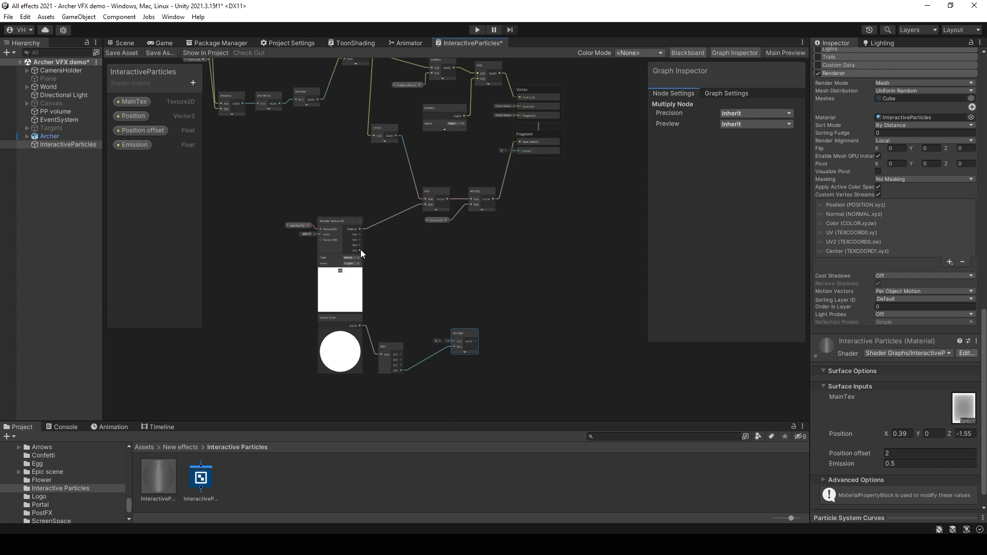
- Connect the texture-and-vertex alpha product to Alpha, duplicate the Multiply to combine texture RGBA with Vertex Color into Add, and save the asset
{"action": "key", "text": "ctrl+d"}
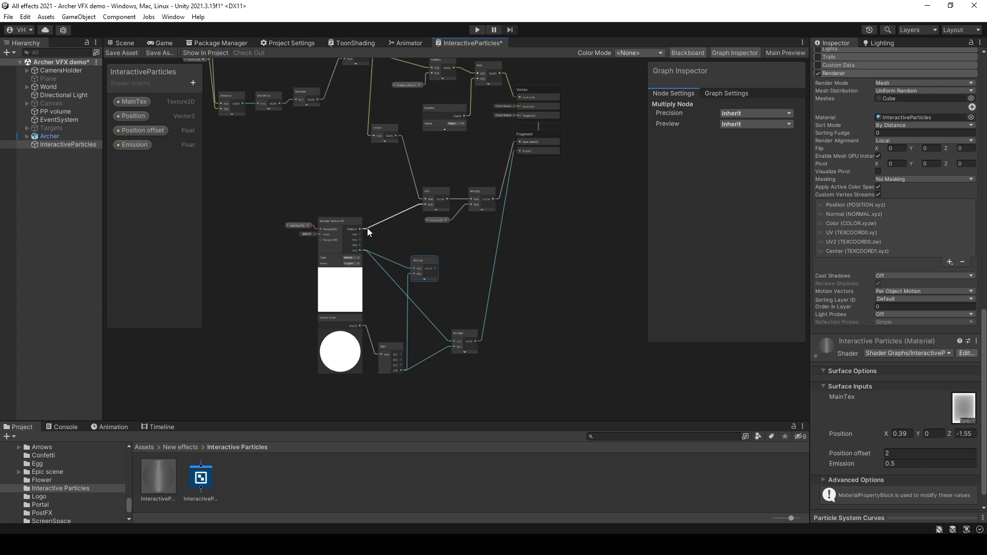
{"action": "left_click_drag", "start_coordinate": [420, 262], "coordinate": [403, 224]}
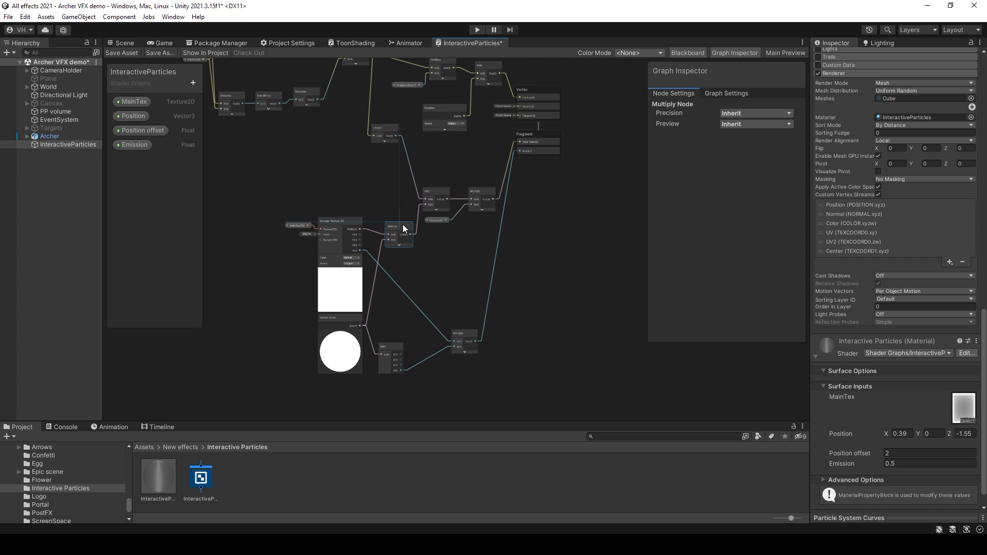
{"action": "left_click", "coordinate": [125, 53]}
- Disconnect the alpha Multiply node from the fragment's Alpha input and save the asset
{"action": "left_click", "coordinate": [122, 42]}
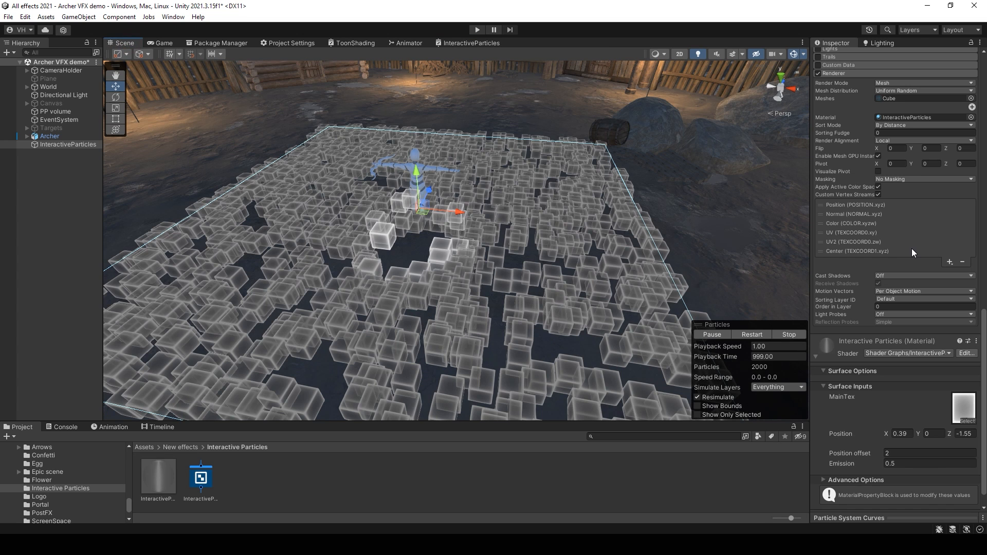
{"action": "scroll", "coordinate": [915, 365], "scroll_direction": "up", "scroll_amount": 20}
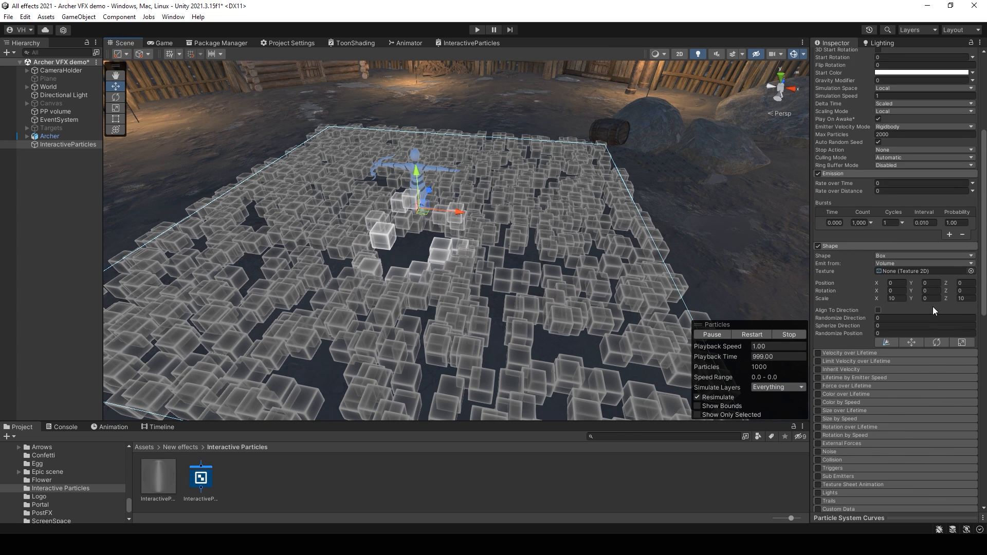
{"action": "scroll", "coordinate": [940, 300], "scroll_direction": "down", "scroll_amount": 20}
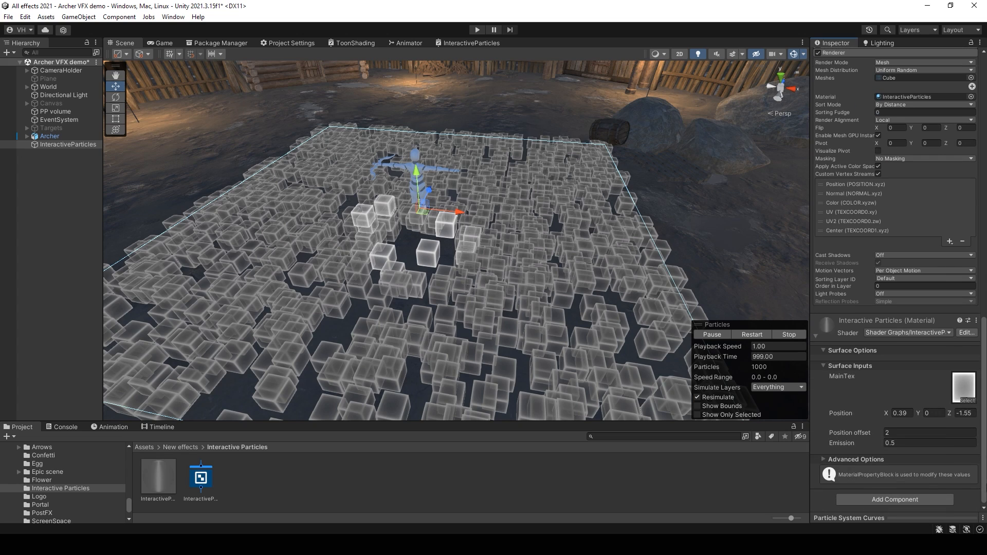
{"action": "left_click", "coordinate": [470, 43]}
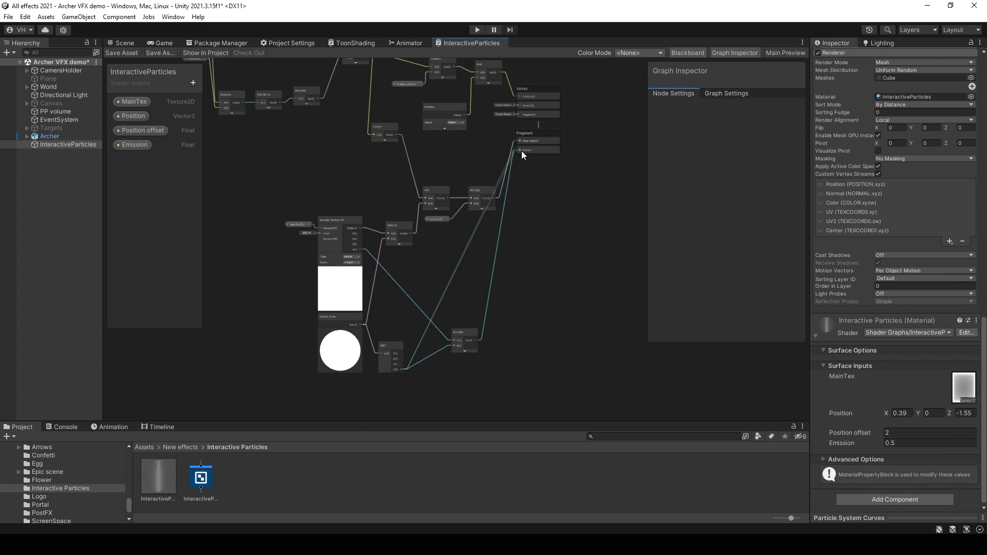
{"action": "left_click_drag", "start_coordinate": [520, 150], "coordinate": [431, 242]}
{"action": "left_click", "coordinate": [121, 52]}
- Darken the particle system's Start Color to a bluish grey and restart the particle playback
{"action": "left_click", "coordinate": [125, 43]}
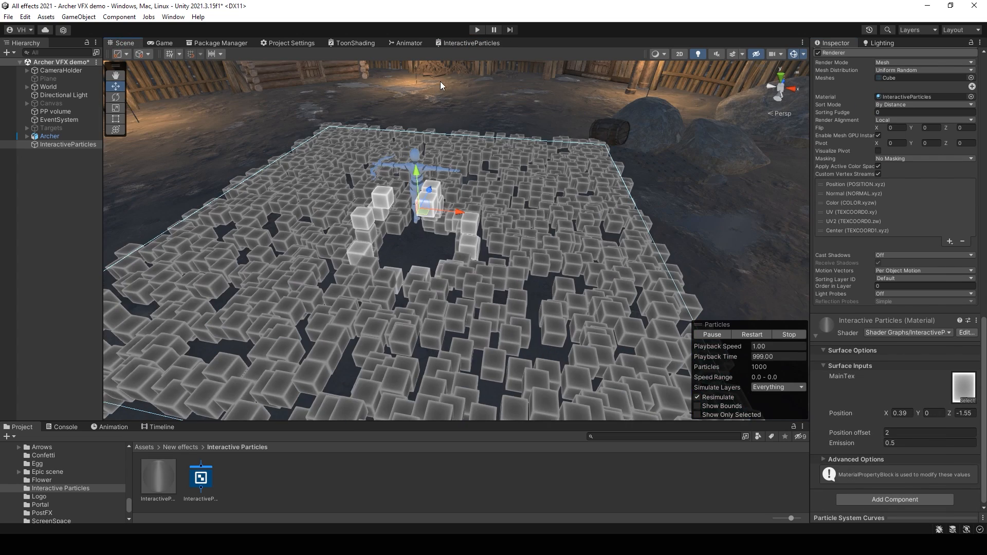
{"action": "scroll", "coordinate": [983, 274], "scroll_direction": "up", "scroll_amount": 15}
{"action": "left_click", "coordinate": [920, 256]}
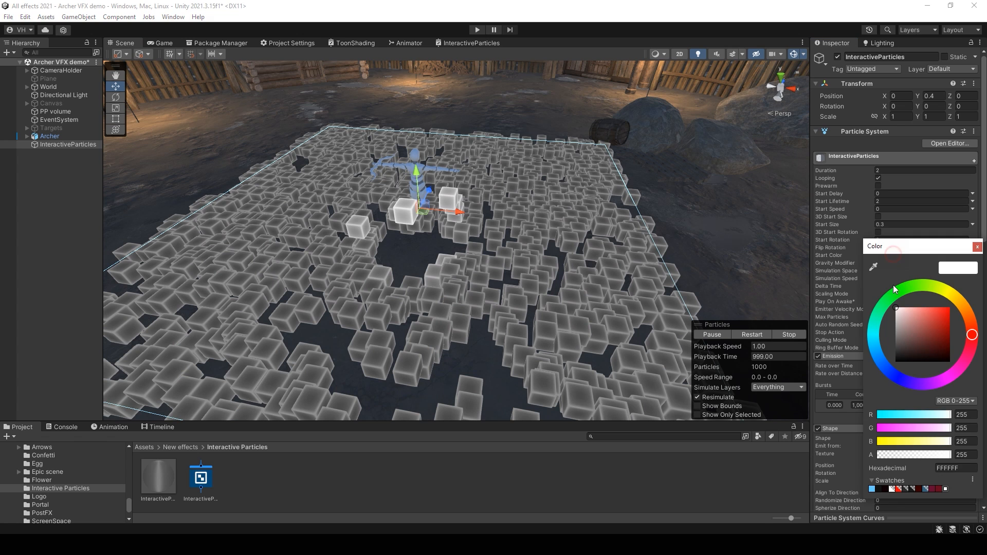
{"action": "left_click", "coordinate": [900, 317]}
{"action": "left_click_drag", "start_coordinate": [896, 334], "coordinate": [886, 333]}
{"action": "left_click", "coordinate": [976, 246]}
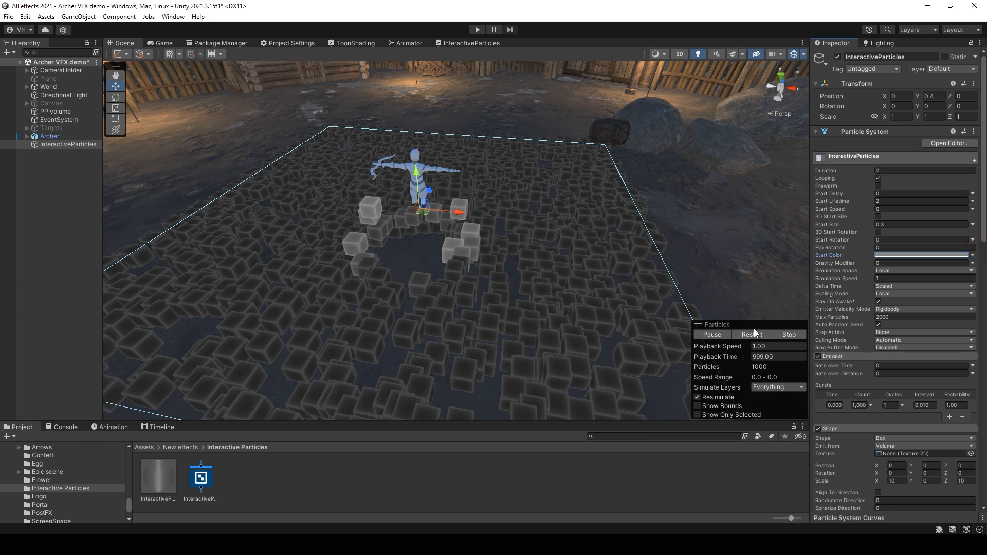
{"action": "left_click", "coordinate": [752, 334]}
- Set the material's Emission to 5
{"action": "scroll", "coordinate": [951, 400], "scroll_direction": "down", "scroll_amount": 5}
{"action": "scroll", "coordinate": [948, 449], "scroll_direction": "down", "scroll_amount": 10}
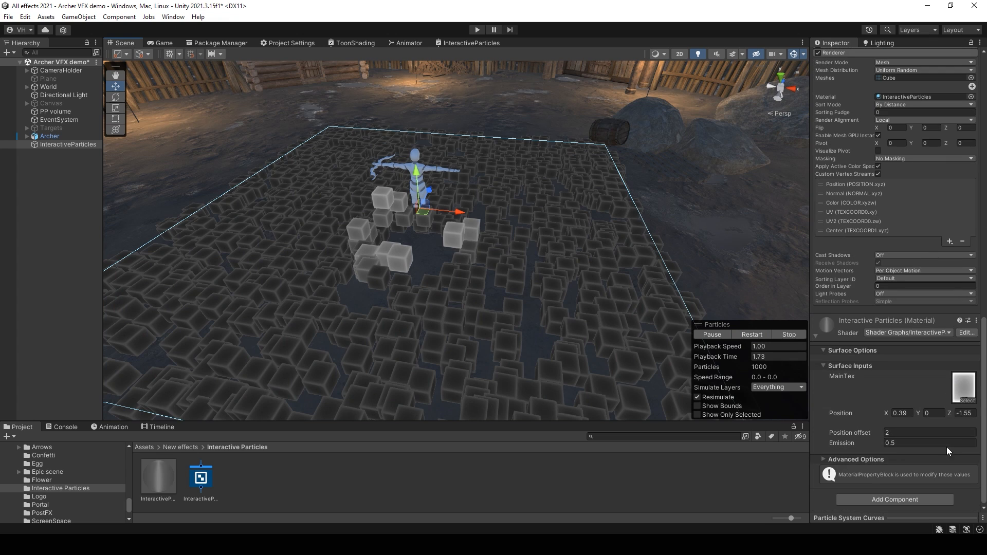
{"action": "left_click", "coordinate": [902, 443]}
{"action": "type", "text": "5"}
- Darken the particle system's Start Color further so that the cubes outside the interaction area are dimmer
{"action": "scroll", "coordinate": [923, 223], "scroll_direction": "up", "scroll_amount": 15}
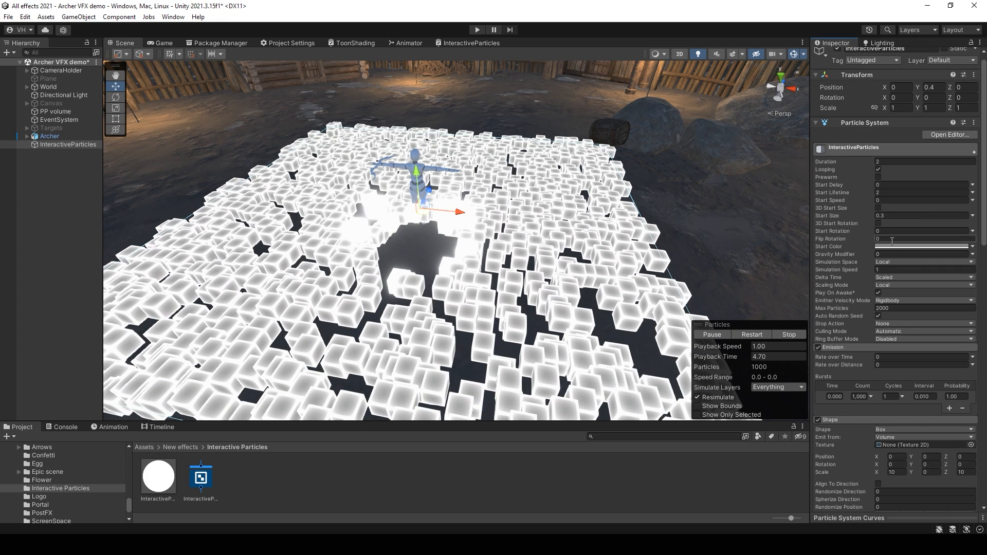
{"action": "left_click", "coordinate": [892, 246]}
{"action": "left_click_drag", "start_coordinate": [895, 304], "coordinate": [889, 342]}
- Move the interaction point through the particles, reset the material's Position to 0, 0, 0 and set Emission to 2
{"action": "right_click_drag", "start_coordinate": [360, 216], "coordinate": [493, 240]}
{"action": "scroll", "coordinate": [879, 402], "scroll_direction": "down", "scroll_amount": 20}
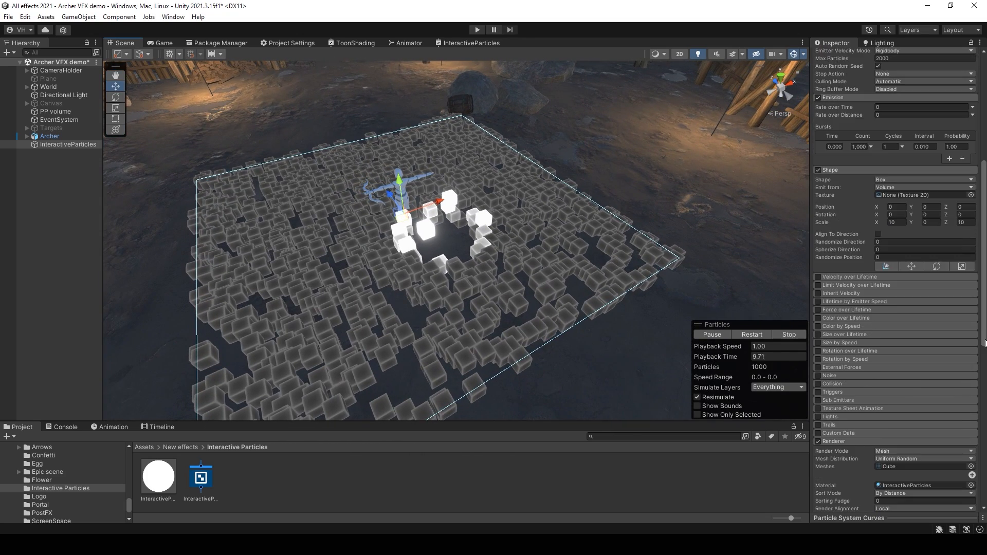
{"action": "left_click_drag", "start_coordinate": [888, 416], "coordinate": [869, 410]}
- Branch an Add node off the One Minus output in the shader graph and position it under the Saturate node
{"action": "left_click", "coordinate": [469, 44]}
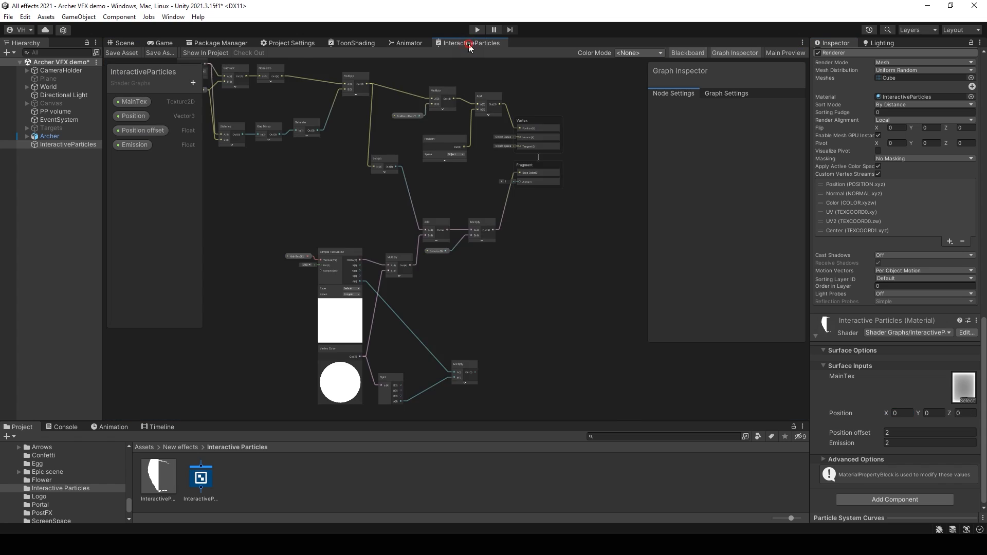
{"action": "scroll", "coordinate": [378, 209], "scroll_direction": "up", "scroll_amount": 5}
{"action": "key", "text": "space"}
{"action": "type", "text": "add"}
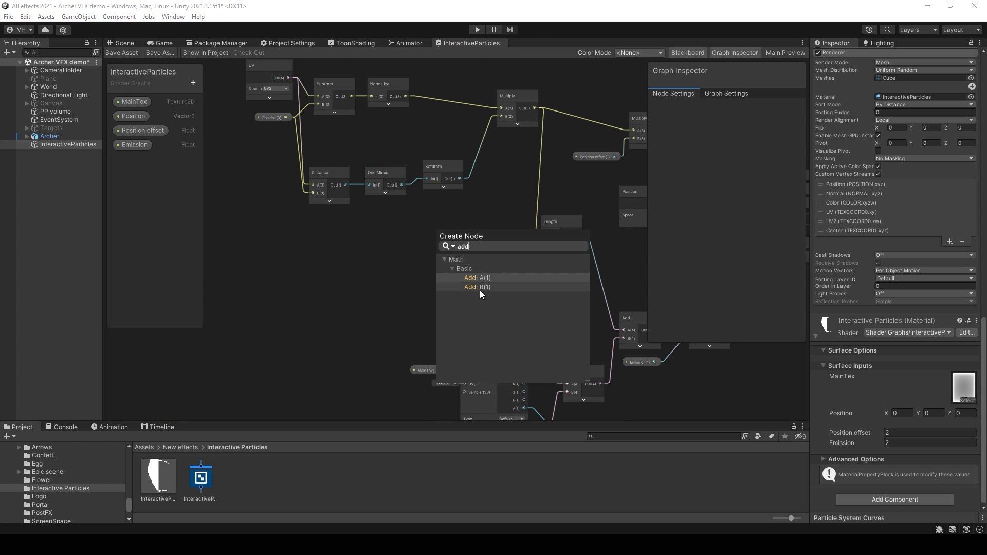
{"action": "double_click", "coordinate": [477, 279]}
{"action": "left_click_drag", "start_coordinate": [467, 259], "coordinate": [468, 241]}
- Add a Float property named Max distance to the shader graph with a default value of 1
{"action": "left_click", "coordinate": [192, 83]}
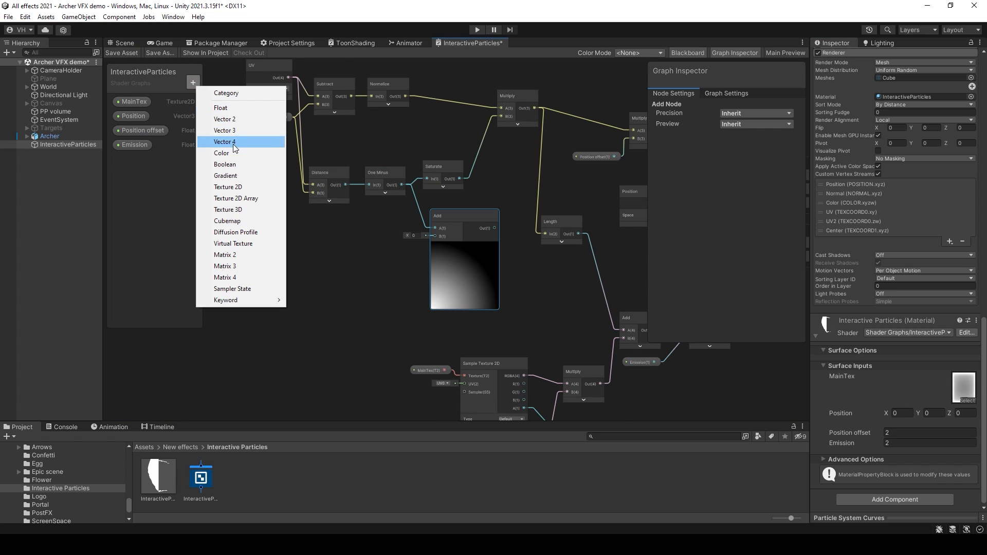
{"action": "left_click", "coordinate": [236, 114]}
{"action": "type", "text": "Distance"}
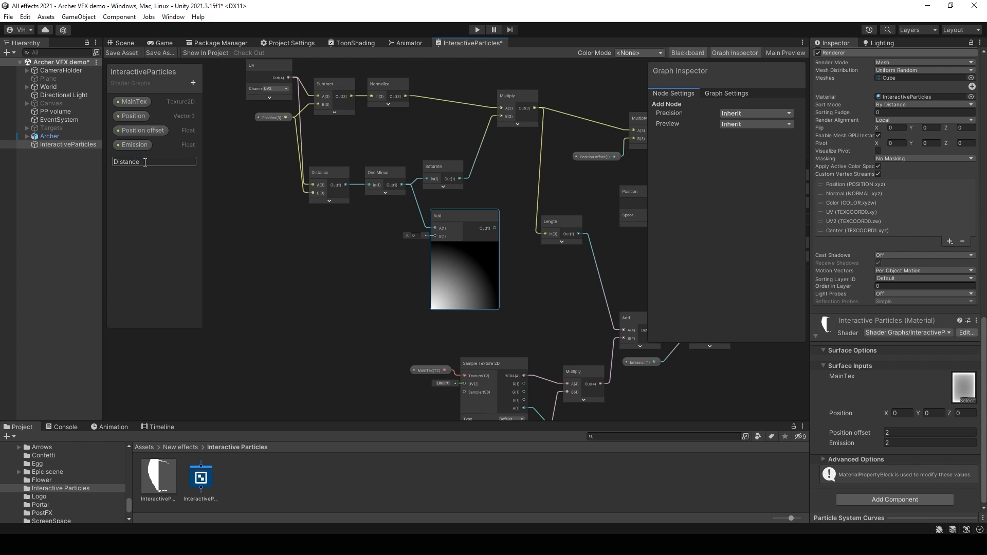
{"action": "key", "text": "BackSpace"}
{"action": "type", "text": "d"}
{"action": "key", "text": "Return"}
{"action": "left_click", "coordinate": [134, 162]}
{"action": "left_click", "coordinate": [734, 148]}
{"action": "type", "text": "1"}
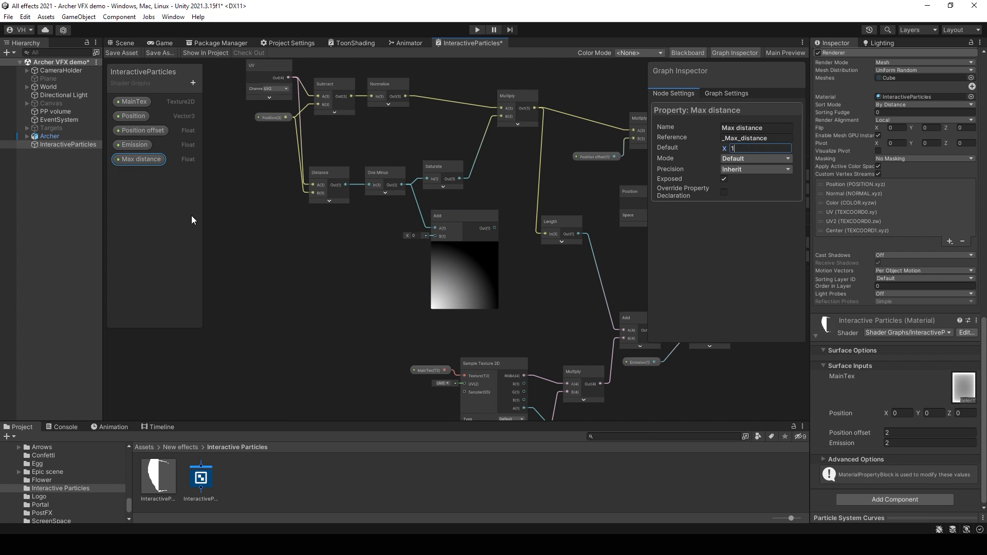
- Connect Max distance to the Add node's B input, feed the Add output into Saturate, and save the shader graph
{"action": "left_click_drag", "start_coordinate": [432, 236], "coordinate": [434, 236]}
{"action": "left_click_drag", "start_coordinate": [377, 249], "coordinate": [381, 234]}
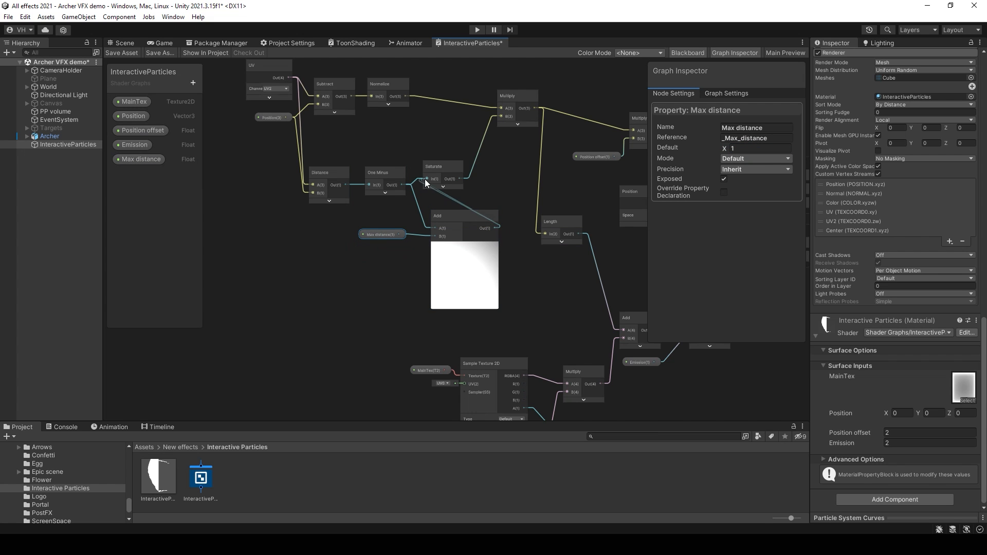
{"action": "left_click", "coordinate": [122, 53]}
- Try other Max distance values on the material in the scene, return it to 1 and shift Position X to -0.21
{"action": "left_click", "coordinate": [125, 42]}
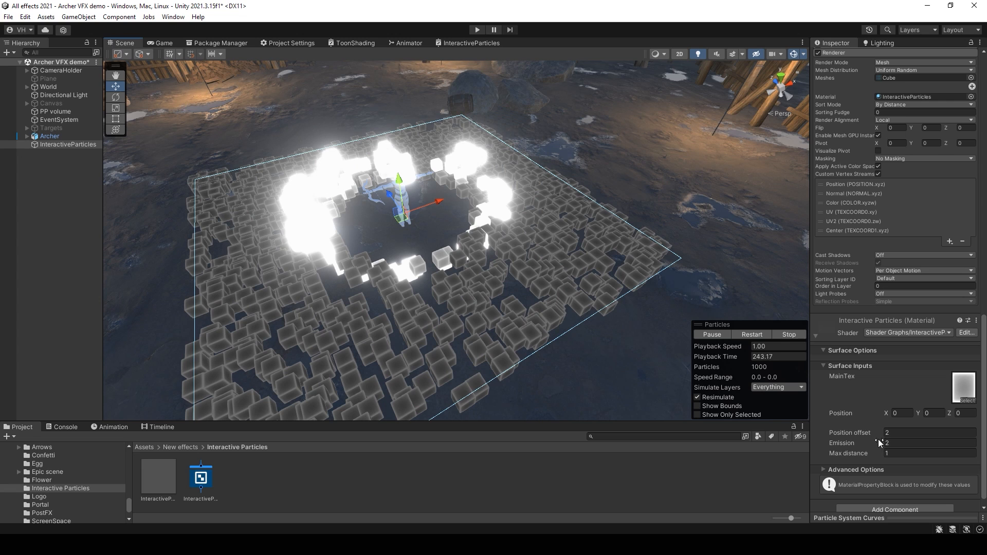
{"action": "left_click_drag", "start_coordinate": [876, 454], "coordinate": [899, 455]}
{"action": "left_click", "coordinate": [899, 454]}
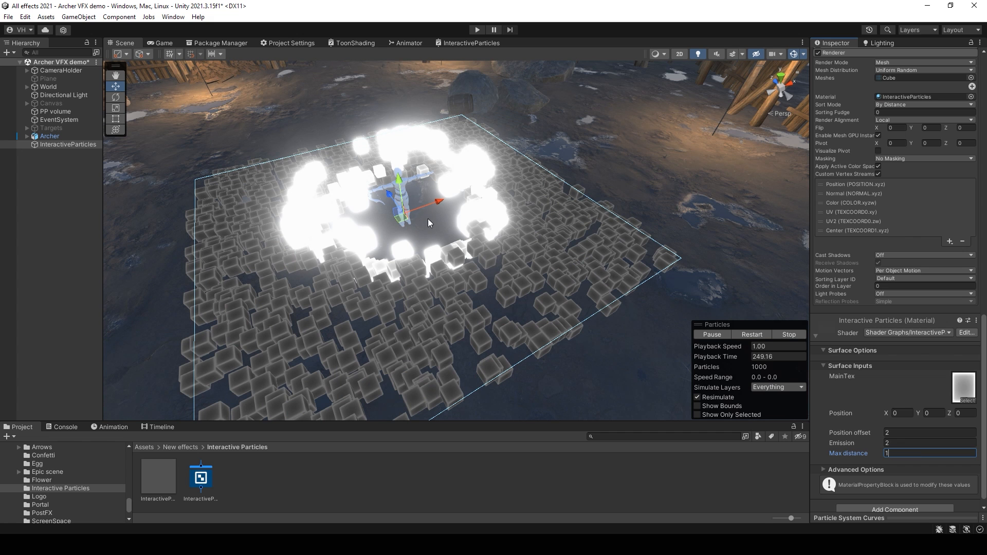
{"action": "mouse_move", "coordinate": [886, 412]}
{"action": "left_mouse_down"}
{"action": "mouse_move", "coordinate": [861, 410]}
{"action": "mouse_move", "coordinate": [880, 411]}
{"action": "left_mouse_up"}
- Collapse the Add node's preview in the shader graph and arrange it between the One Minus and Saturate nodes
{"action": "left_click", "coordinate": [472, 43]}
{"action": "left_click_drag", "start_coordinate": [265, 83], "coordinate": [268, 184]}
{"action": "left_click", "coordinate": [501, 272]}
{"action": "left_click_drag", "start_coordinate": [408, 289], "coordinate": [480, 251]}
{"action": "left_click_drag", "start_coordinate": [481, 251], "coordinate": [326, 207]}
- Insert a Remap node between the Add and Saturate nodes and collapse its preview
{"action": "scroll", "coordinate": [417, 223], "scroll_direction": "down", "scroll_amount": 1}
{"action": "middle_click_drag", "start_coordinate": [416, 223], "coordinate": [491, 269]}
{"action": "scroll", "coordinate": [491, 269], "scroll_direction": "up", "scroll_amount": 1}
{"action": "left_click_drag", "start_coordinate": [424, 257], "coordinate": [537, 253]}
{"action": "type", "text": "rem"}
{"action": "double_click", "coordinate": [532, 336]}
{"action": "left_click", "coordinate": [513, 298]}
{"action": "left_click_drag", "start_coordinate": [487, 268], "coordinate": [499, 260]}
- Add a Vector 2 node feeding the Remap node's In Min Max input and place it below the Add node
{"action": "key", "text": "space"}
{"action": "type", "text": "vect"}
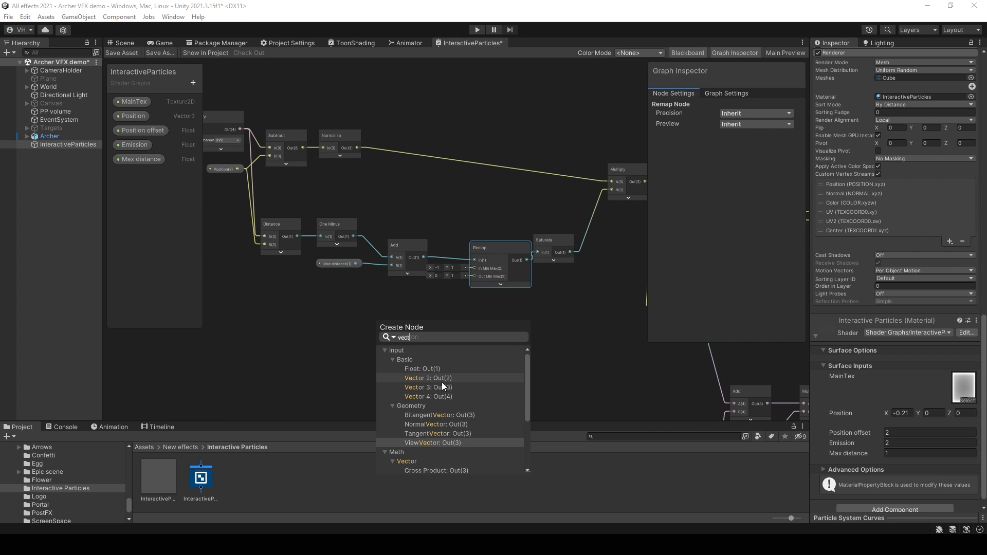
{"action": "double_click", "coordinate": [450, 379]}
{"action": "left_click_drag", "start_coordinate": [368, 329], "coordinate": [415, 294]}
{"action": "scroll", "coordinate": [385, 289], "scroll_direction": "up", "scroll_amount": 1}
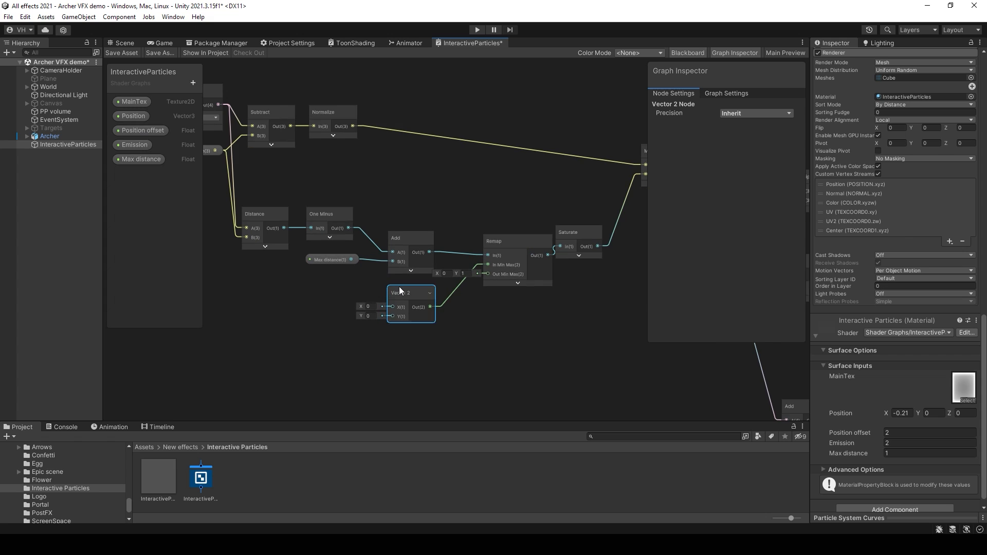
- Branch a second Add node off Max distance, collapse its preview and set its B input to 1
{"action": "left_click_drag", "start_coordinate": [354, 261], "coordinate": [313, 303]}
{"action": "type", "text": "dd"}
{"action": "key", "text": "BackSpace"}
{"action": "key", "text": "BackSpace"}
{"action": "type", "text": "add"}
{"action": "double_click", "coordinate": [373, 339]}
{"action": "left_click", "coordinate": [362, 329]}
{"action": "left_click", "coordinate": [302, 317]}
{"action": "type", "text": "1"}
- Connect the second Add node's output to the Vector 2 node's Y input and tidy the Max distance and Add nodes
{"action": "left_click_drag", "start_coordinate": [333, 310], "coordinate": [393, 317]}
{"action": "left_click_drag", "start_coordinate": [332, 264], "coordinate": [252, 280]}
{"action": "left_click_drag", "start_coordinate": [319, 309], "coordinate": [320, 310]}
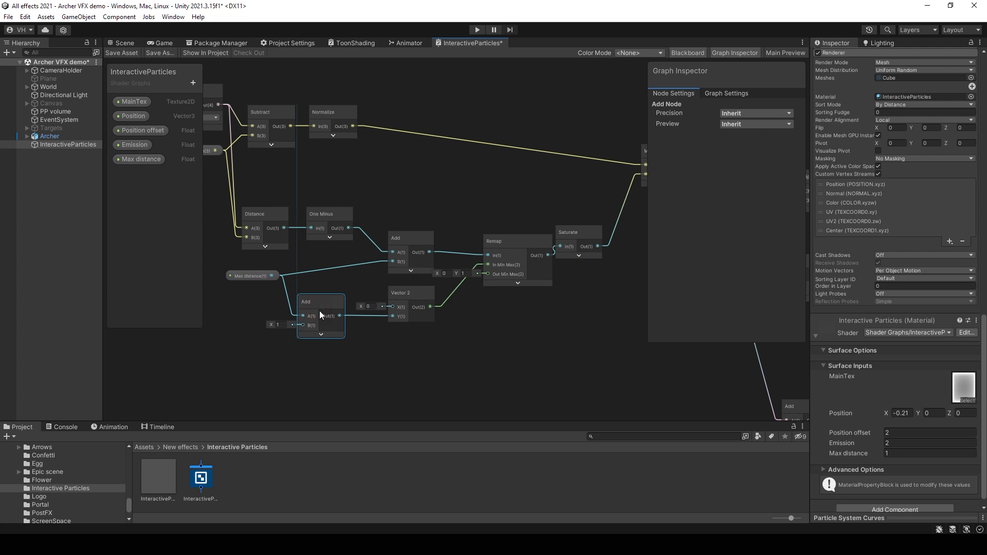
- Test the remapped falloff in the scene by setting the material's Max distance to 1.15 and Position to -0.32, 0, -0.48
{"action": "left_click", "coordinate": [122, 43]}
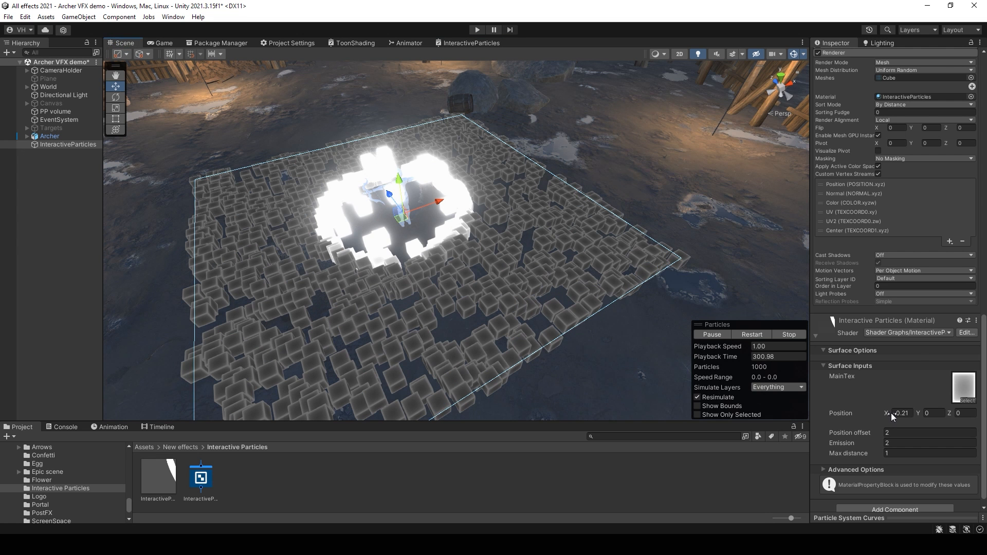
{"action": "mouse_move", "coordinate": [876, 457]}
{"action": "left_mouse_down"}
{"action": "mouse_move", "coordinate": [908, 449]}
{"action": "mouse_move", "coordinate": [880, 448]}
{"action": "left_mouse_up"}
{"action": "mouse_move", "coordinate": [890, 412]}
{"action": "left_mouse_down"}
{"action": "mouse_move", "coordinate": [828, 411]}
{"action": "mouse_move", "coordinate": [888, 413]}
{"action": "left_mouse_up"}
{"action": "left_click", "coordinate": [928, 413]}
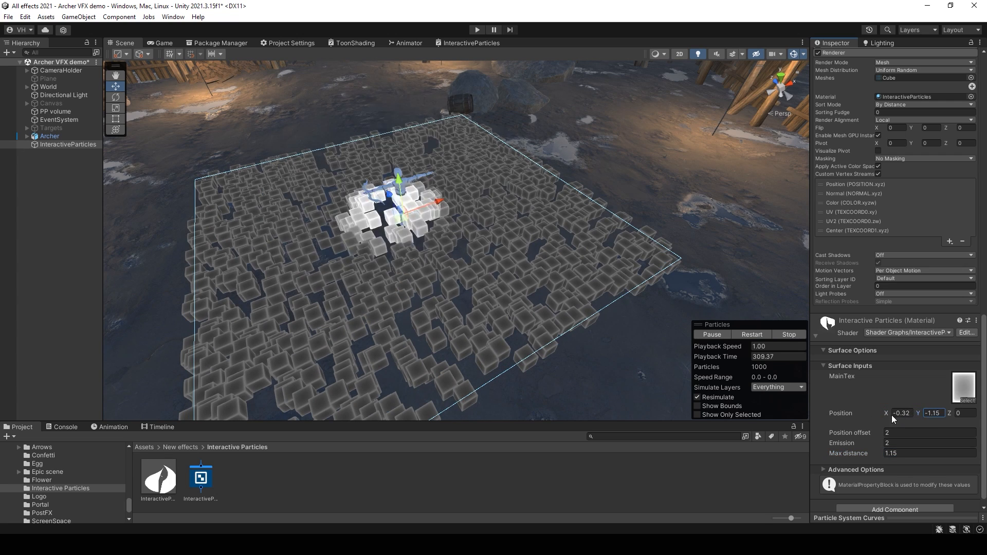
{"action": "type", "text": "0"}
{"action": "mouse_move", "coordinate": [404, 184]}
{"action": "left_mouse_down"}
{"action": "mouse_move", "coordinate": [414, 190]}
{"action": "mouse_move", "coordinate": [409, 181]}
{"action": "left_mouse_up"}
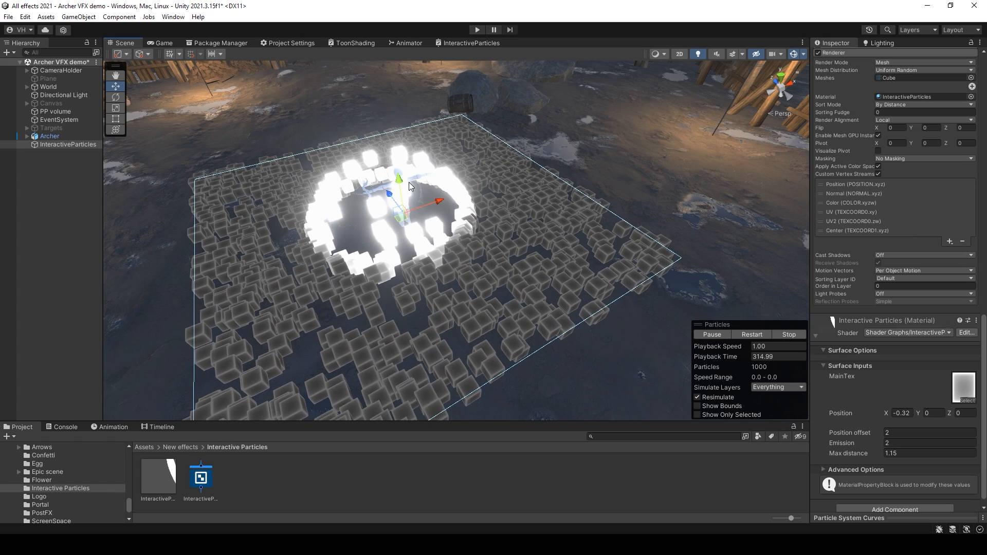
{"action": "mouse_move", "coordinate": [949, 413]}
{"action": "left_mouse_down"}
{"action": "mouse_move", "coordinate": [981, 398]}
{"action": "mouse_move", "coordinate": [940, 397]}
{"action": "left_mouse_up"}
- Set the shader graph's Render Face to Front, save the asset and check the cubes in the scene
{"action": "left_click", "coordinate": [467, 42]}
{"action": "scroll", "coordinate": [569, 247], "scroll_direction": "down", "scroll_amount": 5}
{"action": "middle_click_drag", "start_coordinate": [592, 306], "coordinate": [335, 142]}
{"action": "scroll", "coordinate": [335, 142], "scroll_direction": "up", "scroll_amount": 1}
{"action": "left_click_drag", "start_coordinate": [480, 315], "coordinate": [519, 125]}
{"action": "left_click", "coordinate": [735, 93]}
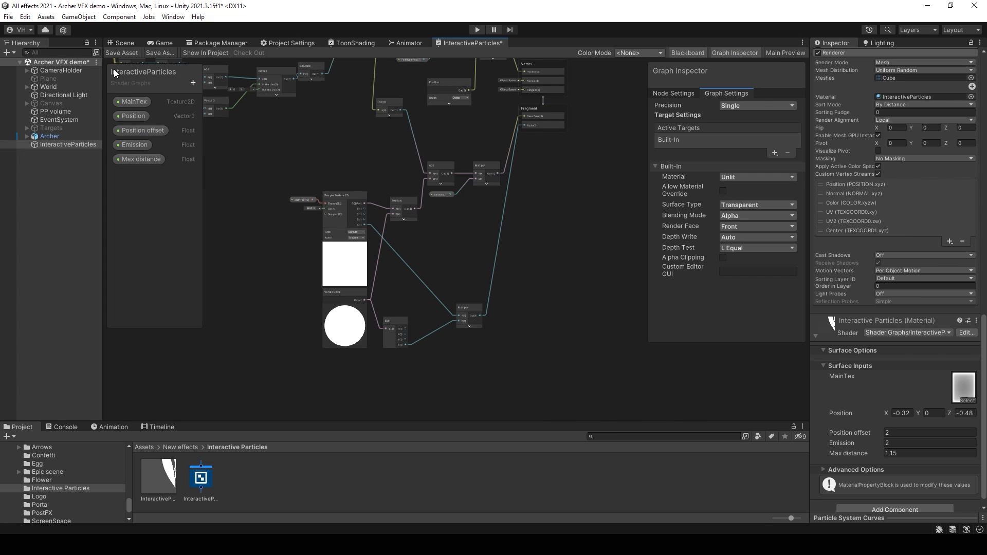
{"action": "left_click", "coordinate": [121, 53]}
{"action": "left_click", "coordinate": [738, 217]}
{"action": "left_click", "coordinate": [732, 226]}
{"action": "left_click", "coordinate": [124, 43]}
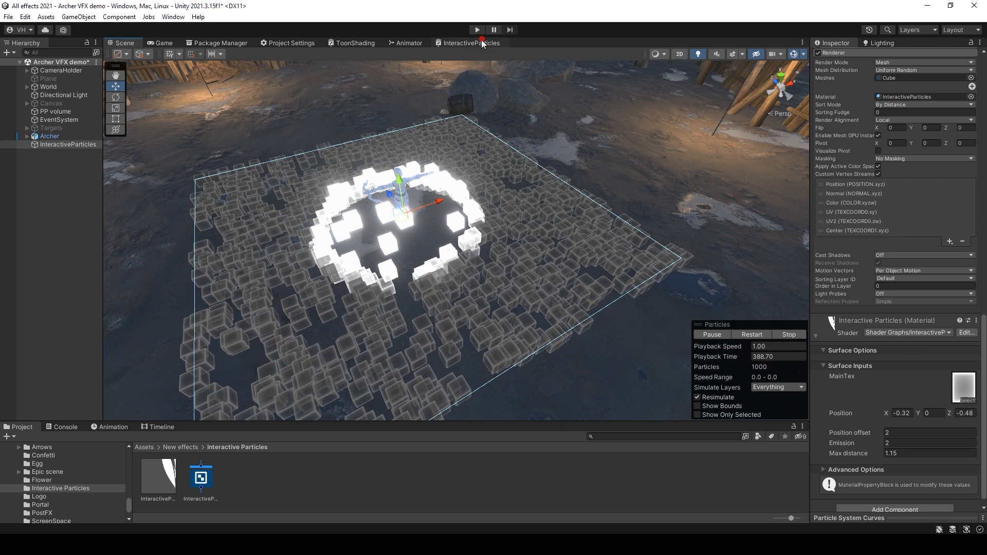
- Set the shader graph's Render Face to Both, save the asset and return to the scene
{"action": "left_click", "coordinate": [470, 43]}
{"action": "left_click", "coordinate": [756, 226]}
{"action": "left_click", "coordinate": [740, 265]}
{"action": "left_click", "coordinate": [122, 52]}
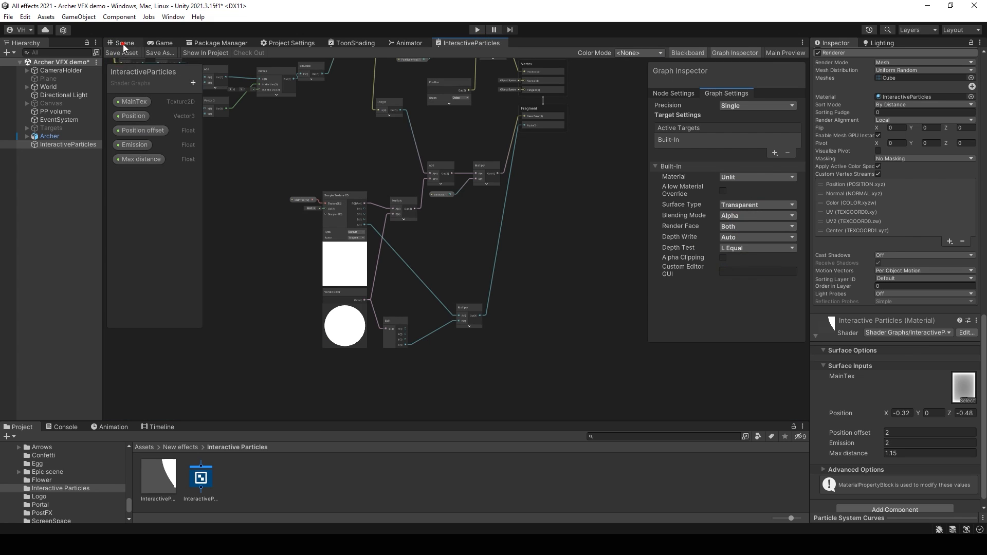
{"action": "left_click", "coordinate": [123, 44]}
- Try the Billboard render mode with camera-facing render alignment on the particle system, and undo both renderer changes
{"action": "scroll", "coordinate": [925, 357], "scroll_direction": "up", "scroll_amount": 10}
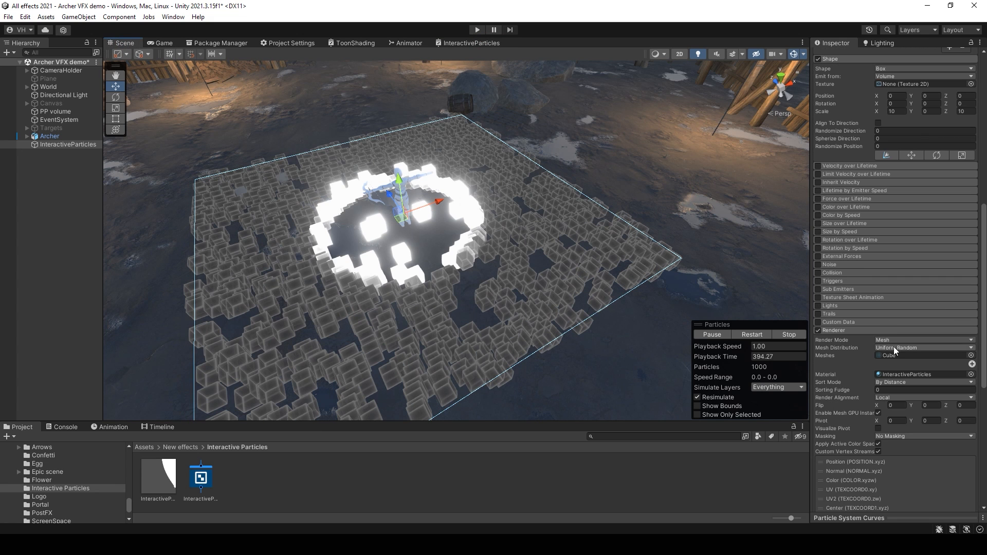
{"action": "left_click", "coordinate": [894, 340]}
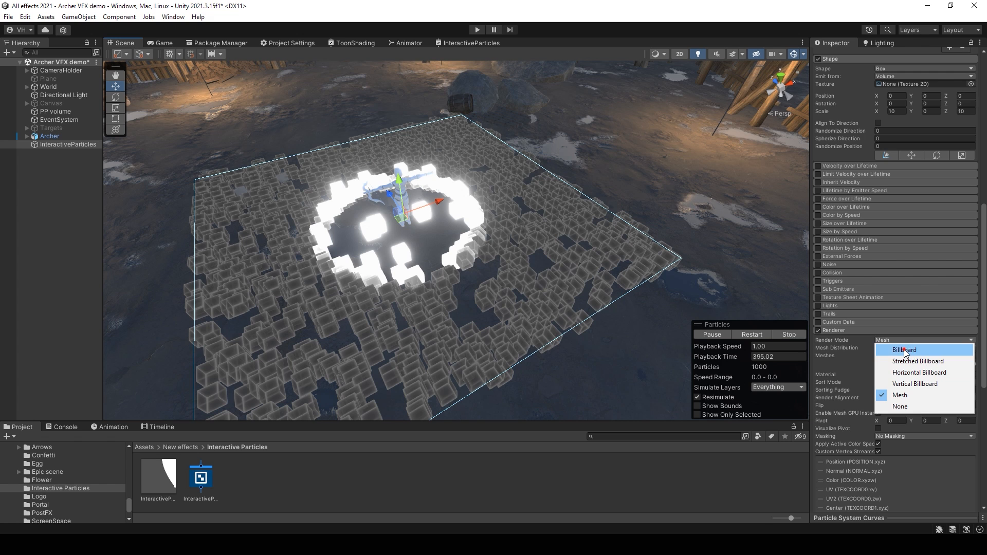
{"action": "left_click", "coordinate": [904, 350]}
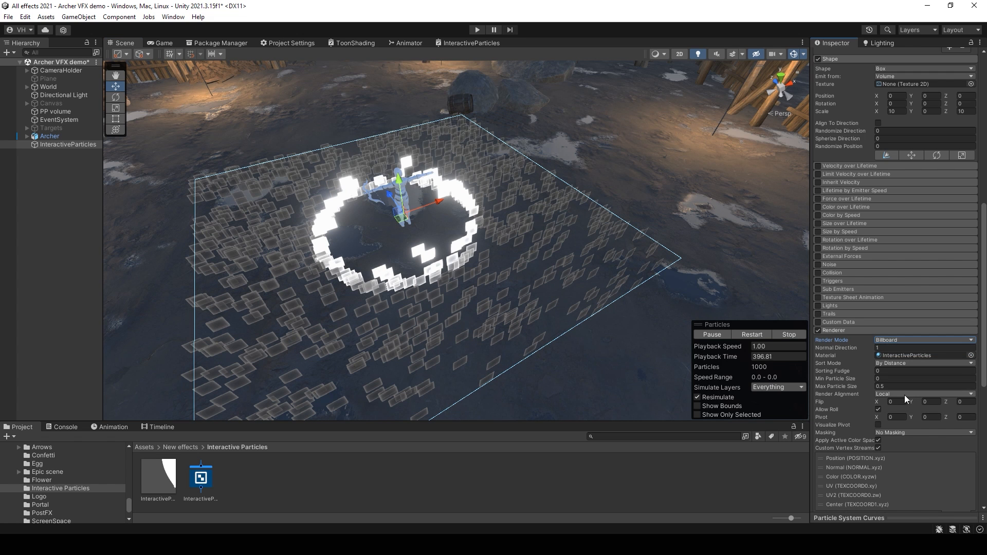
{"action": "left_click", "coordinate": [900, 394]}
{"action": "left_click", "coordinate": [900, 404]}
{"action": "left_click", "coordinate": [905, 340]}
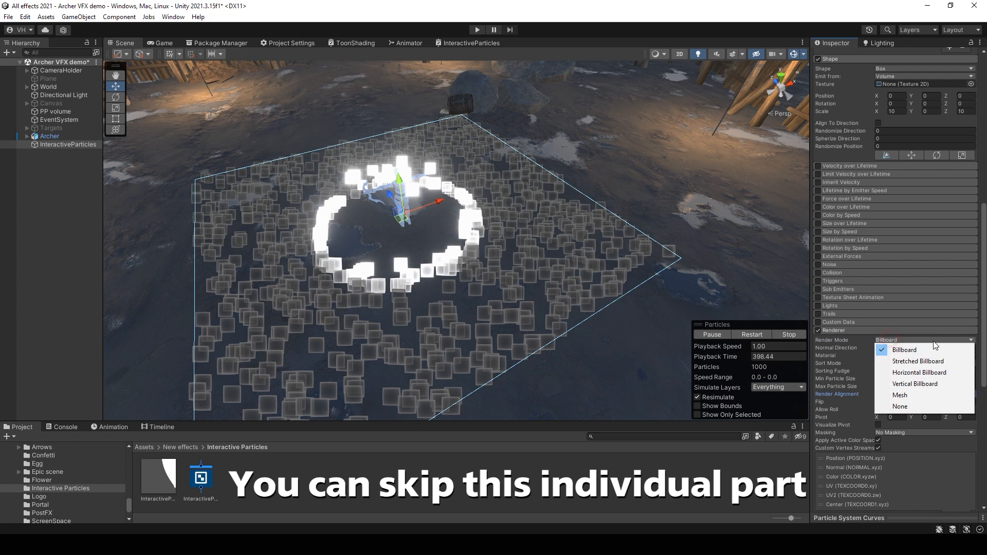
{"action": "left_click", "coordinate": [932, 345]}
{"action": "scroll", "coordinate": [932, 345], "scroll_direction": "down", "scroll_amount": 1}
{"action": "left_click_drag", "start_coordinate": [983, 316], "coordinate": [983, 330]}
{"action": "key", "text": "ctrl+z"}
{"action": "key", "text": "ctrl+z"}
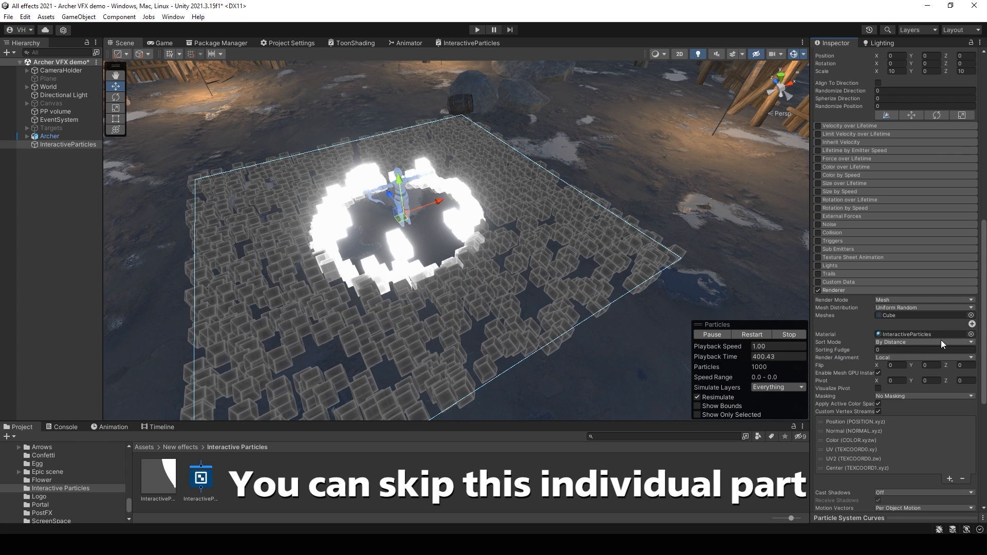
- Replace the particle renderer's Cube mesh with the Petal mesh
{"action": "left_click", "coordinate": [971, 316]}
{"action": "scroll", "coordinate": [966, 329], "scroll_direction": "down", "scroll_amount": 5}
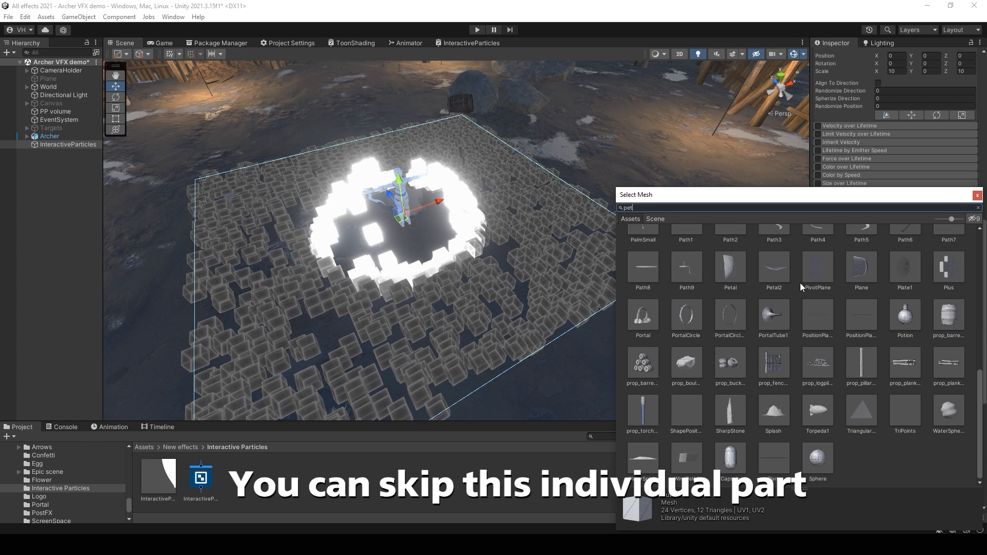
{"action": "type", "text": "pet"}
{"action": "left_click", "coordinate": [682, 250]}
{"action": "left_click", "coordinate": [976, 195]}
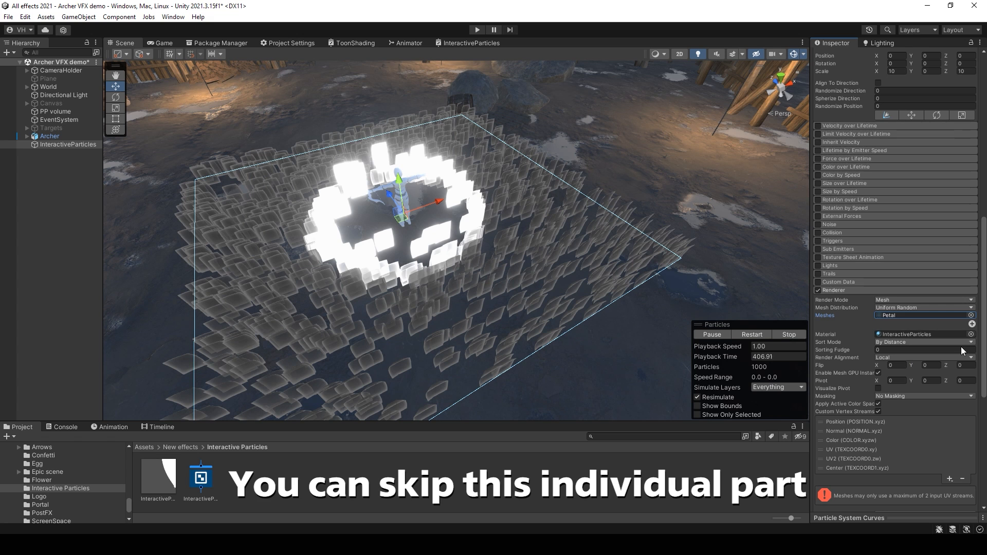
- Assign the Leave9 texture to the material's MainTex
{"action": "scroll", "coordinate": [962, 351], "scroll_direction": "down", "scroll_amount": 5}
{"action": "left_click", "coordinate": [962, 398]}
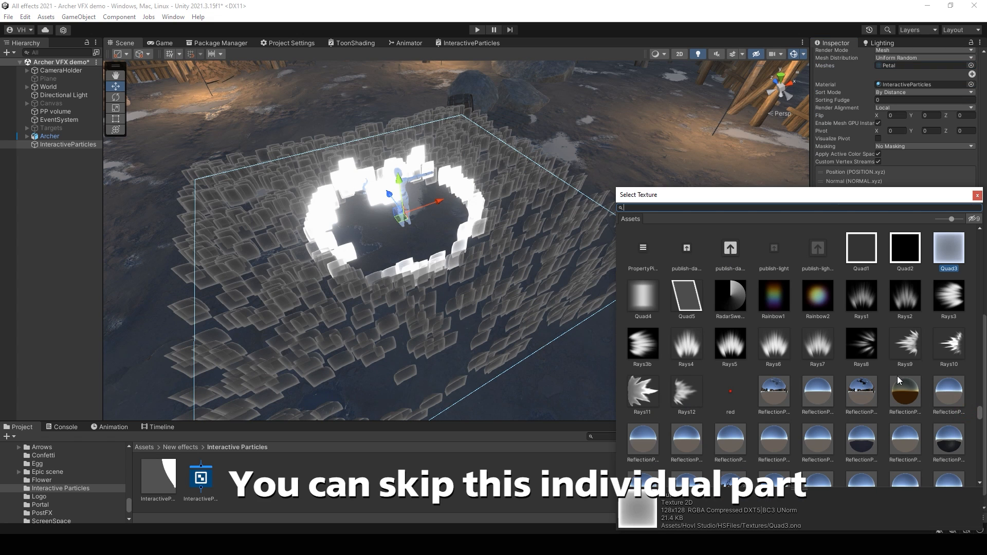
{"action": "type", "text": "pet"}
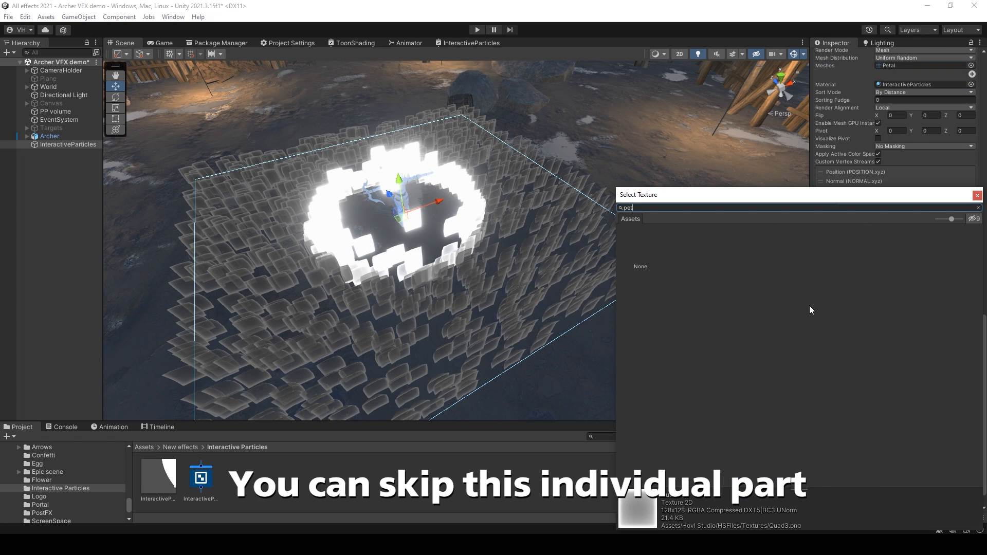
{"action": "key", "text": "BackSpace"}
{"action": "key", "text": "BackSpace"}
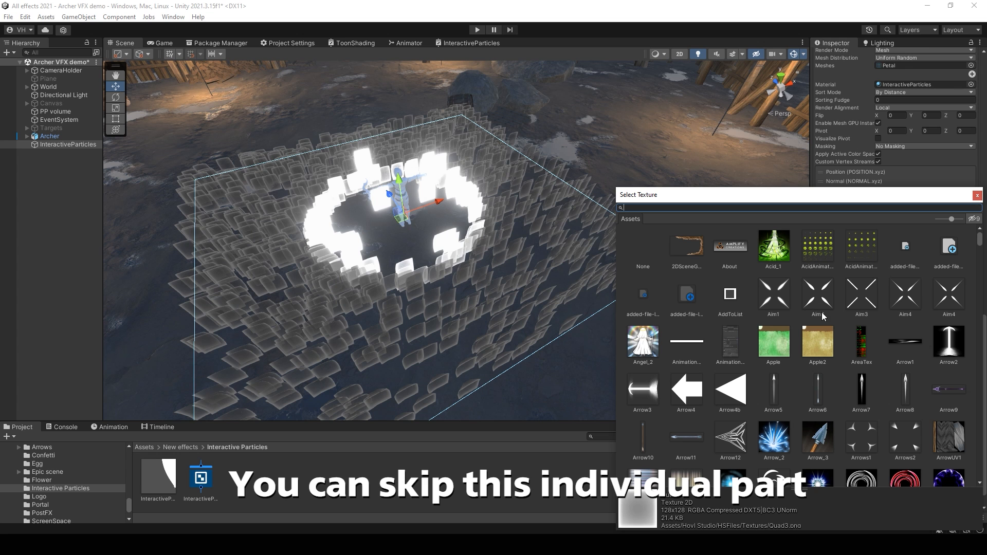
{"action": "type", "text": "lea"}
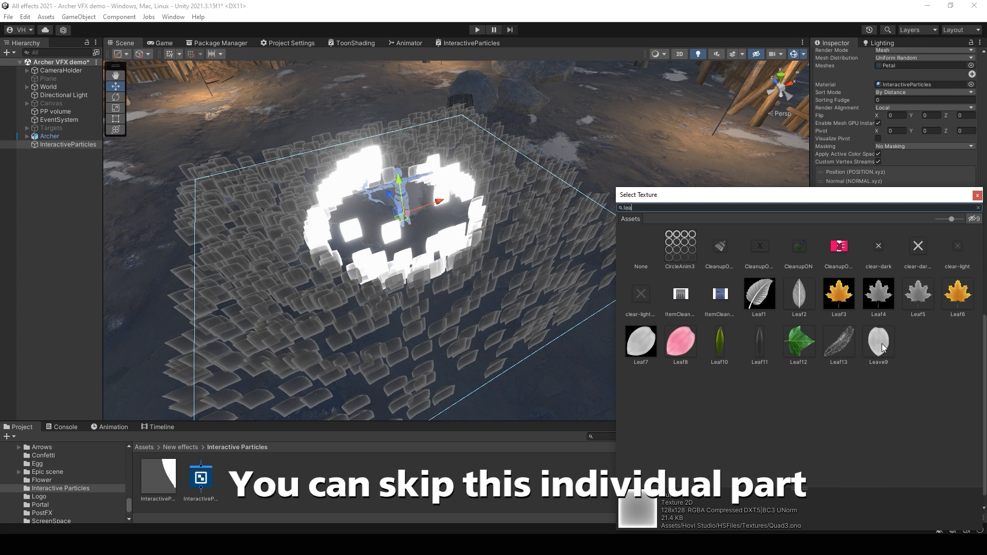
{"action": "double_click", "coordinate": [882, 348]}
- Enable 3D Start Rotation on the particle system and randomize X, Y and Z between 0 and 360
{"action": "scroll", "coordinate": [949, 319], "scroll_direction": "up", "scroll_amount": 5}
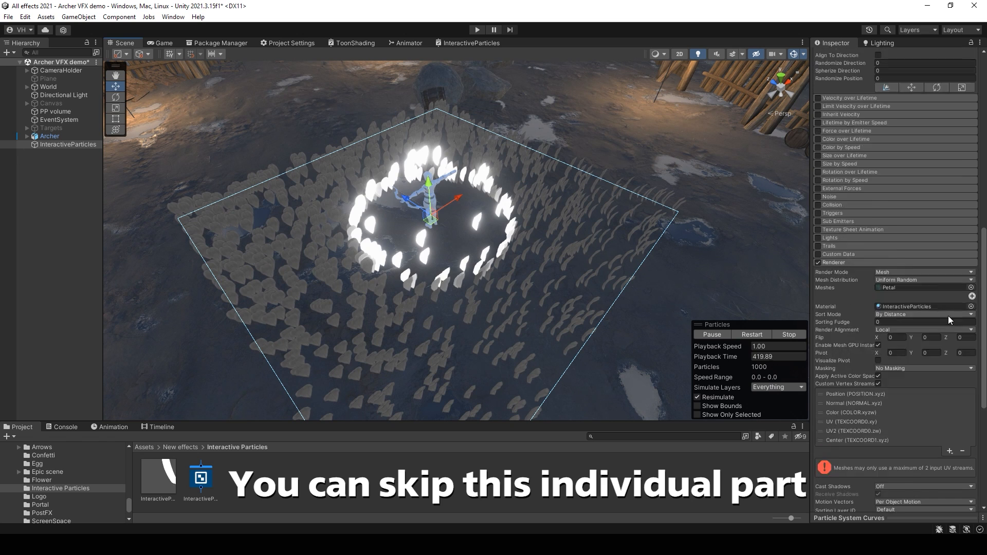
{"action": "left_click_drag", "start_coordinate": [983, 329], "coordinate": [986, 154]}
{"action": "left_click", "coordinate": [879, 232]}
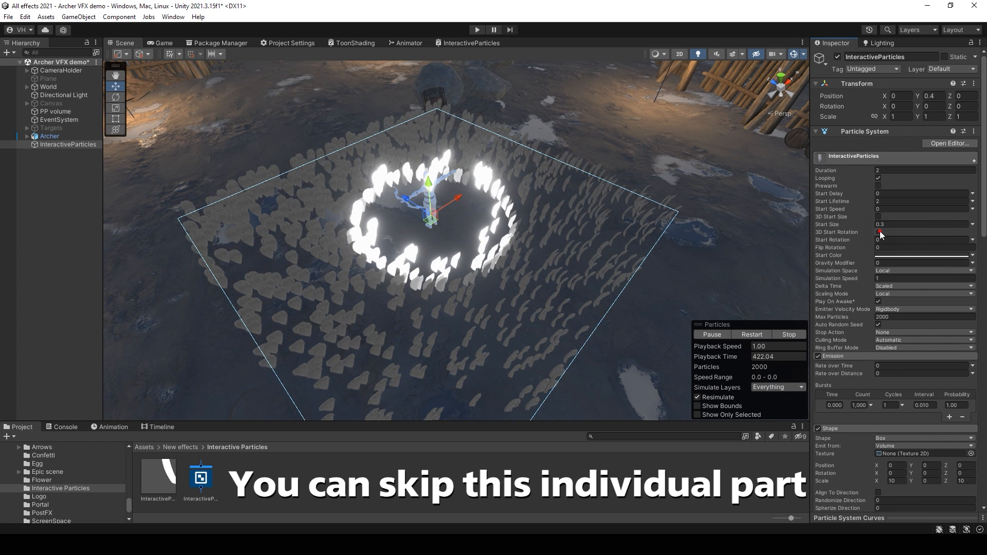
{"action": "left_click", "coordinate": [972, 240]}
{"action": "left_click", "coordinate": [884, 272]}
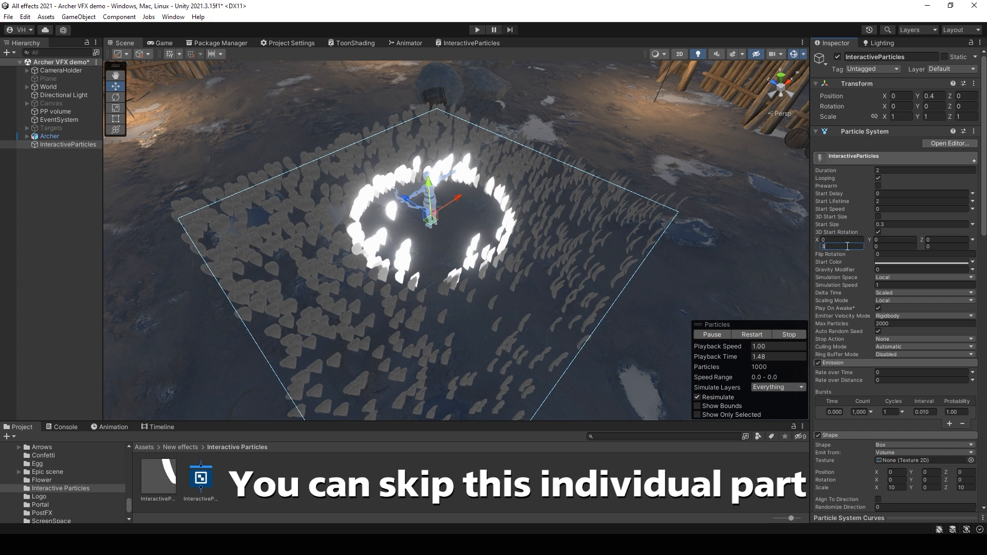
{"action": "type", "text": "360360"}
{"action": "left_click", "coordinate": [932, 246]}
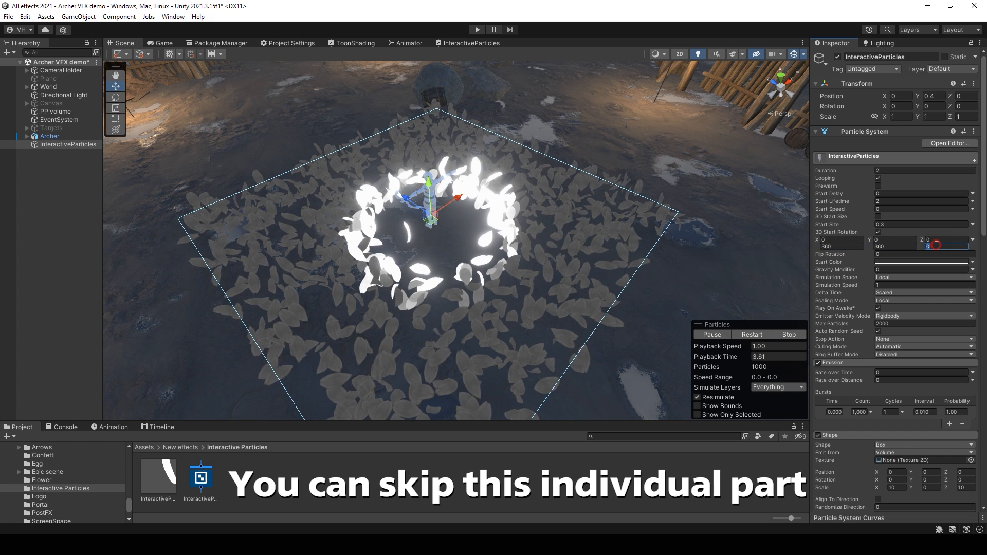
{"action": "type", "text": "360"}
- Change the particle system's Start Color from gray to a dark magenta
{"action": "right_click_drag", "start_coordinate": [619, 271], "coordinate": [616, 279]}
{"action": "left_click", "coordinate": [907, 263]}
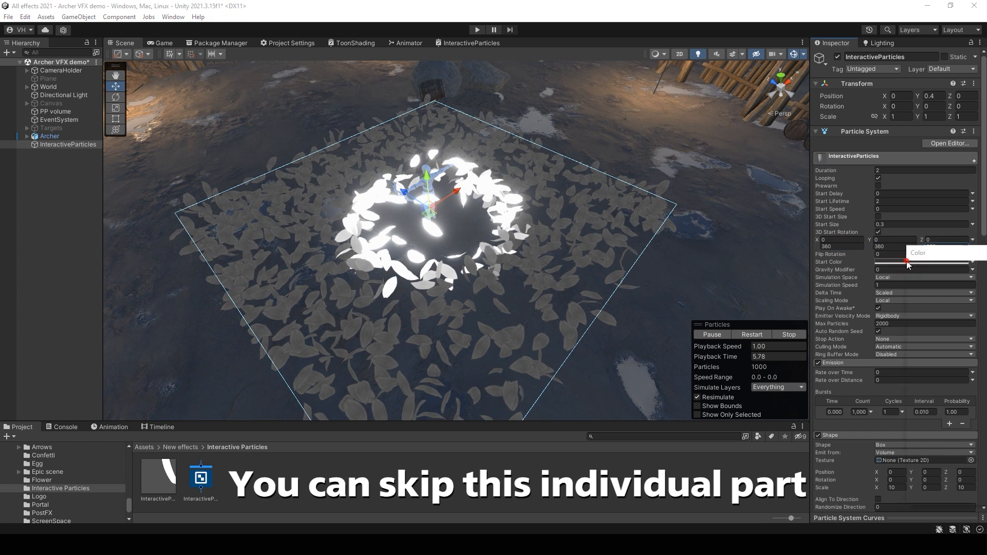
{"action": "left_click", "coordinate": [956, 379]}
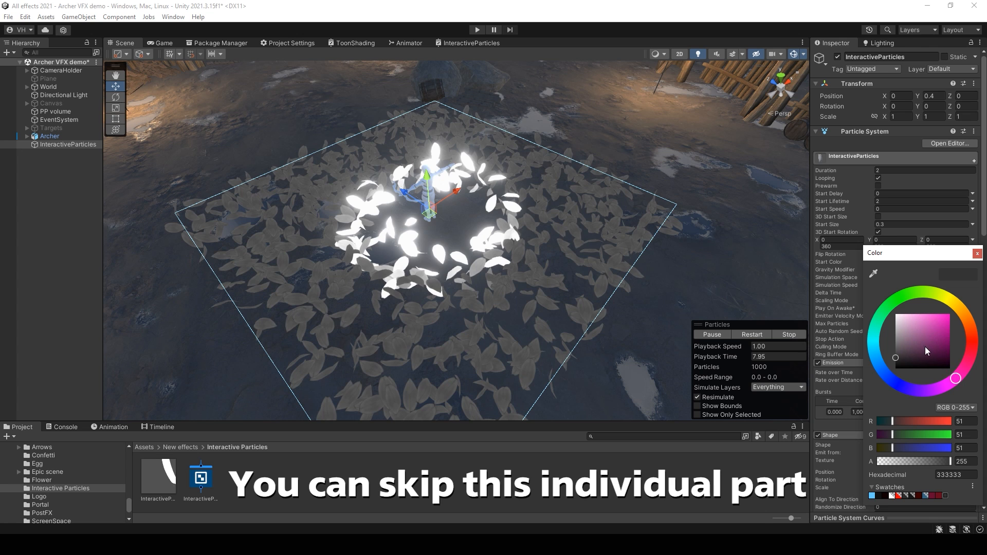
{"action": "left_click", "coordinate": [928, 351]}
{"action": "left_click", "coordinate": [977, 254]}
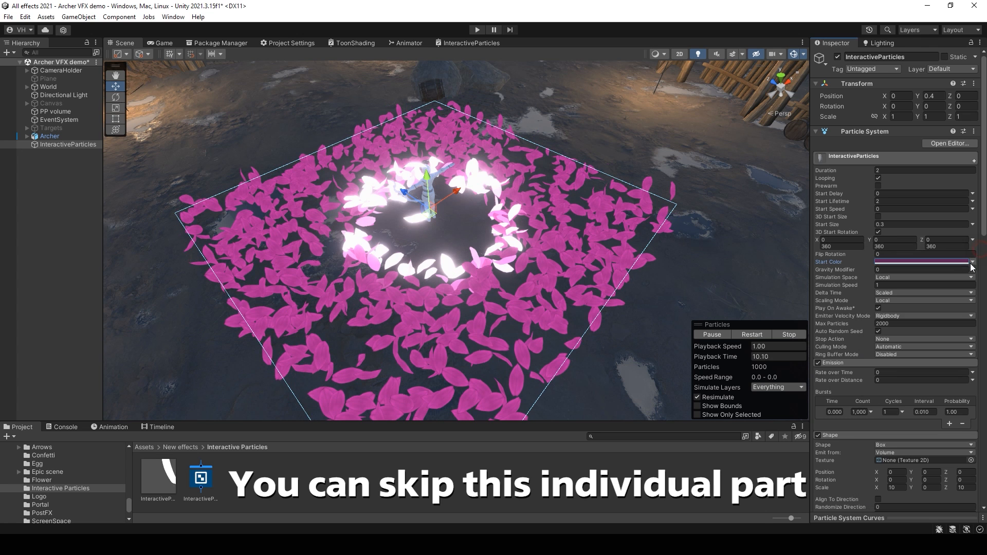
- Switch Start Color to Random Between Two Colors and set the white color to the dark crimson swatch 65082F
{"action": "left_click", "coordinate": [972, 262]}
{"action": "left_click", "coordinate": [953, 291]}
{"action": "left_click", "coordinate": [921, 268]}
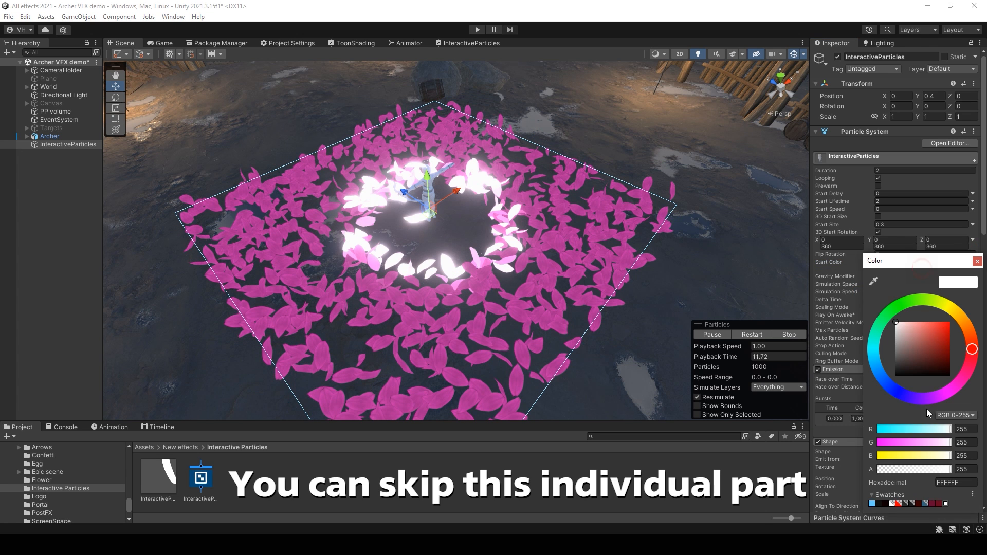
{"action": "left_click", "coordinate": [932, 503]}
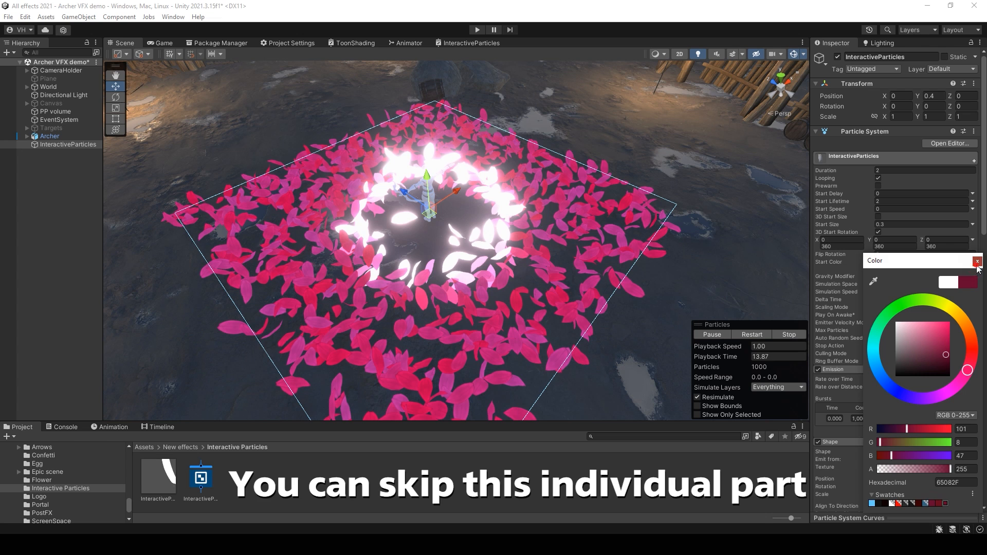
- Replace the magenta Start Color with a dark red swatch, leaving the dark crimson as the second color
{"action": "left_click", "coordinate": [976, 265]}
{"action": "left_click", "coordinate": [939, 264]}
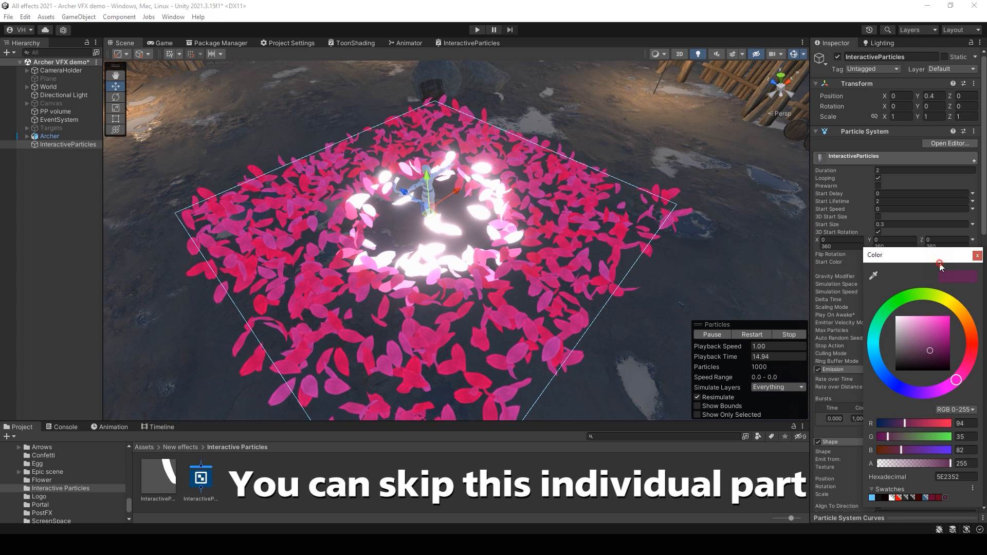
{"action": "left_click", "coordinate": [941, 498]}
{"action": "left_click", "coordinate": [934, 498]}
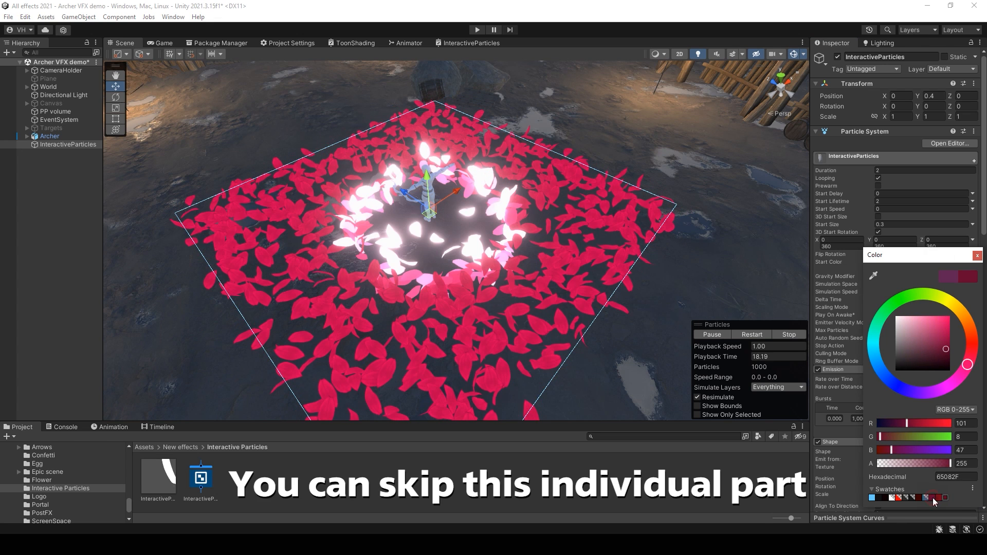
{"action": "left_click", "coordinate": [939, 498]}
{"action": "left_click", "coordinate": [977, 255]}
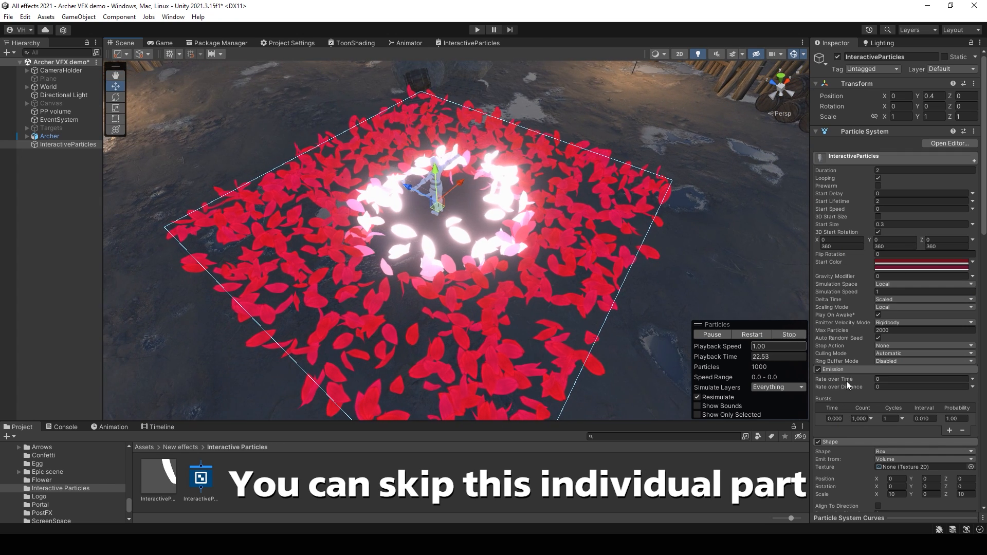
- Shift the material's Position X to -0.97 to test how the petals react
{"action": "scroll", "coordinate": [848, 386], "scroll_direction": "down", "scroll_amount": 5}
{"action": "scroll", "coordinate": [871, 433], "scroll_direction": "down", "scroll_amount": 10}
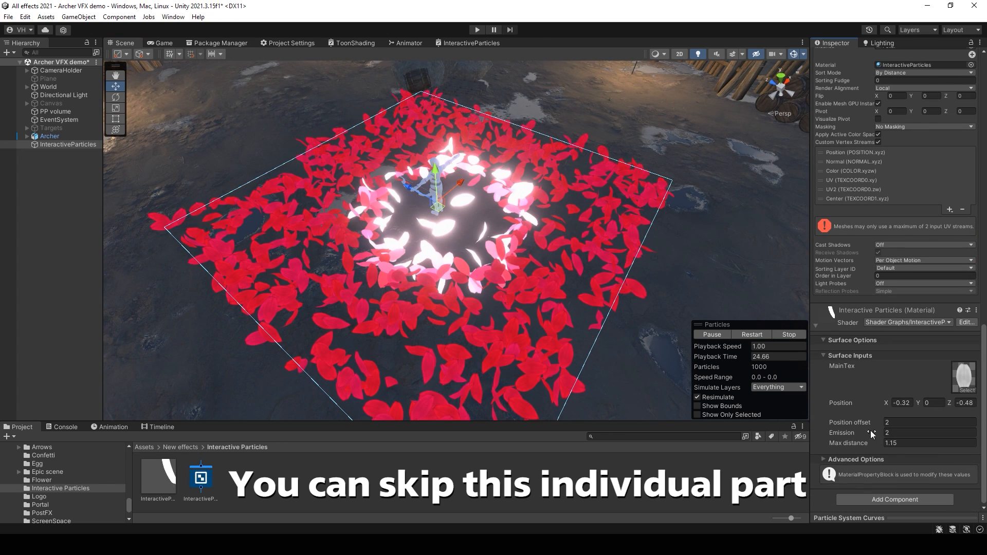
{"action": "mouse_move", "coordinate": [886, 403]}
{"action": "left_mouse_down"}
{"action": "mouse_move", "coordinate": [835, 406]}
{"action": "mouse_move", "coordinate": [902, 388]}
{"action": "mouse_move", "coordinate": [877, 397]}
{"action": "left_mouse_up"}
- Randomize the petals' Start Size between the two constants 0.1 and 0.3
{"action": "left_click_drag", "start_coordinate": [984, 406], "coordinate": [983, 85]}
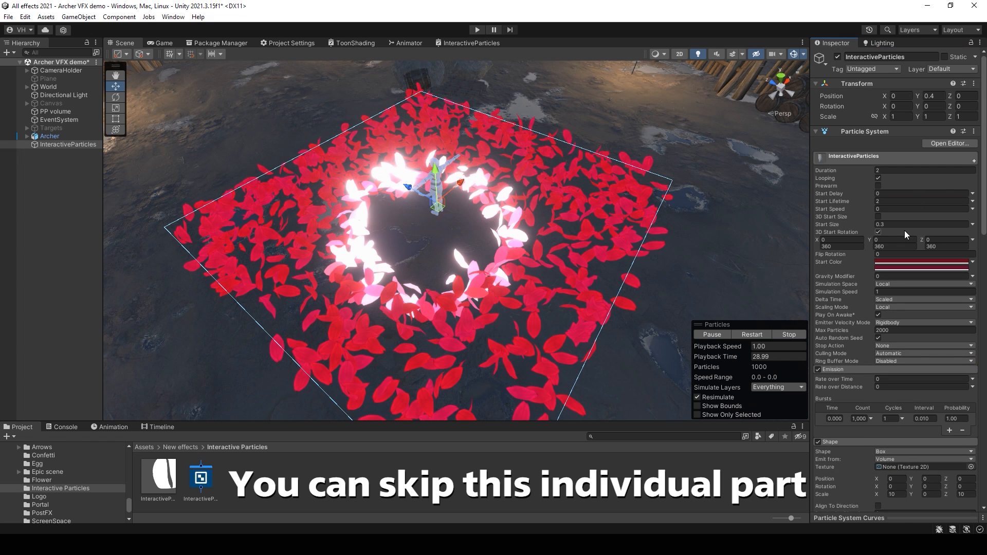
{"action": "left_click", "coordinate": [972, 229]}
{"action": "left_click", "coordinate": [895, 255]}
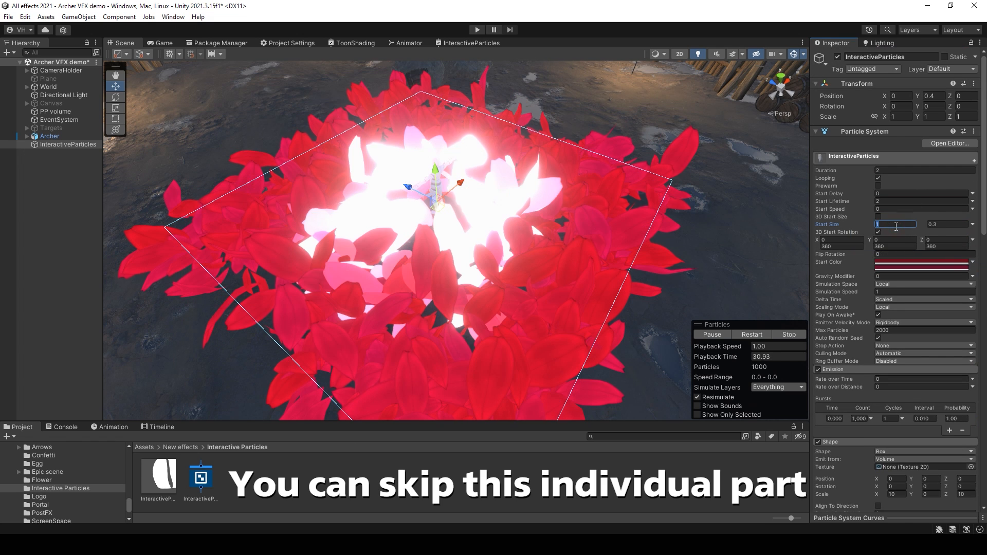
{"action": "type", "text": "0.1"}
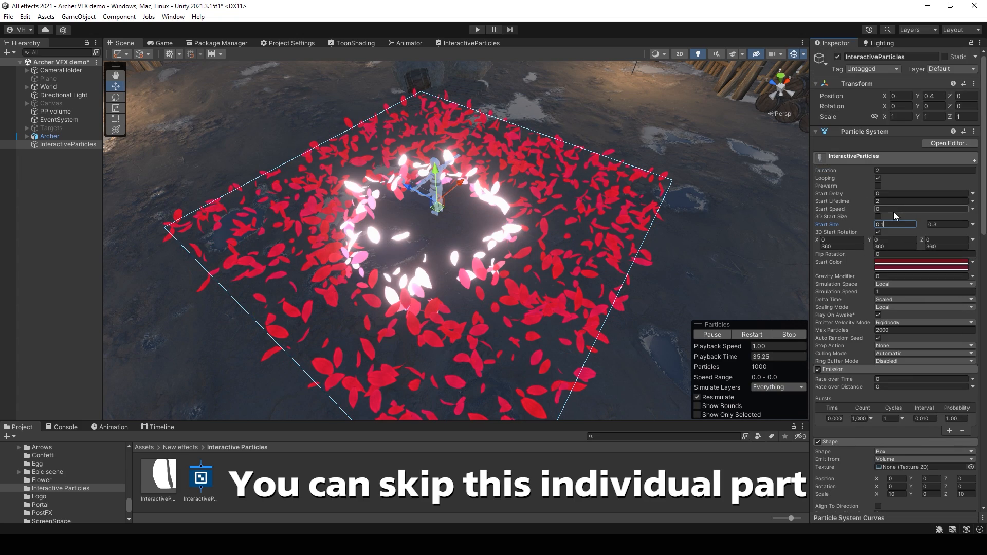
- Randomize the particle system's Start Speed between the two constants 0 and 0.3
{"action": "left_click", "coordinate": [972, 210]}
{"action": "left_click", "coordinate": [954, 240]}
{"action": "left_click_drag", "start_coordinate": [939, 210], "coordinate": [874, 210]}
{"action": "type", "text": "0 - 0."}
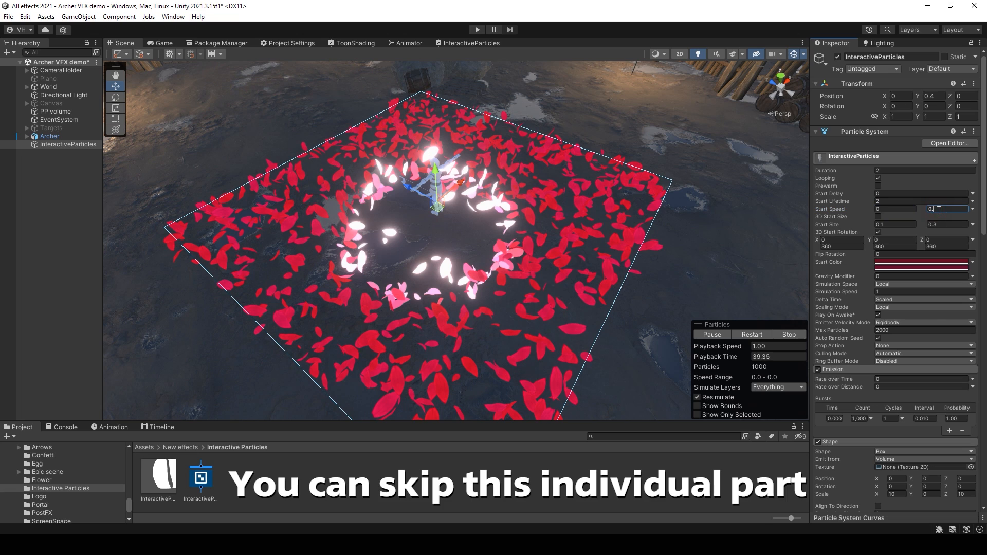
{"action": "type", "text": "3"}
- Set the emitter shape's Randomize Direction to 1 and its Scale Y to 1
{"action": "scroll", "coordinate": [920, 257], "scroll_direction": "down", "scroll_amount": 7}
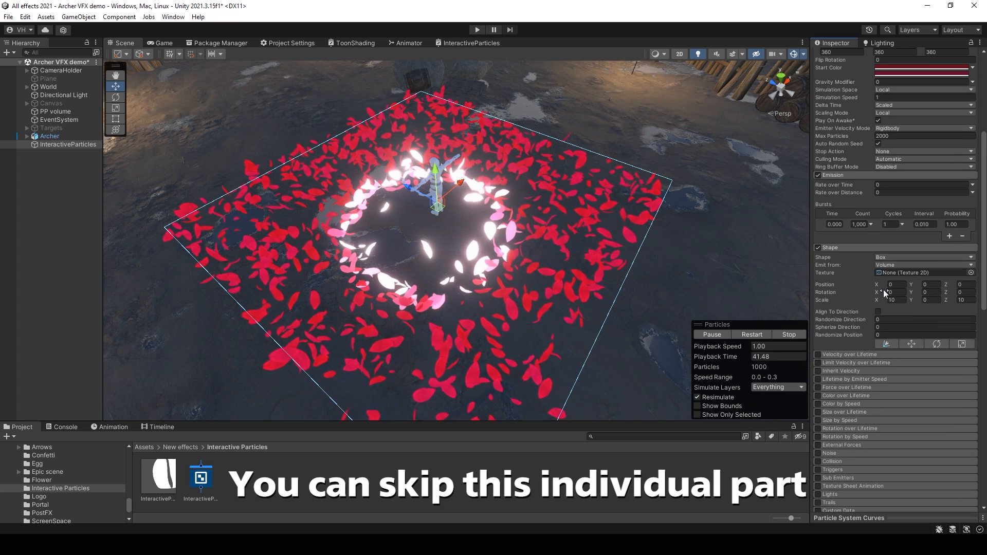
{"action": "left_click", "coordinate": [886, 320]}
{"action": "type", "text": "1"}
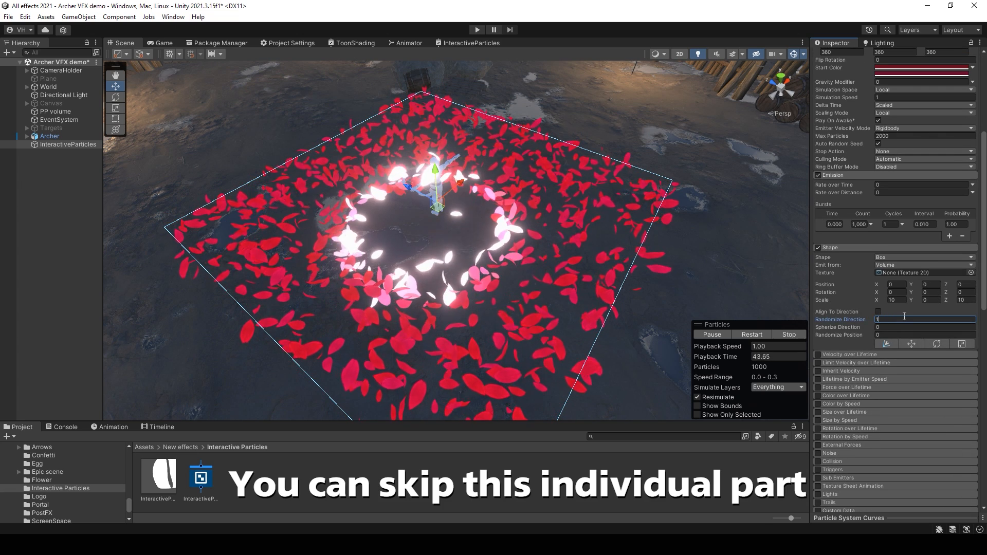
{"action": "left_click", "coordinate": [928, 300]}
{"action": "type", "text": "1"}
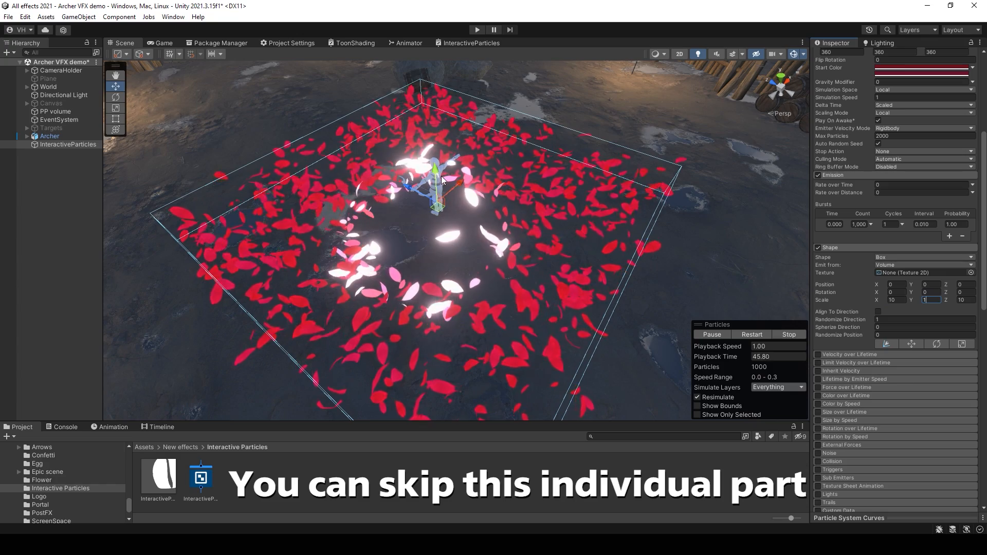
{"action": "scroll", "coordinate": [433, 151], "scroll_direction": "down", "scroll_amount": 3}
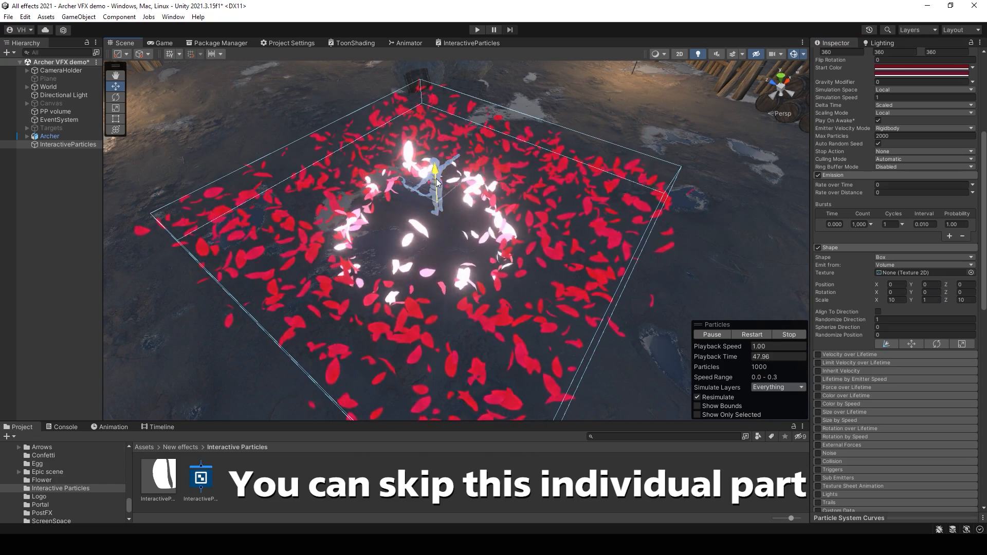
{"action": "left_click_drag", "start_coordinate": [439, 193], "coordinate": [800, 237], "text": "alt"}
- Enable Rotation over Lifetime and randomize its Angular Velocity between -45 and 45
{"action": "scroll", "coordinate": [945, 274], "scroll_direction": "down", "scroll_amount": 5}
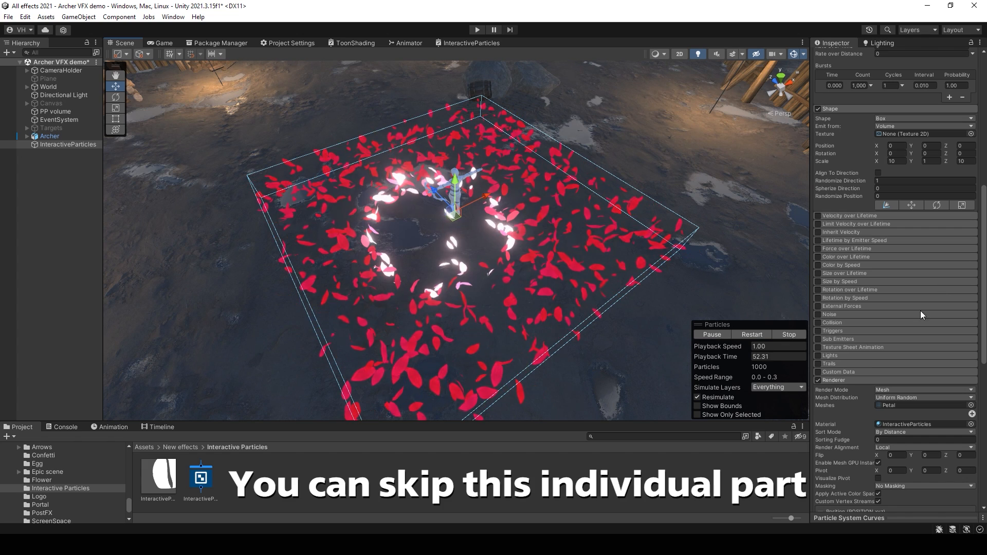
{"action": "left_click", "coordinate": [816, 290]}
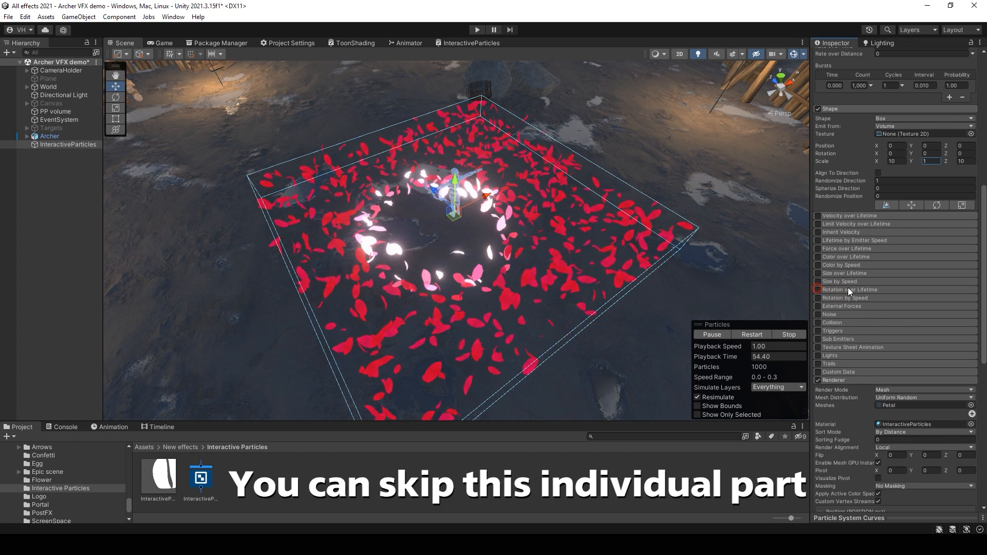
{"action": "left_click", "coordinate": [972, 307]}
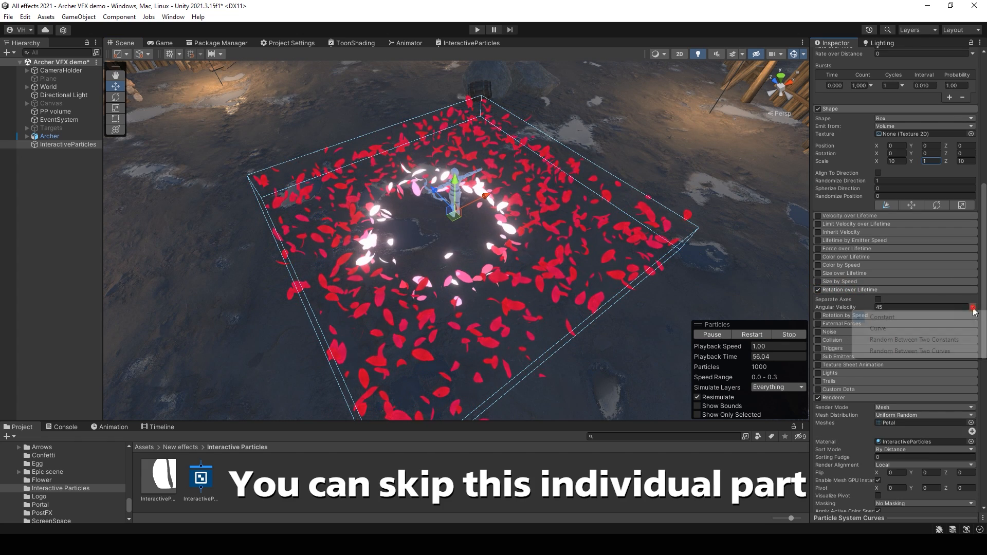
{"action": "left_click", "coordinate": [950, 338]}
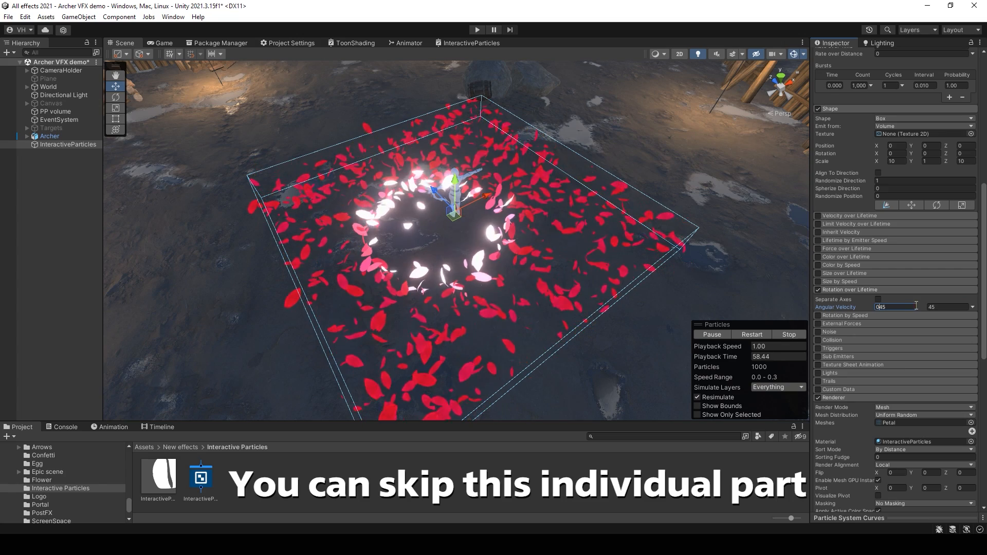
{"action": "left_click_drag", "start_coordinate": [799, 302], "coordinate": [809, 303], "text": "alt"}
- Shift the material's Position X to -0.46 to test the push effect on the rotating petals
{"action": "left_click_drag", "start_coordinate": [984, 299], "coordinate": [986, 443]}
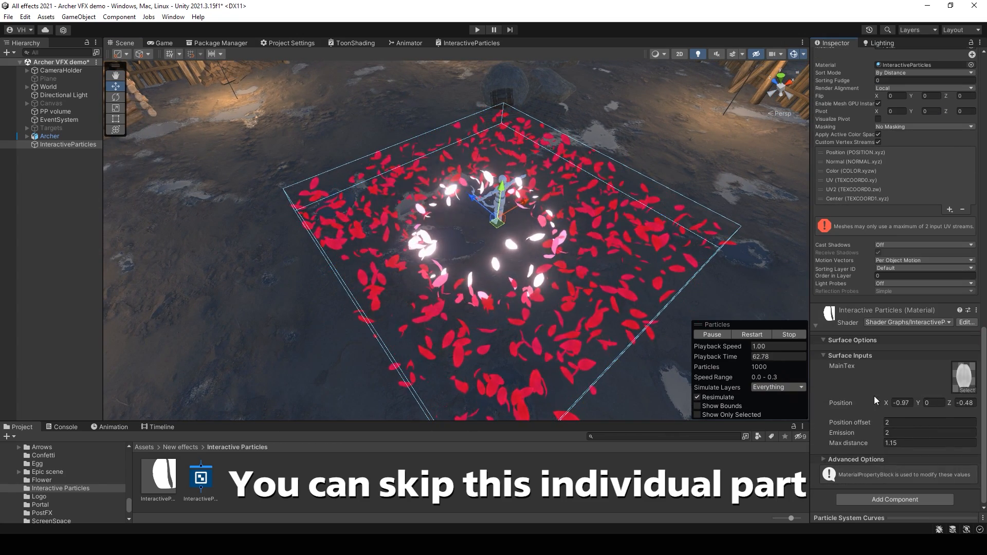
{"action": "mouse_move", "coordinate": [880, 404]}
{"action": "left_mouse_down"}
{"action": "mouse_move", "coordinate": [924, 388]}
{"action": "mouse_move", "coordinate": [893, 401]}
{"action": "left_mouse_up"}
{"action": "left_click", "coordinate": [904, 402]}
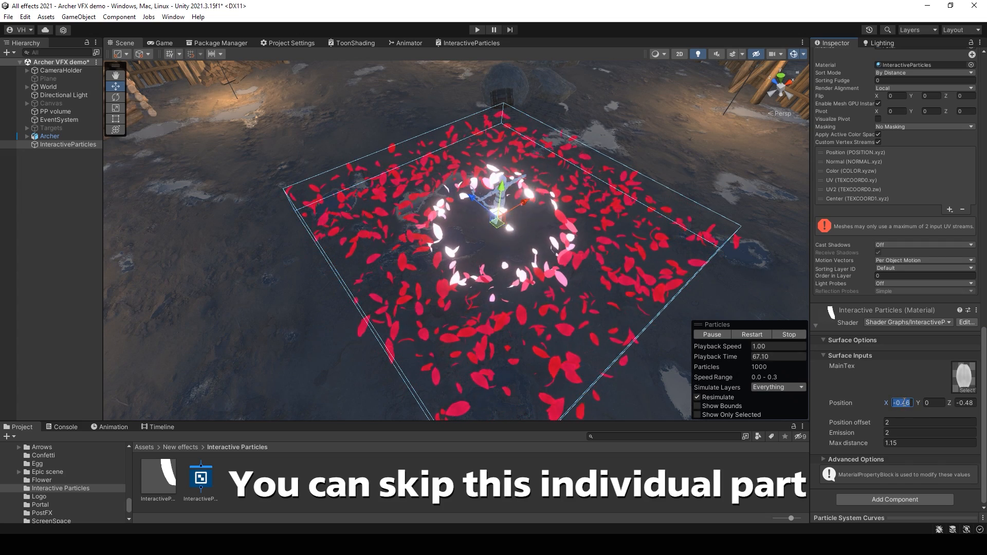
- Enlarge the box emitter by setting its Scale X and Z to 20
{"action": "scroll", "coordinate": [903, 361], "scroll_direction": "up", "scroll_amount": 10}
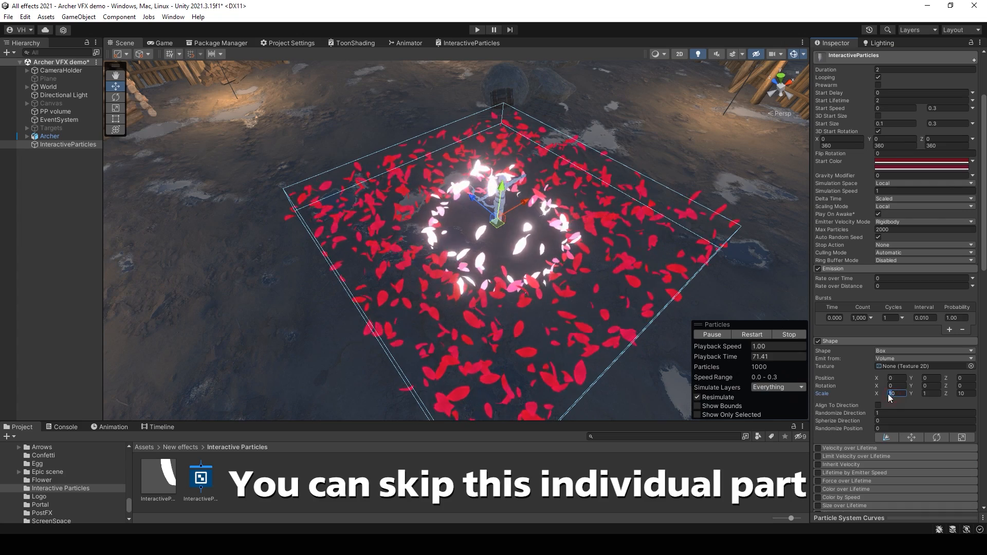
{"action": "type", "text": "20"}
{"action": "left_click", "coordinate": [962, 395]}
{"action": "type", "text": "20"}
{"action": "right_click_drag", "start_coordinate": [433, 229], "coordinate": [887, 355]}
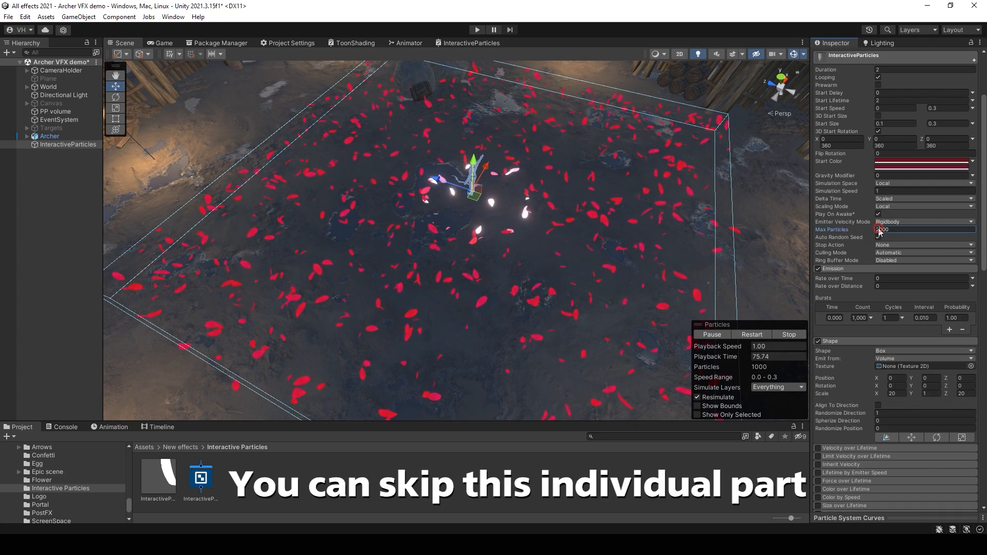
- Set Max Particles to 10000 and remove the burst from the Emission module
{"action": "left_click_drag", "start_coordinate": [879, 229], "coordinate": [874, 229]}
{"action": "type", "text": "10"}
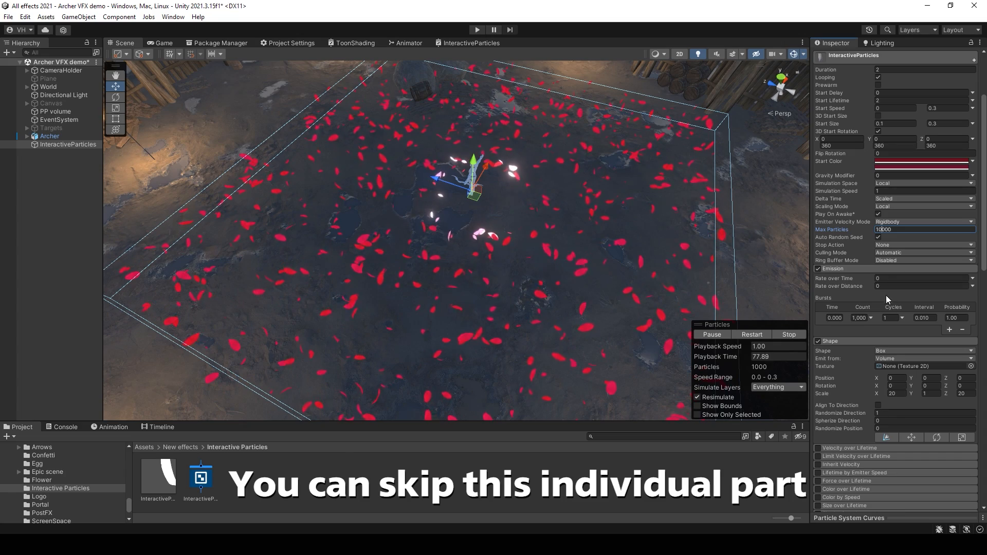
{"action": "left_click", "coordinate": [963, 329]}
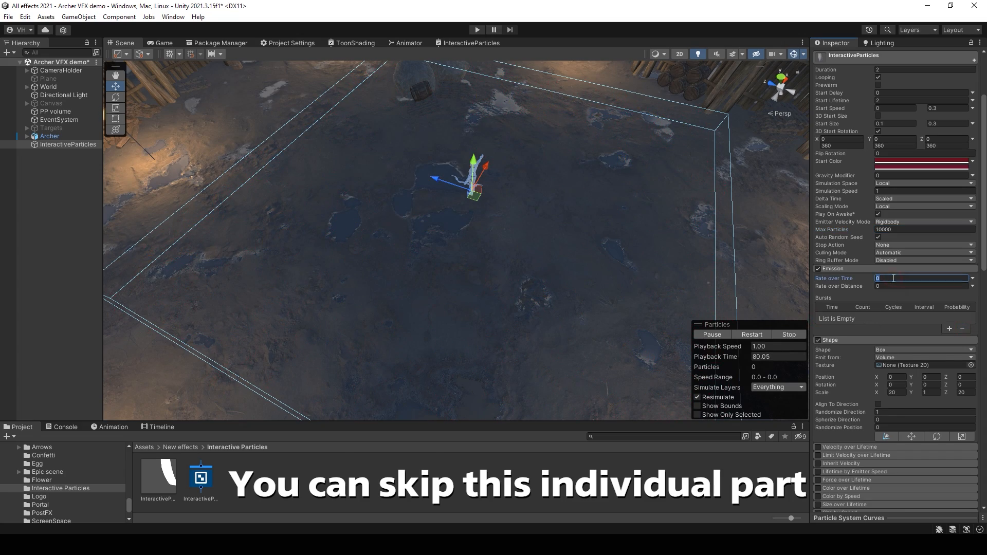
- Set the emission's Rate over Time to 5000 and restart the particle playback to check it
{"action": "left_click", "coordinate": [896, 278]}
{"action": "type", "text": "500"}
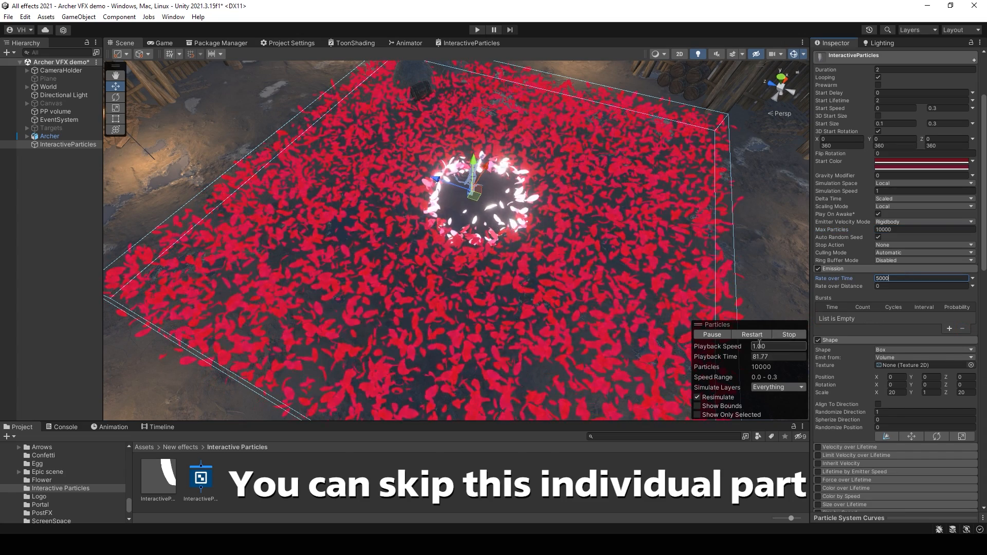
{"action": "type", "text": "0"}
{"action": "key", "text": "Return"}
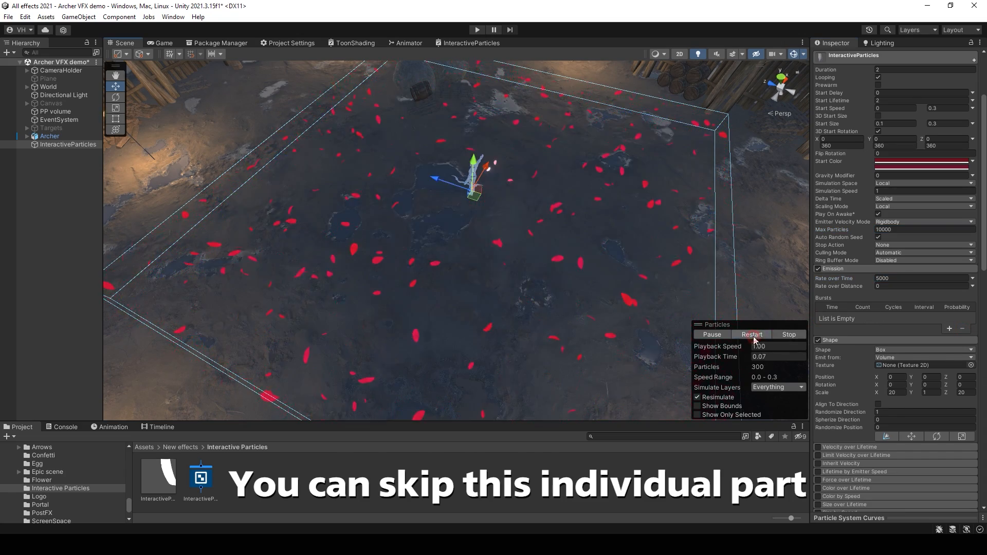
{"action": "left_click_drag", "start_coordinate": [544, 267], "coordinate": [579, 253], "text": "alt"}
{"action": "right_click_drag", "start_coordinate": [579, 253], "coordinate": [505, 259]}
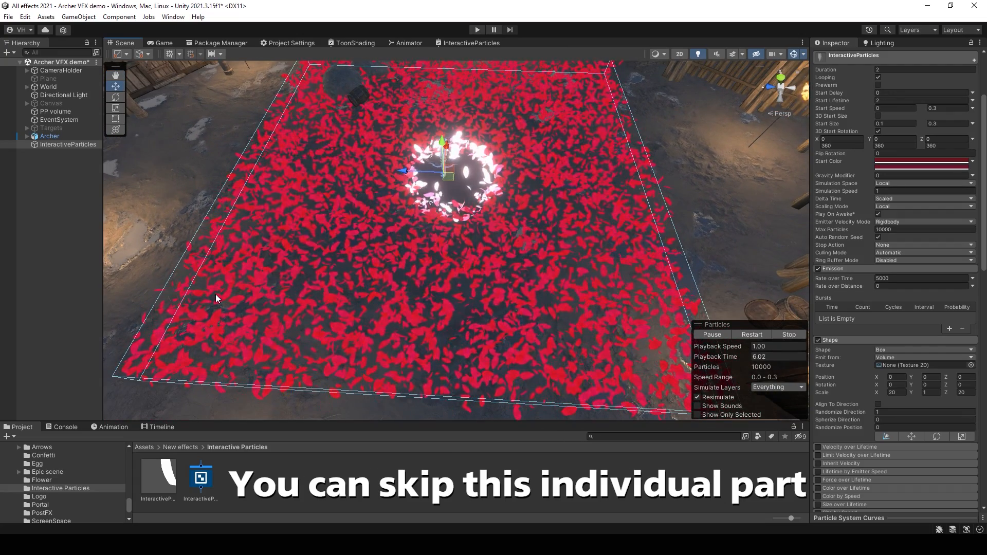
{"action": "left_click", "coordinate": [223, 270]}
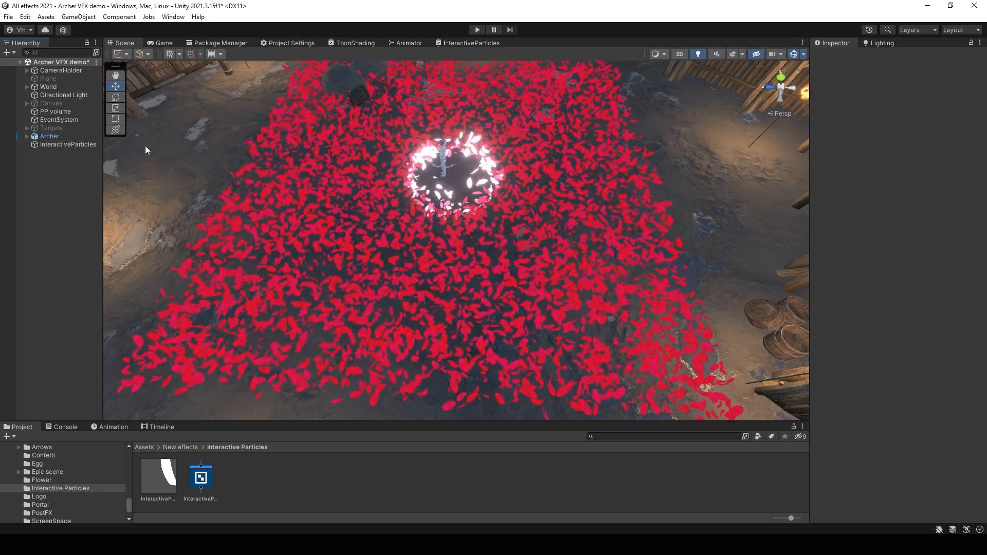
- Enable Size over Lifetime on InteractiveParticles with a curve rising from 0 to 1 midway and falling back to 0
{"action": "left_click", "coordinate": [64, 144]}
{"action": "scroll", "coordinate": [829, 339], "scroll_direction": "down", "scroll_amount": 10}
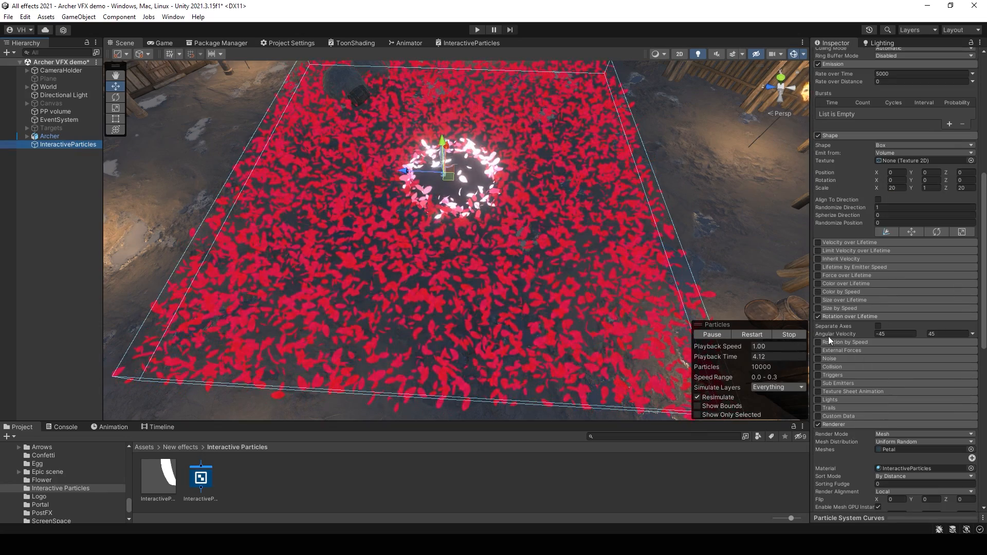
{"action": "left_click", "coordinate": [818, 300]}
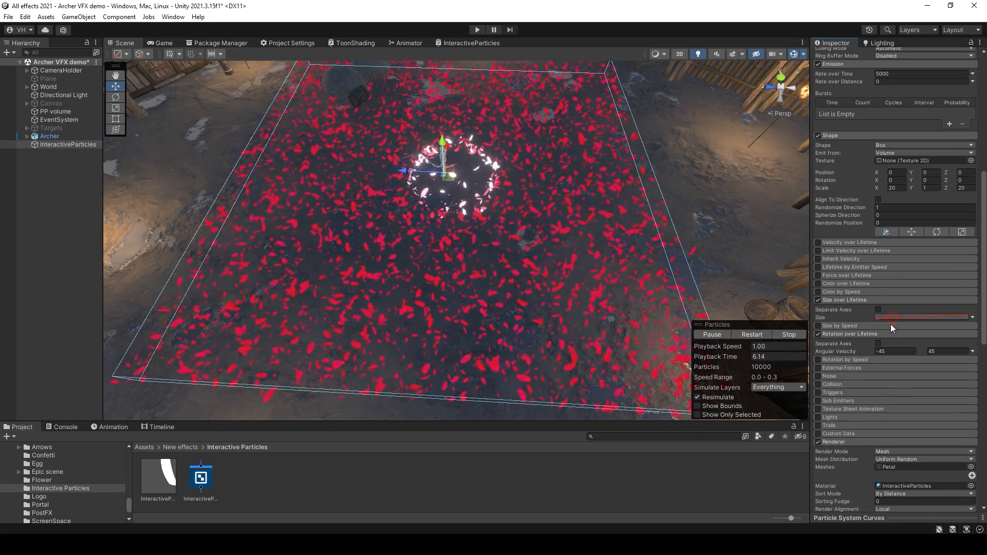
{"action": "left_click", "coordinate": [851, 517]}
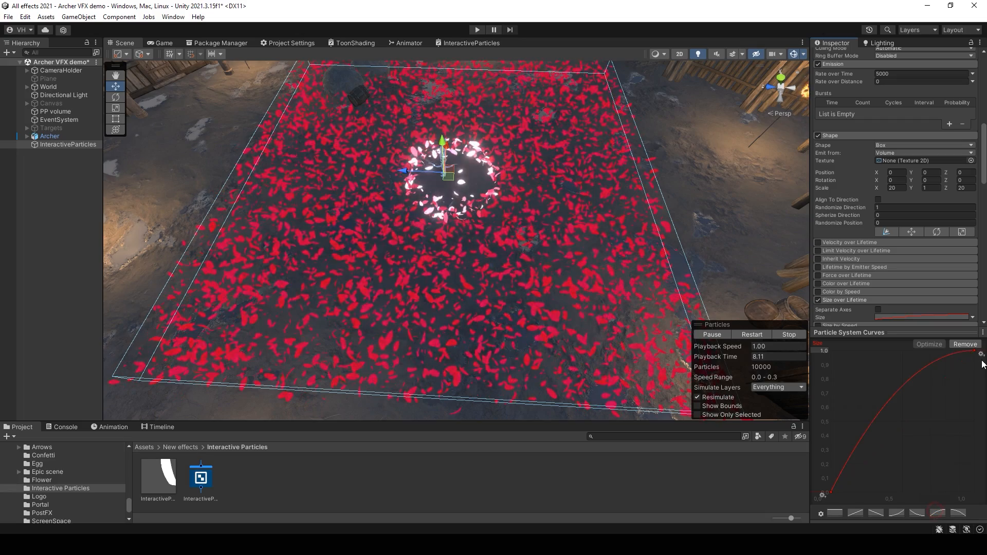
{"action": "left_click_drag", "start_coordinate": [974, 351], "coordinate": [981, 510]}
{"action": "double_click", "coordinate": [915, 353]}
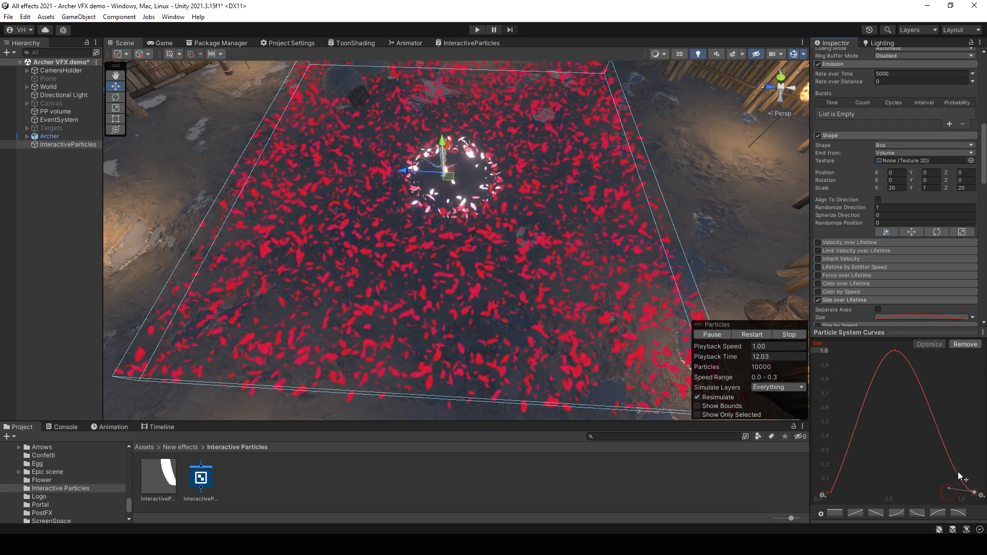
- Steepen the tangents at the start and end points of the size curve
{"action": "left_click_drag", "start_coordinate": [959, 476], "coordinate": [966, 473]}
{"action": "left_click", "coordinate": [831, 493]}
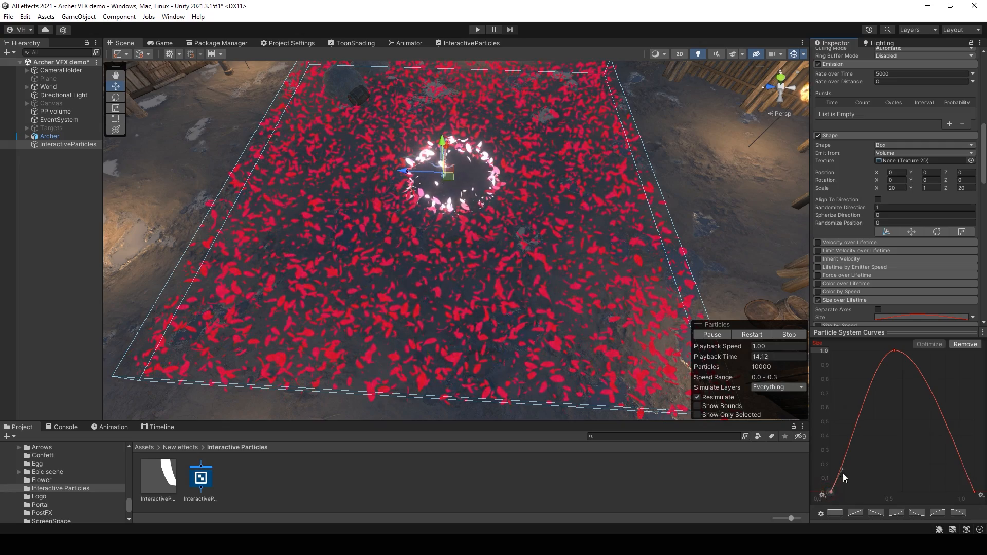
{"action": "left_click_drag", "start_coordinate": [841, 470], "coordinate": [835, 468]}
{"action": "left_click", "coordinate": [880, 331]}
{"action": "left_click", "coordinate": [891, 317]}
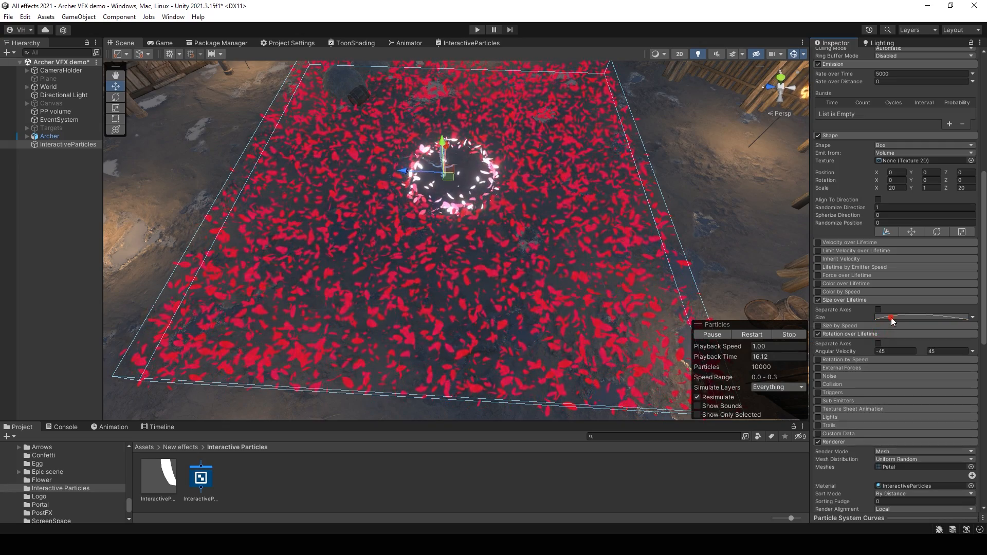
- Set the material's Position X to 0 and reset its Z to center the push effect on the archer
{"action": "scroll", "coordinate": [932, 369], "scroll_direction": "down", "scroll_amount": 10}
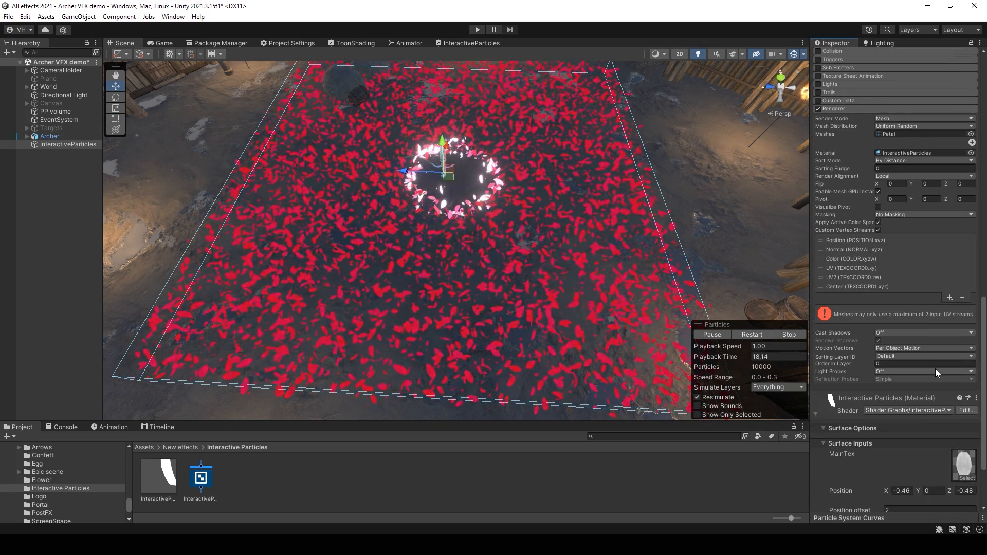
{"action": "scroll", "coordinate": [925, 396], "scroll_direction": "down", "scroll_amount": 3}
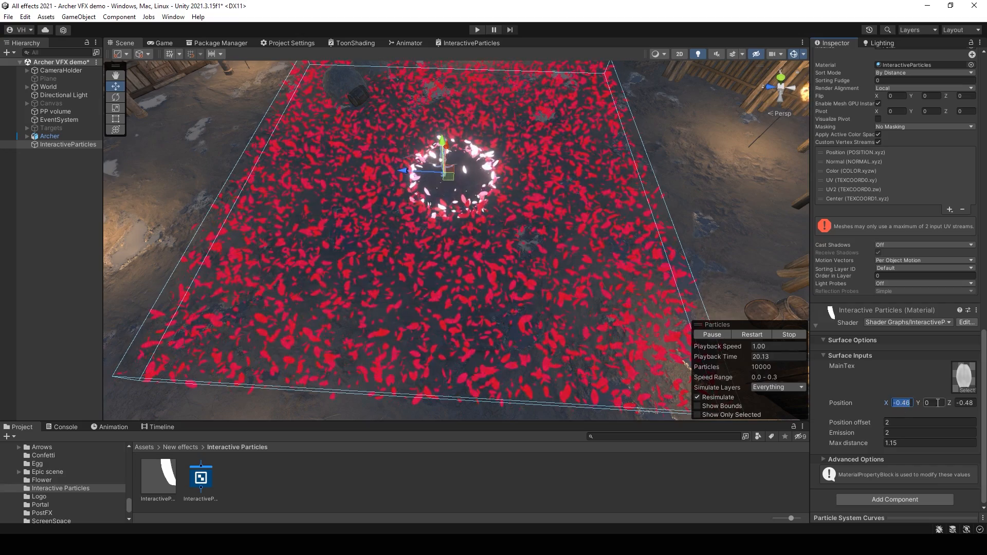
{"action": "type", "text": "0"}
{"action": "left_click", "coordinate": [965, 402]}
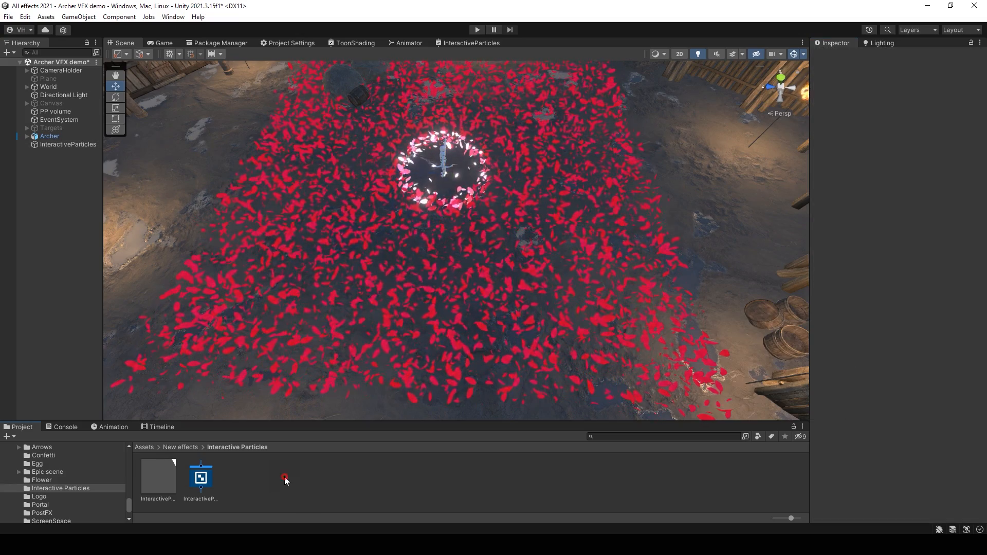
- Create a C# script named HS_SendPosition in the Interactive Particles folder and open it in Visual Studio
{"action": "right_click", "coordinate": [285, 477]}
{"action": "left_click", "coordinate": [327, 211]}
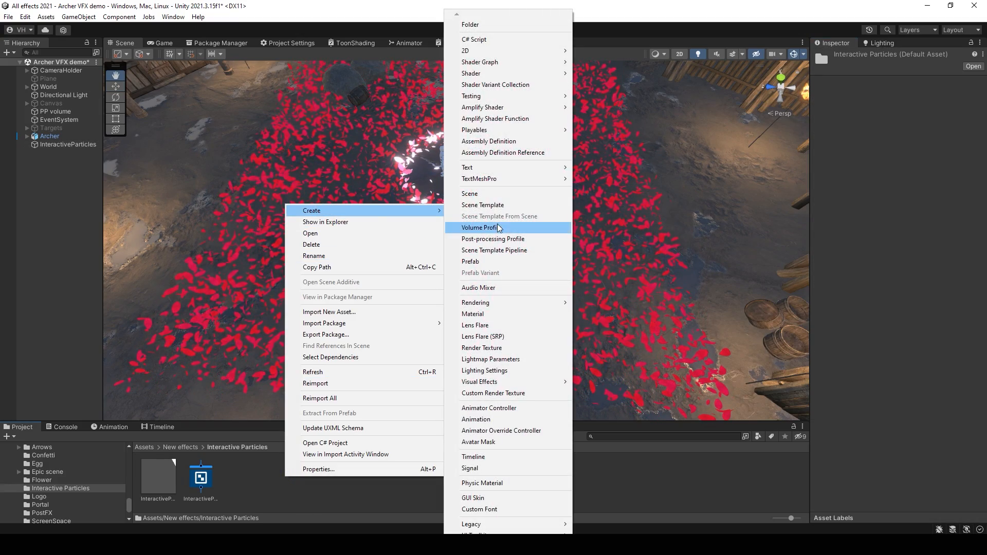
{"action": "left_click", "coordinate": [495, 40]}
{"action": "type", "text": "HS_SendPosition"}
{"action": "left_click", "coordinate": [290, 485]}
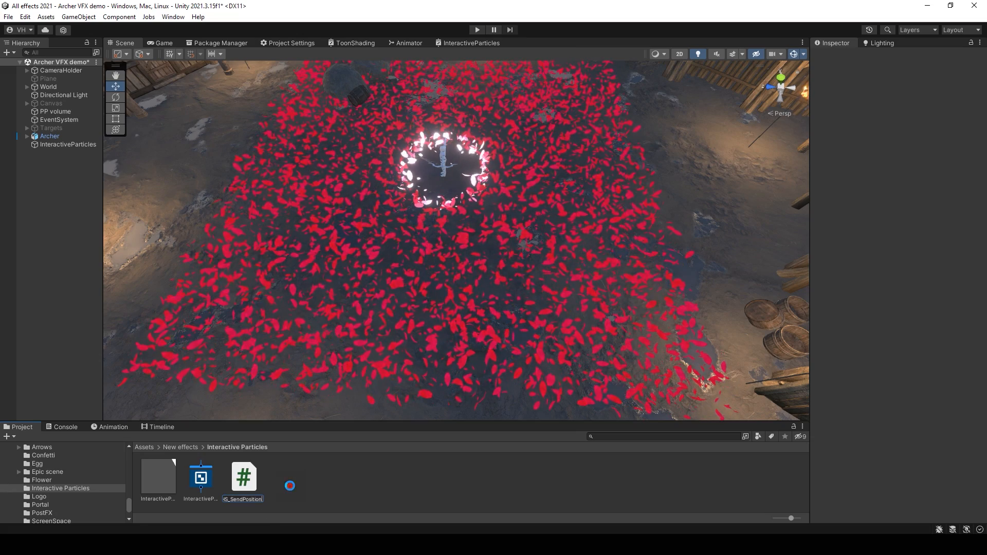
{"action": "double_click", "coordinate": [158, 478]}
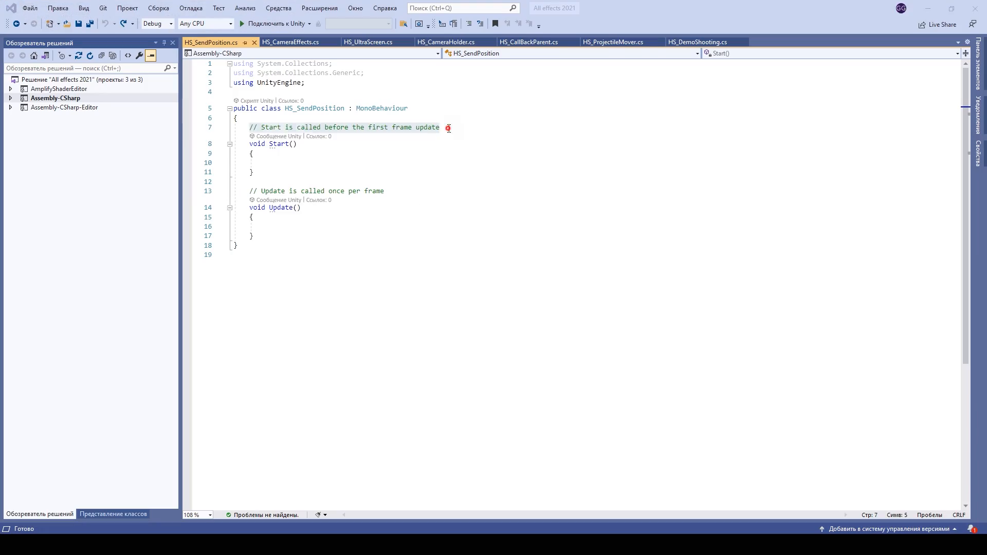
- Replace the comment above Start with the declaration "public Material screenMat;"
{"action": "left_click_drag", "start_coordinate": [447, 128], "coordinate": [249, 127]}
{"action": "key", "text": "Return"}
{"action": "key", "text": "Return"}
{"action": "key", "text": "Up"}
{"action": "type", "text": "public ma"}
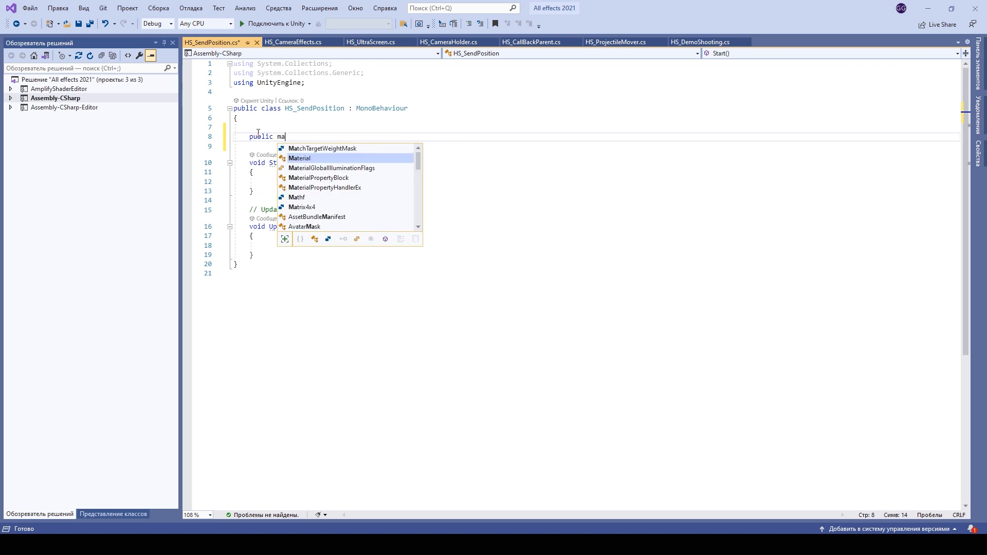
{"action": "type", "text": "terial screenMat;"}
- In Start, assign the particle renderer's material with "screenMat = GetComponent<ParticleSystemRenderer>().material;"
{"action": "left_click", "coordinate": [392, 182]}
{"action": "type", "text": "screenMat = GetComponent "}
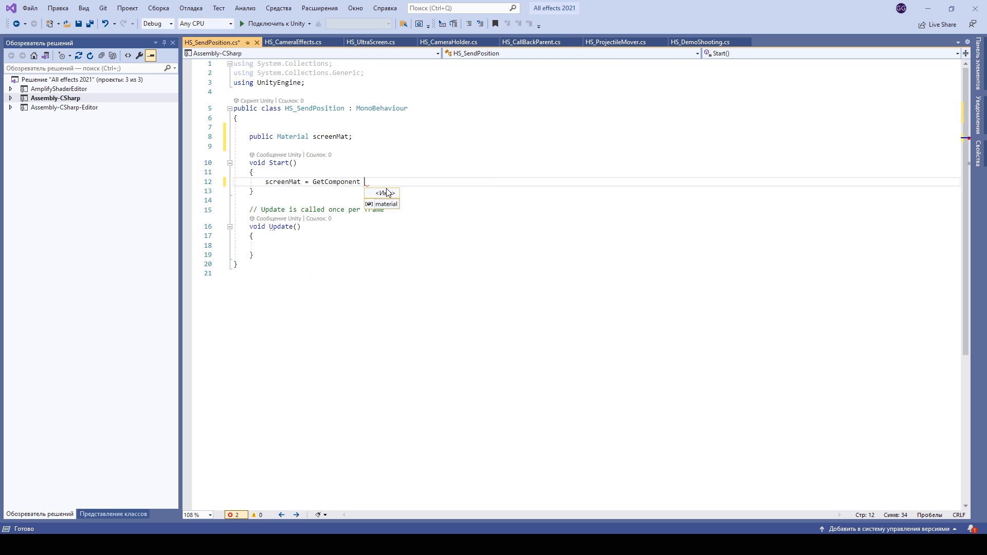
{"action": "type", "text": "<particl>"}
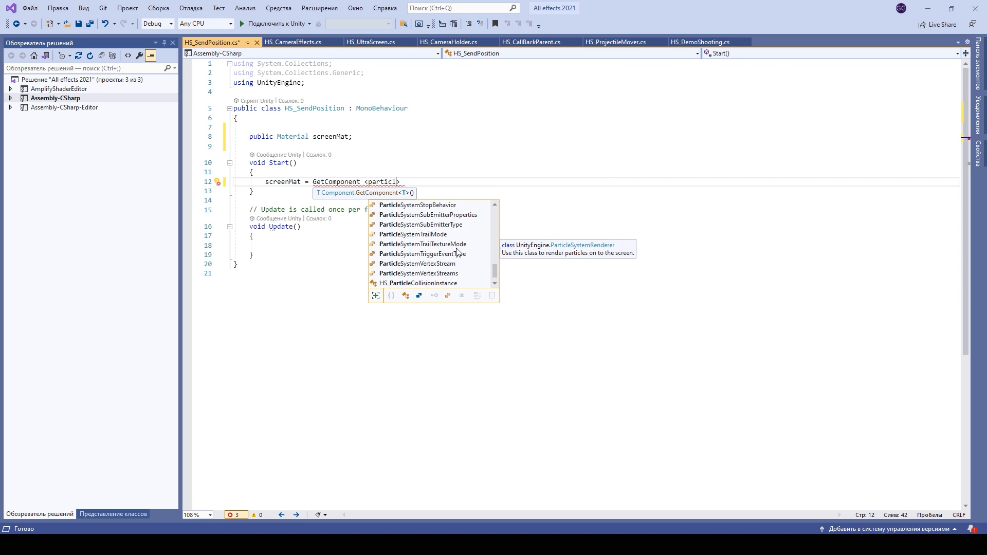
{"action": "key", "text": "Tab"}
{"action": "type", "text": ">().mate"}
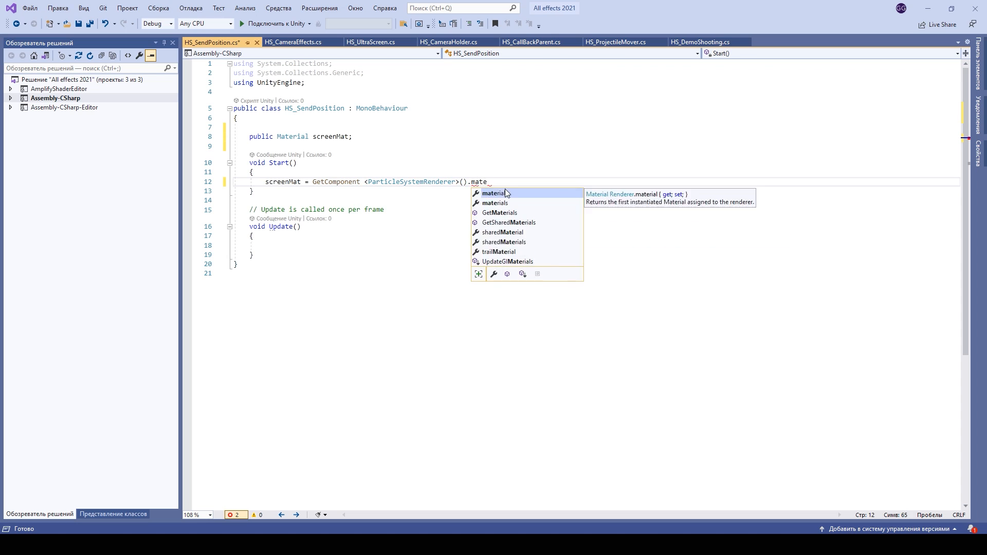
{"action": "type", "text": "rial;"}
- Declare "public Transform character;" below the screenMat variable
{"action": "left_click", "coordinate": [370, 137]}
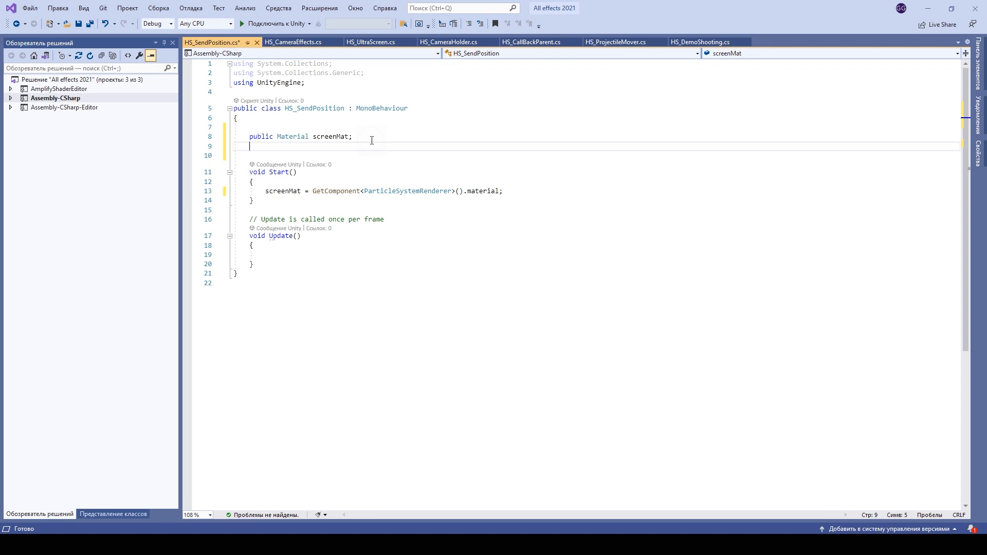
{"action": "key", "text": "Return"}
{"action": "type", "text": "public Transform cha"}
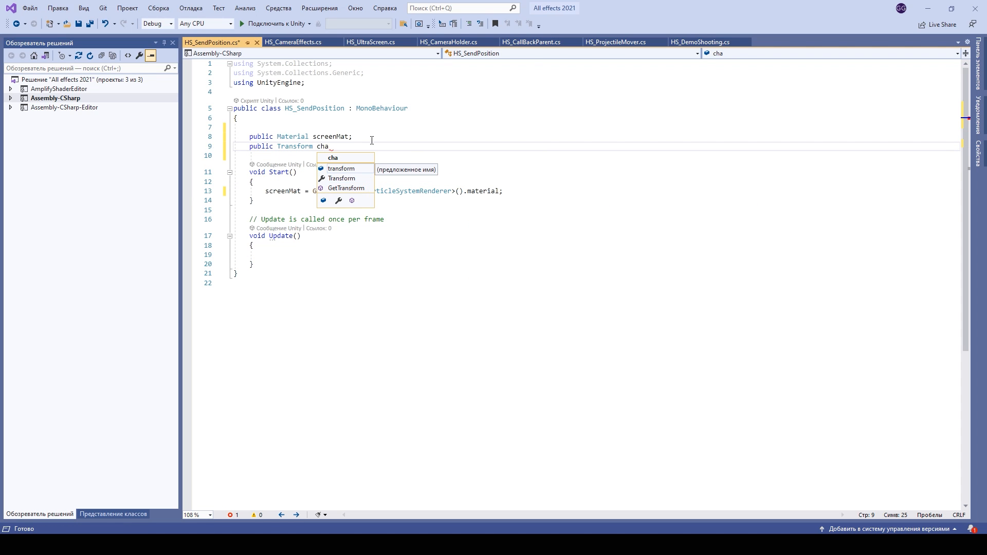
{"action": "type", "text": "racter;"}
- Begin a screenMat.SetVector call inside the Update method
{"action": "double_click", "coordinate": [284, 191]}
{"action": "key", "text": "ctrl+c"}
{"action": "left_click", "coordinate": [281, 256]}
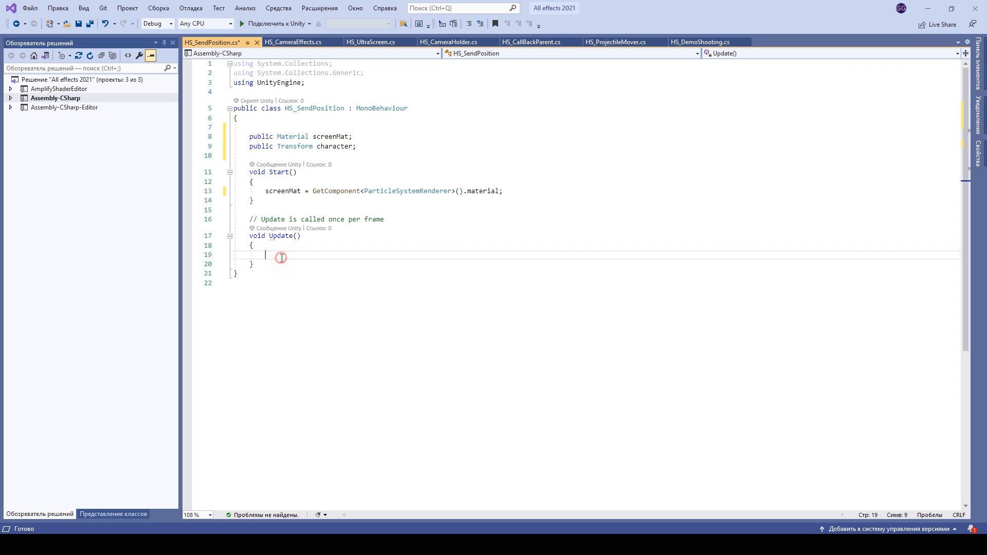
{"action": "key", "text": "ctrl+v"}
{"action": "type", "text": ".SetVector "}
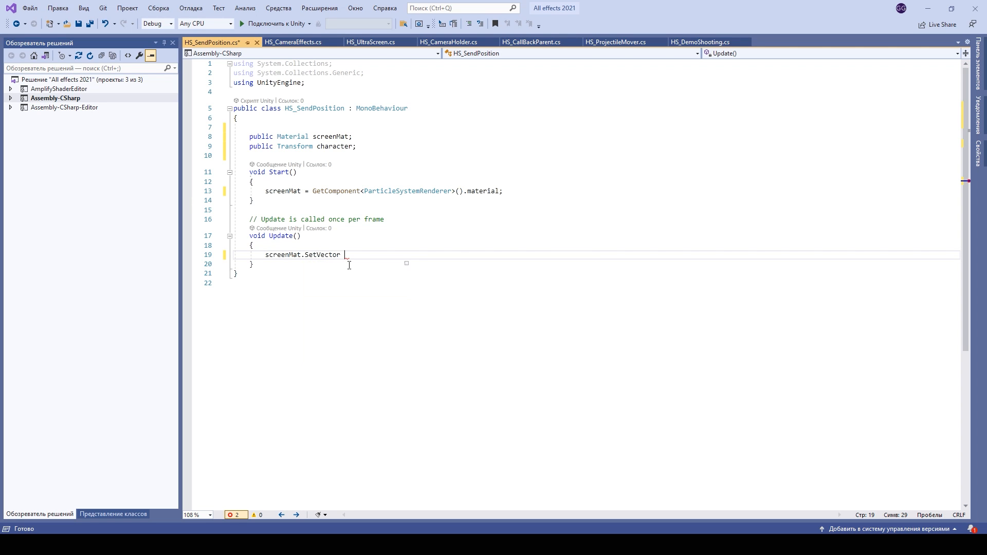
{"action": "type", "text": "("}
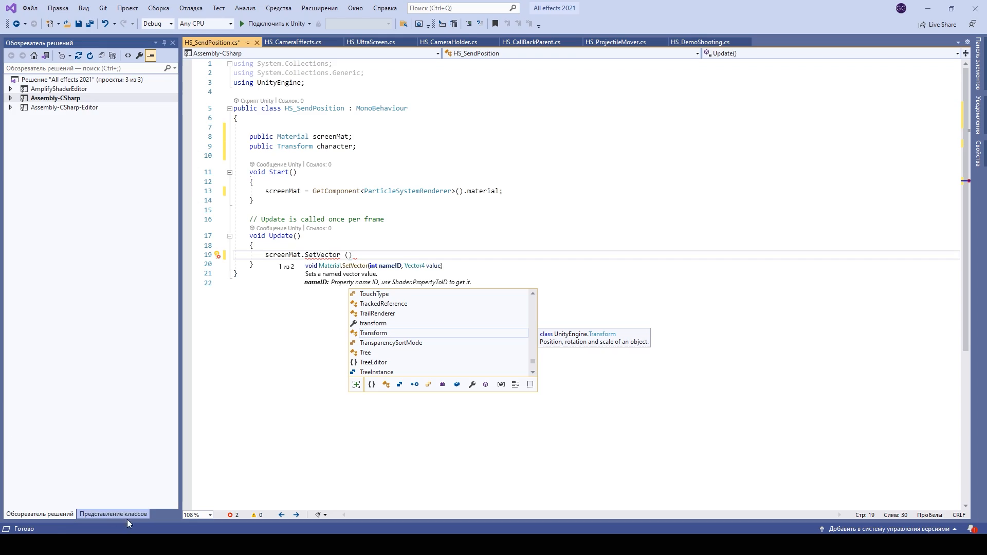
- Switch to Unity, look up the Position property's reference name in the InteractiveParticles shader graph, and return to the script
{"action": "left_click", "coordinate": [134, 544]}
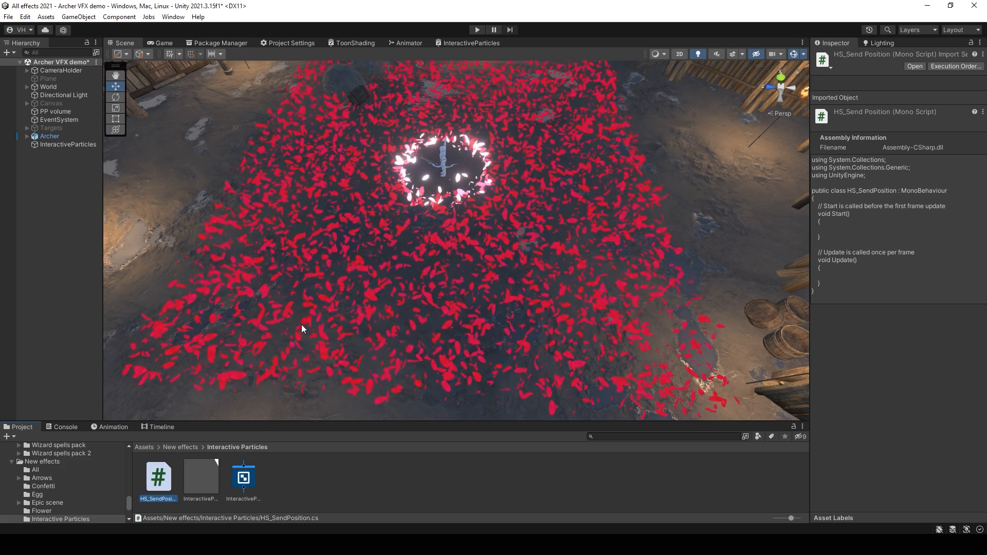
{"action": "left_click", "coordinate": [464, 45]}
{"action": "left_click", "coordinate": [563, 166]}
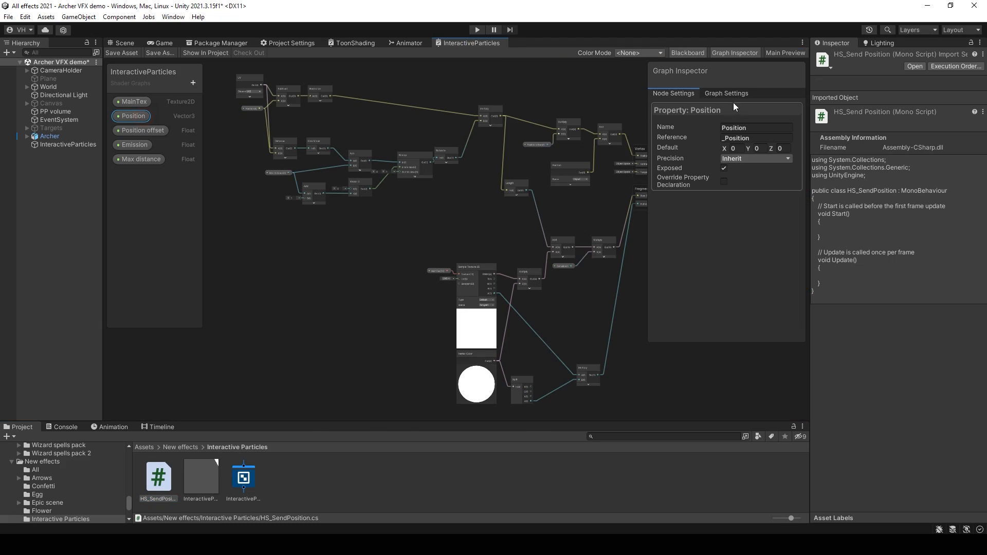
{"action": "key", "text": "alt+Tab"}
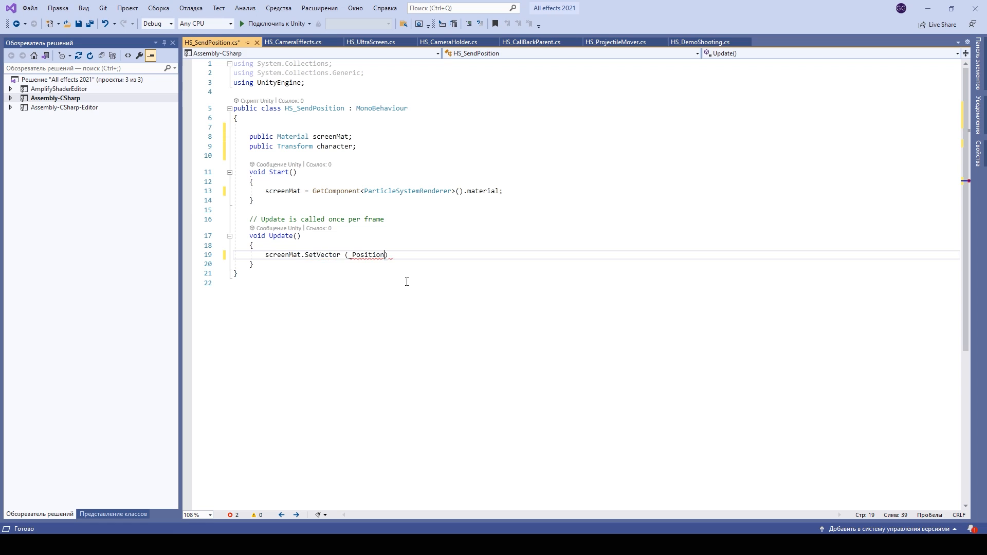
- Complete the SetVector call with _Position and character.position as its arguments, ending the statement with a semicolon
{"action": "type", "text": ", character"}
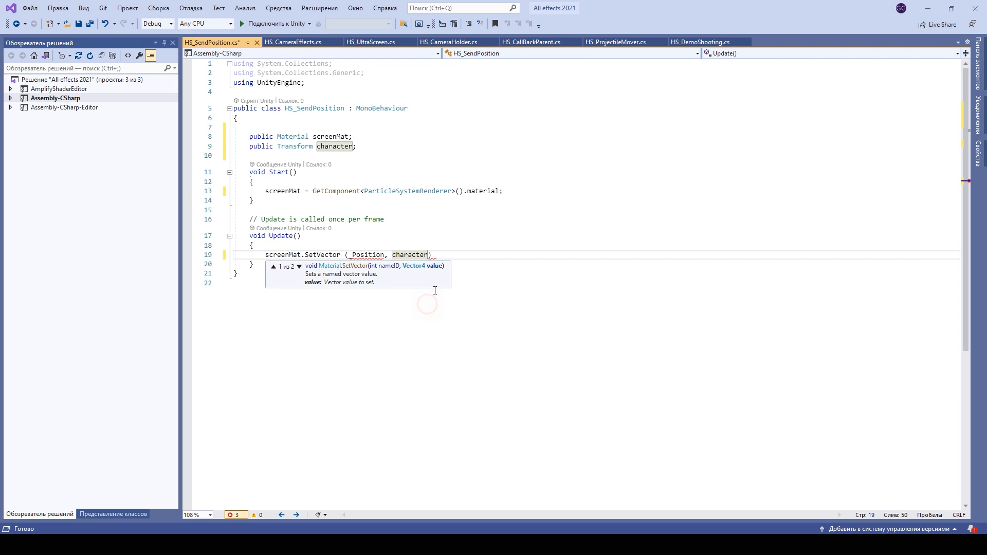
{"action": "type", "text": ".position"}
{"action": "left_click", "coordinate": [479, 260]}
{"action": "type", "text": ";"}
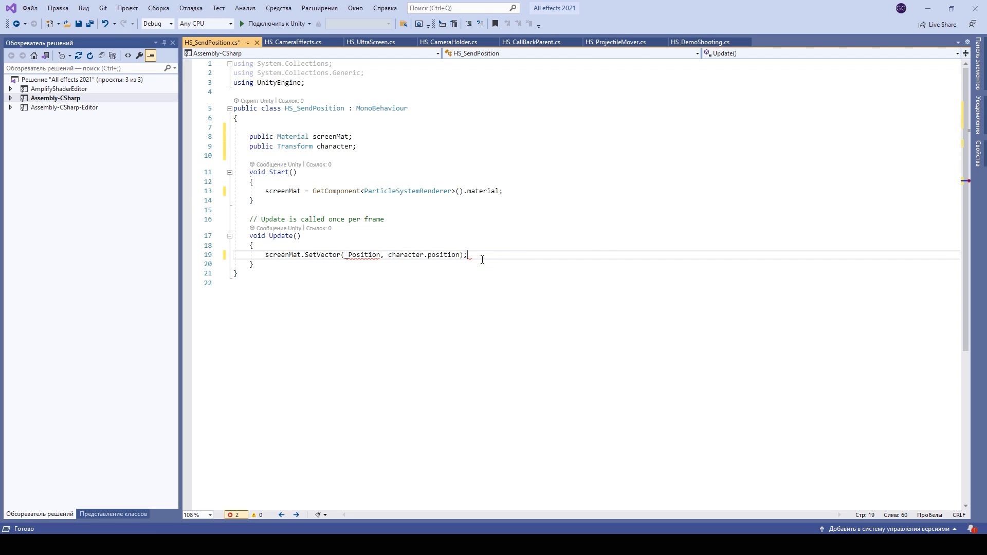
- Enclose _Position in double quotes in the SetVector call and save the script
{"action": "type", "text": "\""}
{"action": "left_click", "coordinate": [388, 255]}
{"action": "key", "text": "BackSpace"}
{"action": "type", "text": "\""}
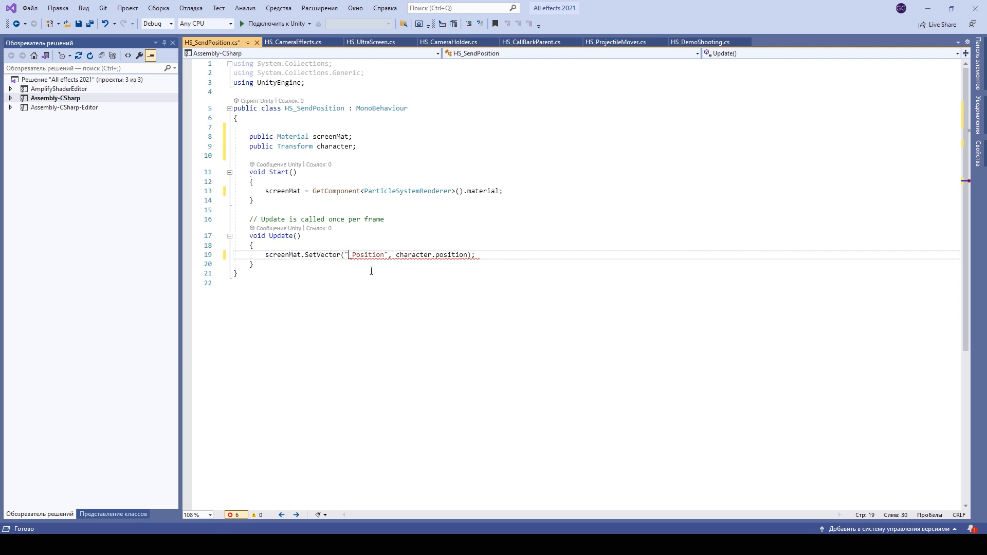
{"action": "key", "text": "Up"}
{"action": "left_click", "coordinate": [79, 23]}
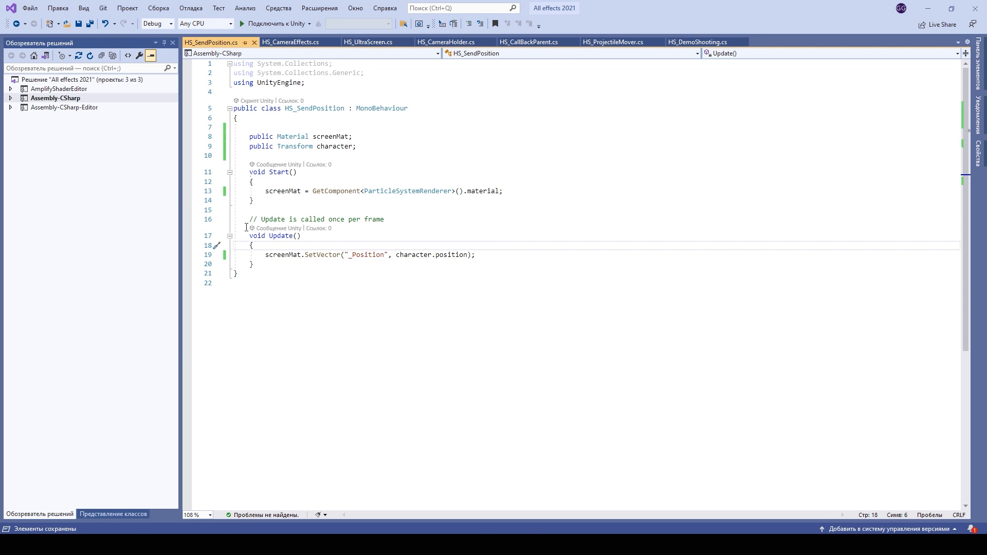
- Back in Unity, add the HS_SendPosition script to InteractiveParticles and assign Archer as its Character
{"action": "key", "text": "alt+Tab"}
{"action": "left_click", "coordinate": [68, 144]}
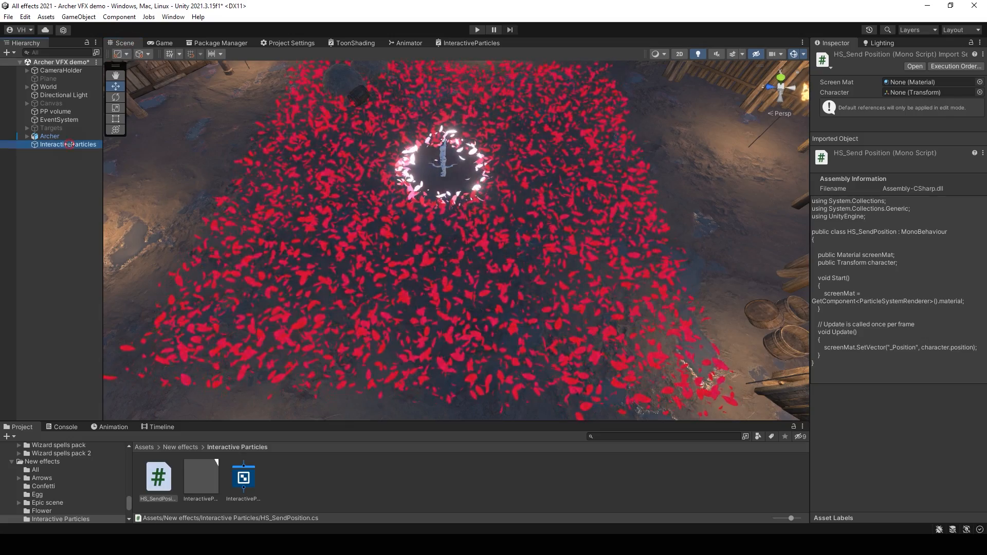
{"action": "scroll", "coordinate": [911, 377], "scroll_direction": "down", "scroll_amount": 10}
{"action": "scroll", "coordinate": [920, 442], "scroll_direction": "down", "scroll_amount": 4}
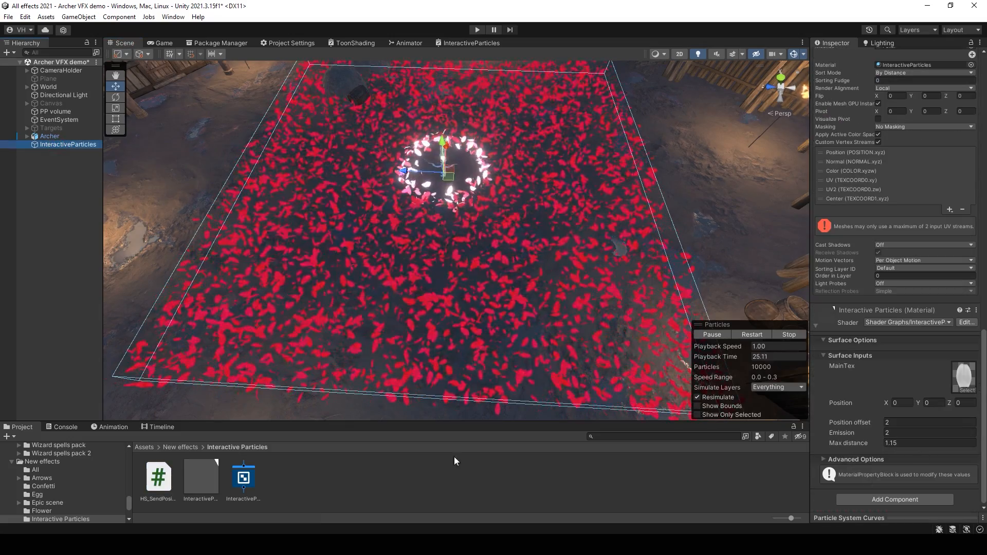
{"action": "mouse_move", "coordinate": [865, 453]}
{"action": "left_mouse_down"}
{"action": "mouse_move", "coordinate": [838, 498]}
{"action": "mouse_move", "coordinate": [868, 462]}
{"action": "left_mouse_up"}
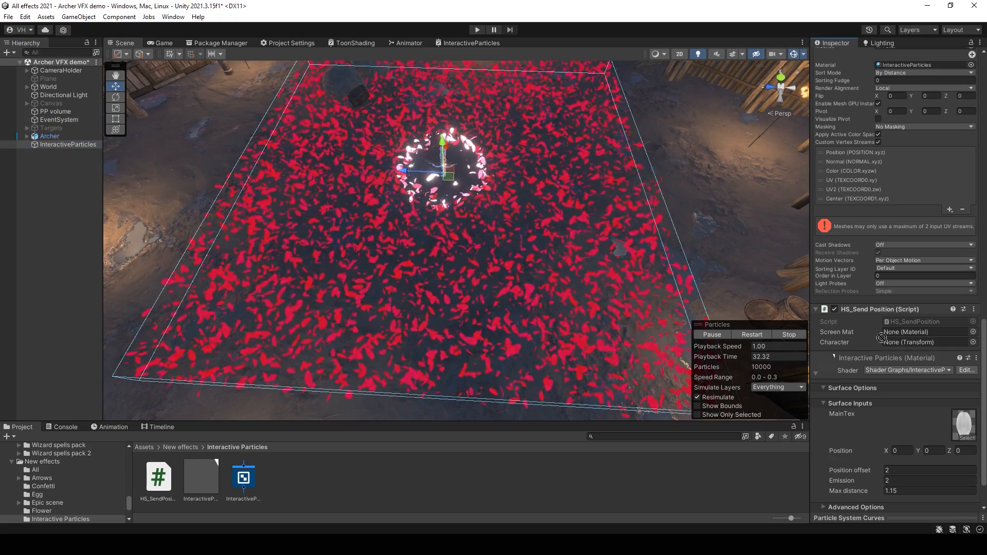
{"action": "left_click", "coordinate": [72, 205]}
- Play the scene and examine the InteractiveParticles material's Position values while running the archer through the petals
{"action": "left_click", "coordinate": [476, 30]}
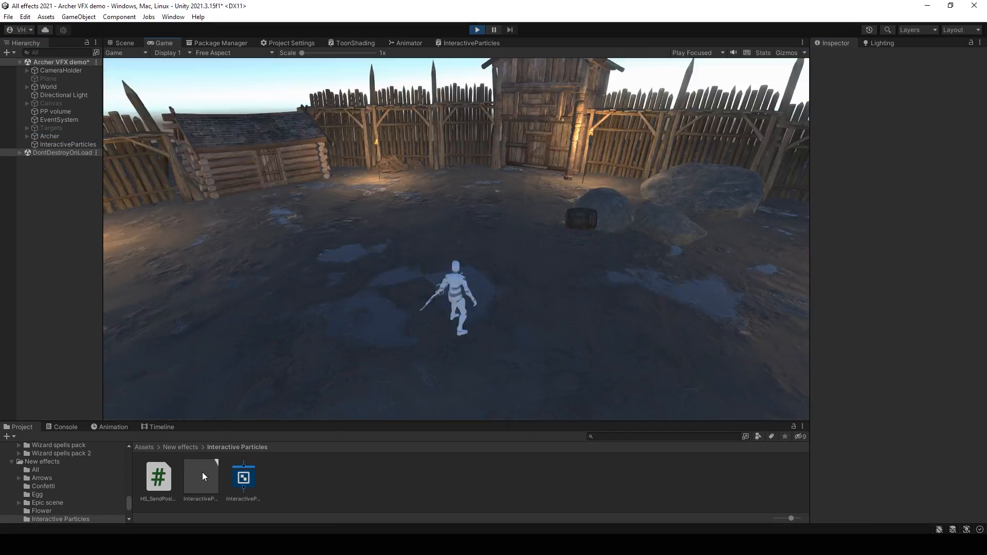
{"action": "left_click", "coordinate": [201, 476]}
{"action": "left_click", "coordinate": [68, 144]}
{"action": "scroll", "coordinate": [960, 372], "scroll_direction": "down", "scroll_amount": 6}
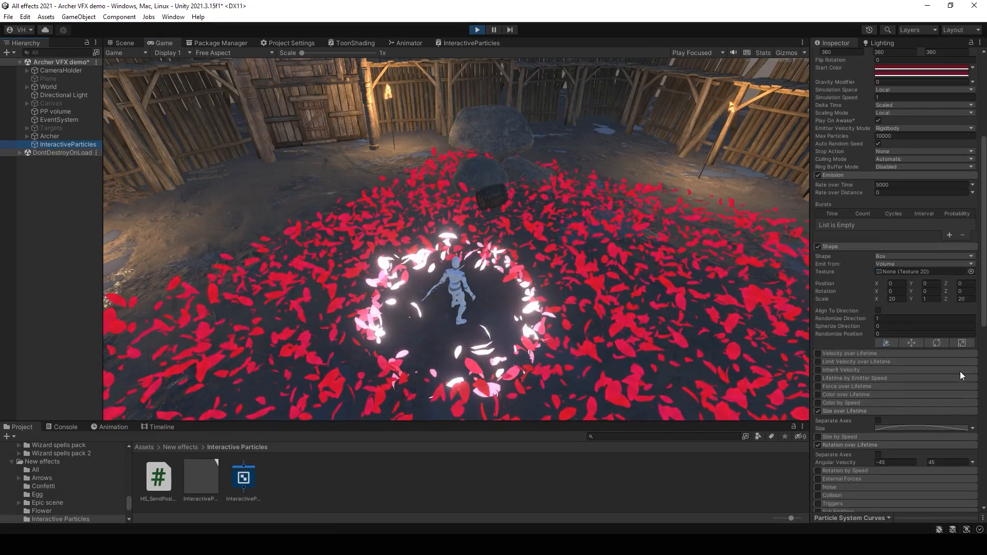
{"action": "left_click_drag", "start_coordinate": [984, 280], "coordinate": [984, 460]}
{"action": "left_click", "coordinate": [890, 467]}
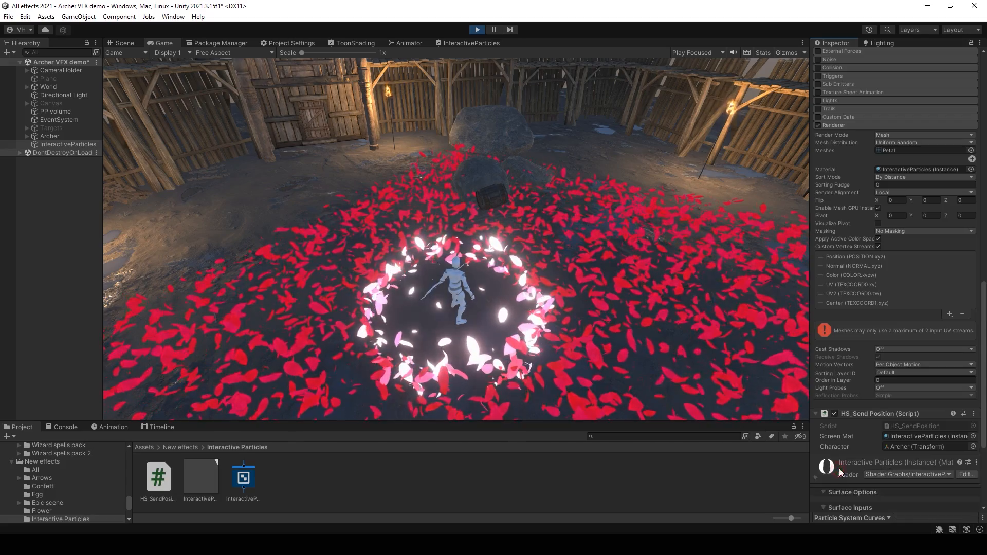
{"action": "scroll", "coordinate": [925, 437], "scroll_direction": "down", "scroll_amount": 5}
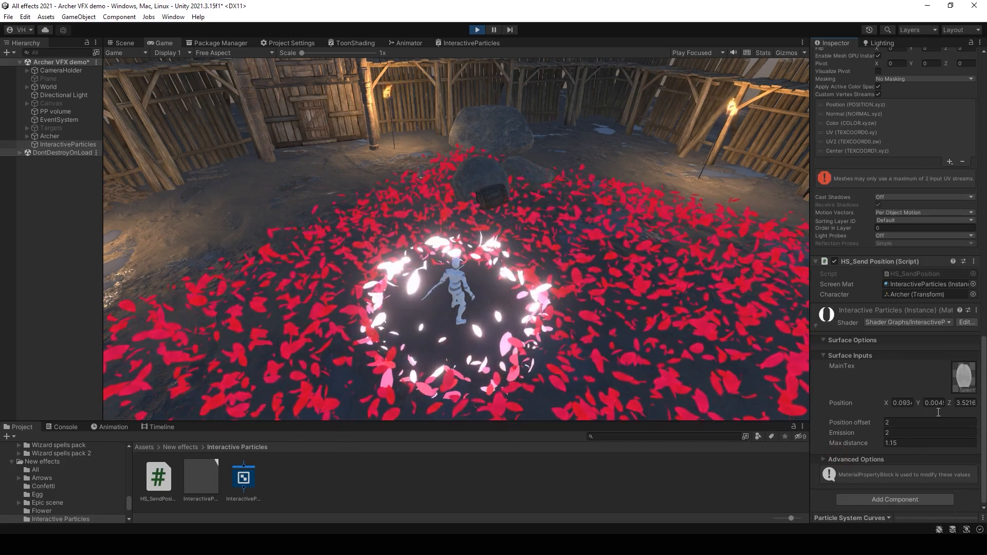
{"action": "left_click", "coordinate": [476, 279]}
{"action": "key", "text": "w"}
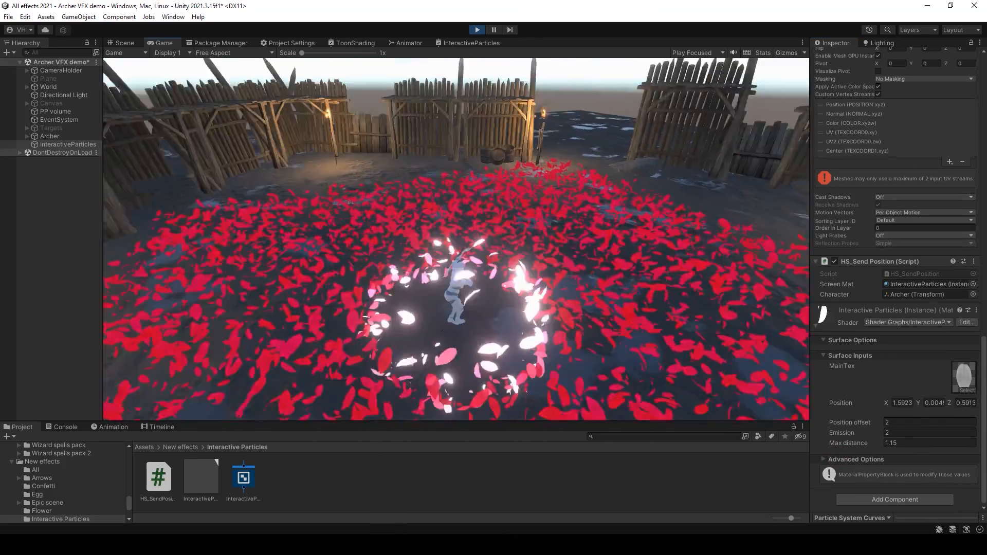